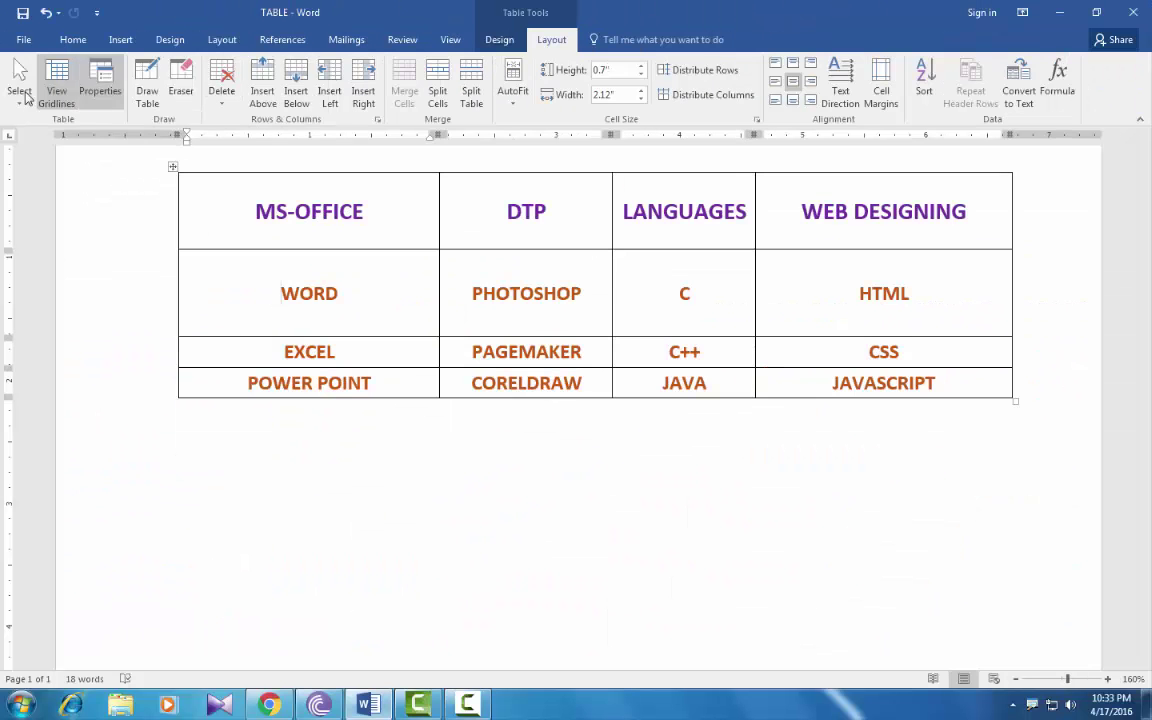
- Highlight the header row, the WORD row and the DTP column of the table in turn, and clear the selection
{"action": "left_click", "coordinate": [493, 212]}
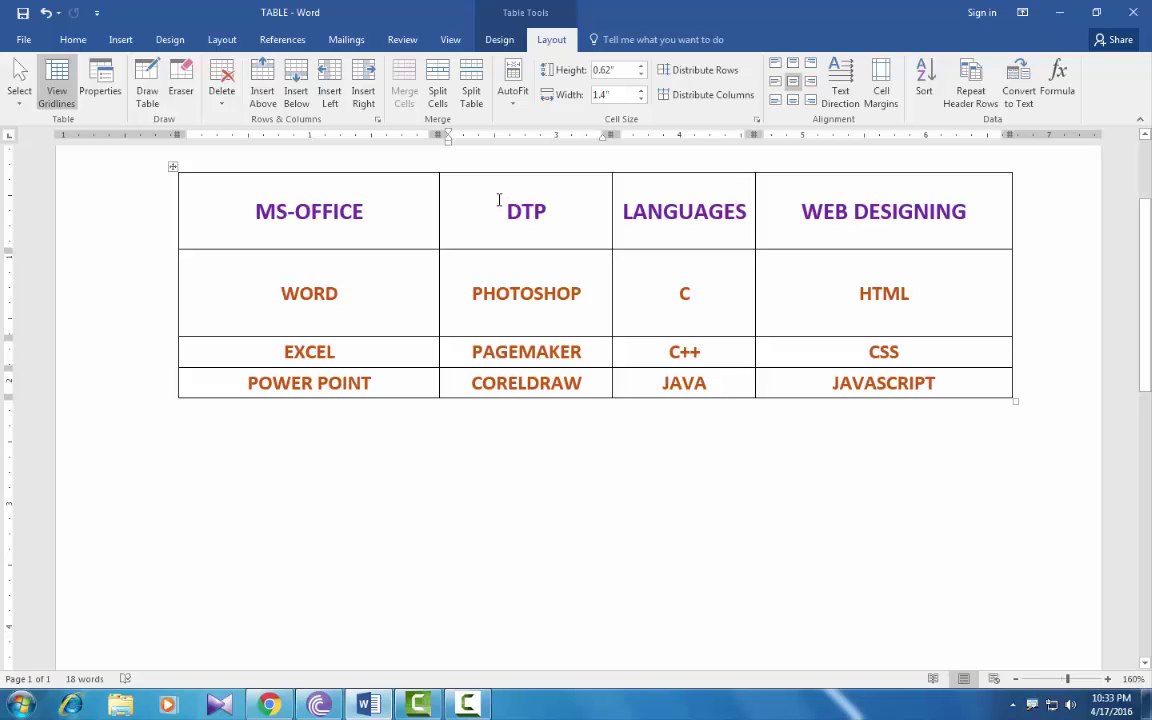
{"action": "left_click_drag", "start_coordinate": [240, 217], "coordinate": [895, 217]}
{"action": "left_click_drag", "start_coordinate": [239, 291], "coordinate": [882, 298]}
{"action": "left_click_drag", "start_coordinate": [488, 204], "coordinate": [518, 380]}
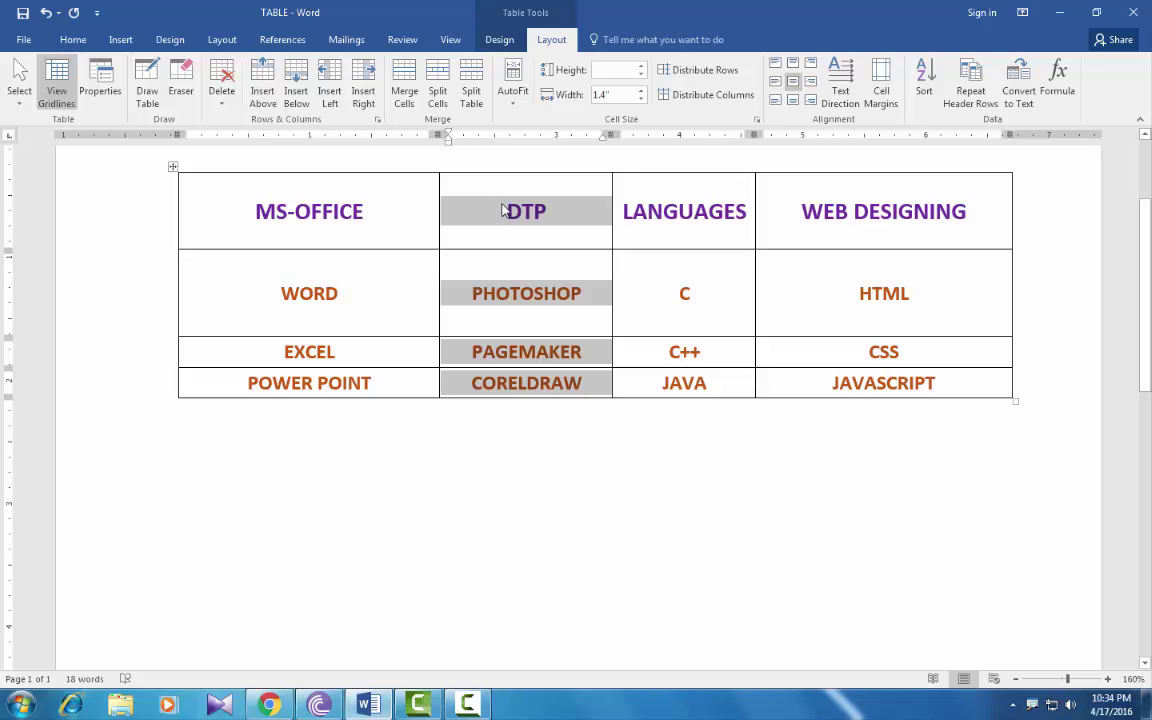
{"action": "left_click", "coordinate": [504, 210]}
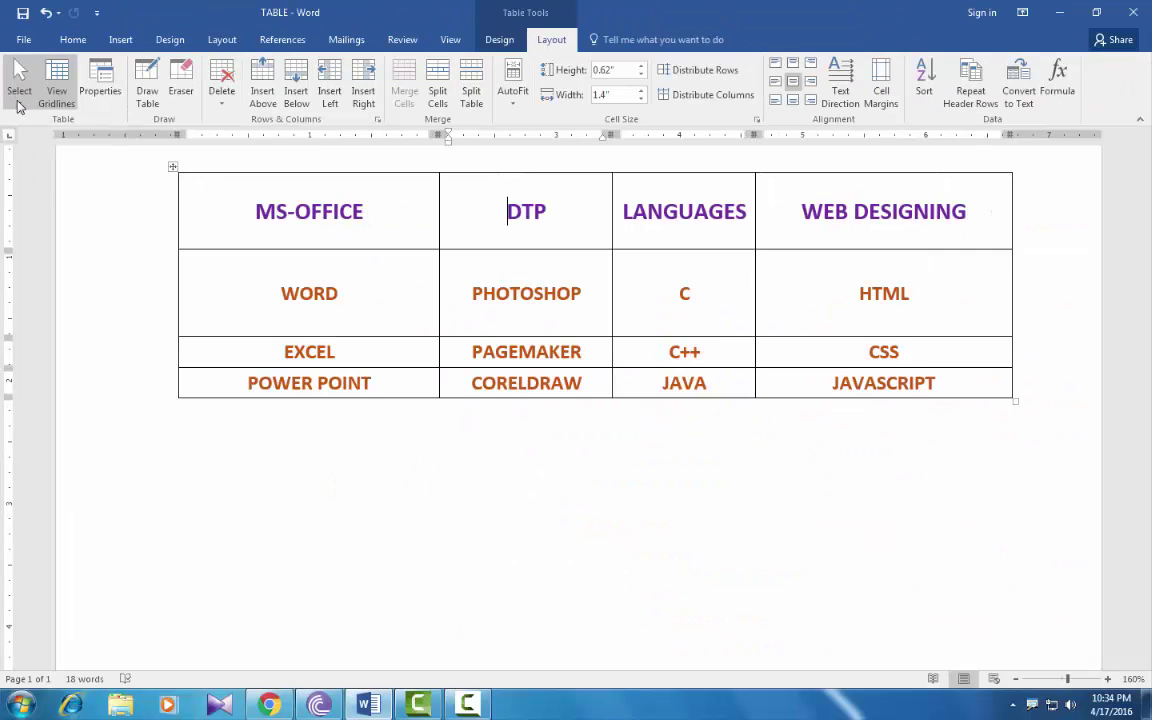
- Select the DTP header cell with Select Cell, and extend the selection to its entire column with Select Column
{"action": "left_click", "coordinate": [19, 100]}
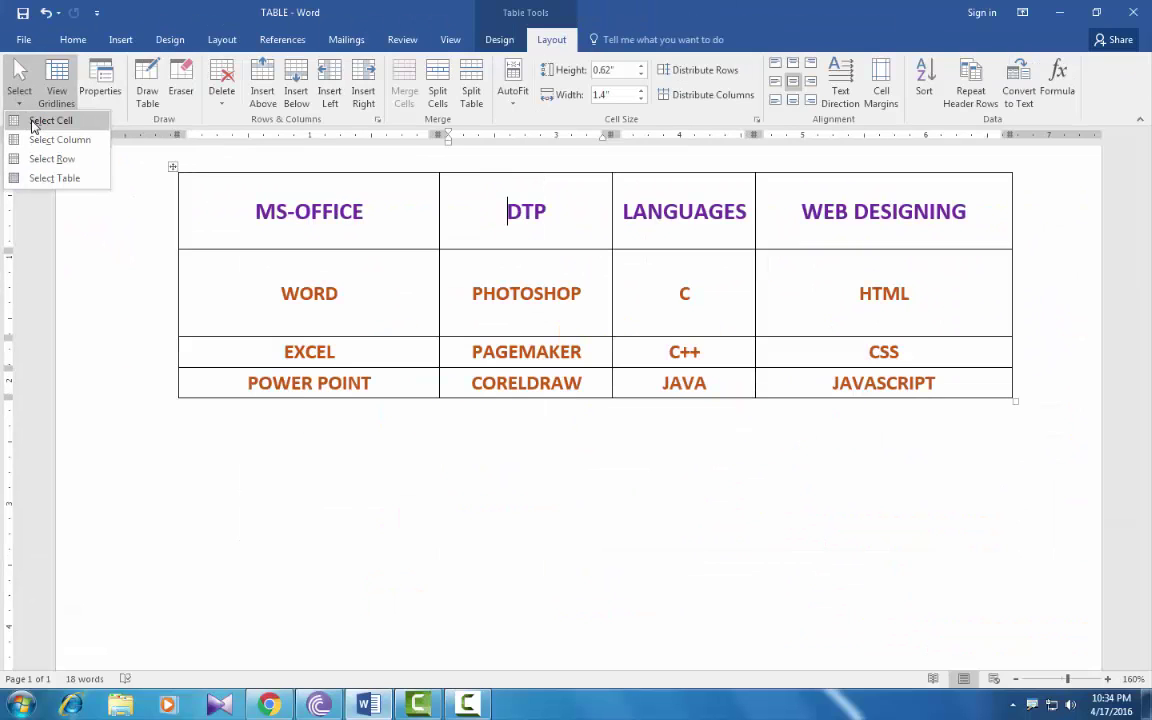
{"action": "left_click", "coordinate": [40, 121]}
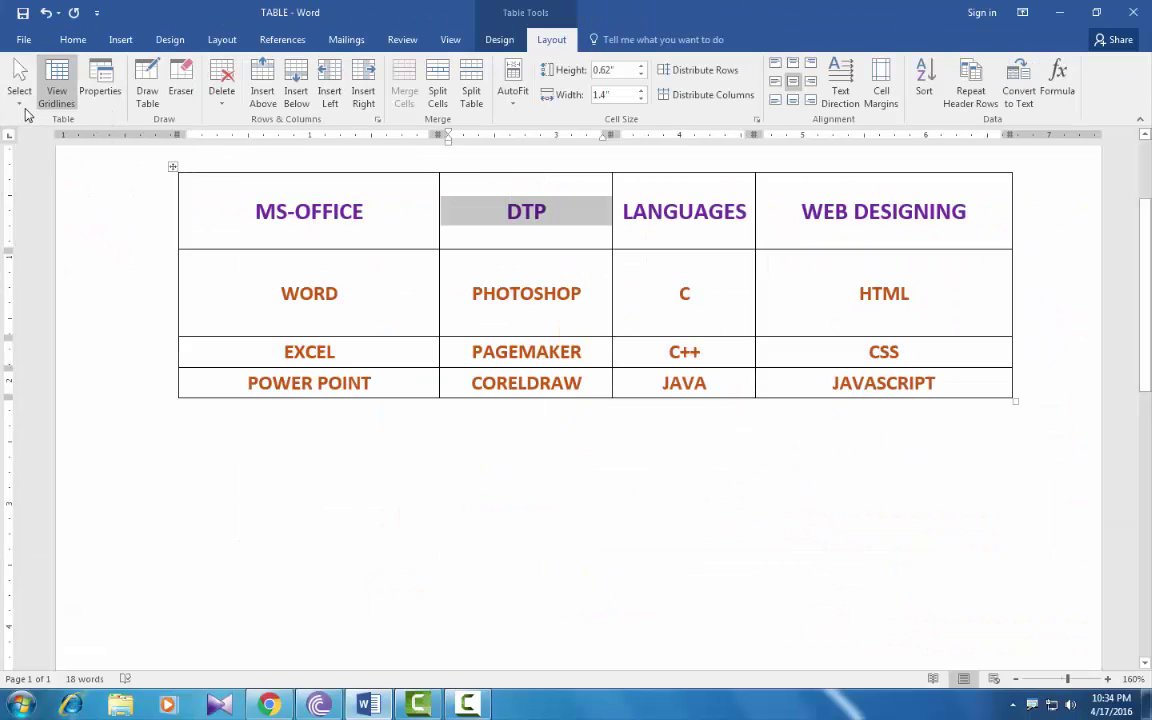
{"action": "left_click", "coordinate": [19, 92]}
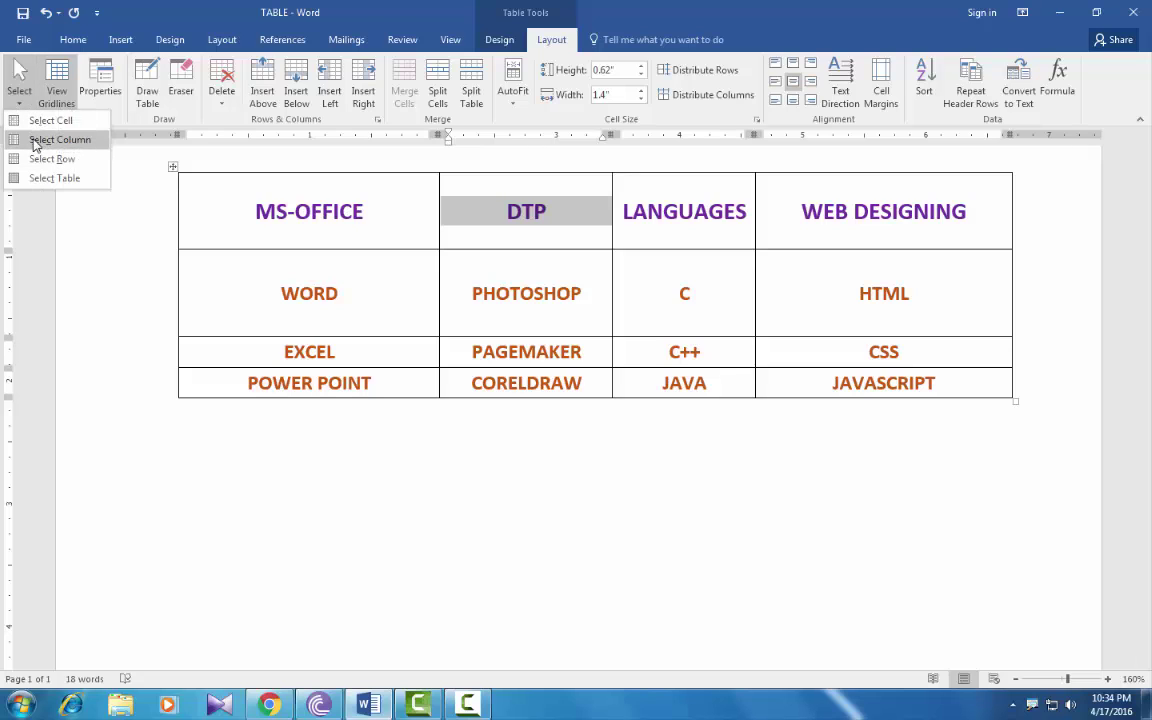
{"action": "left_click", "coordinate": [40, 140]}
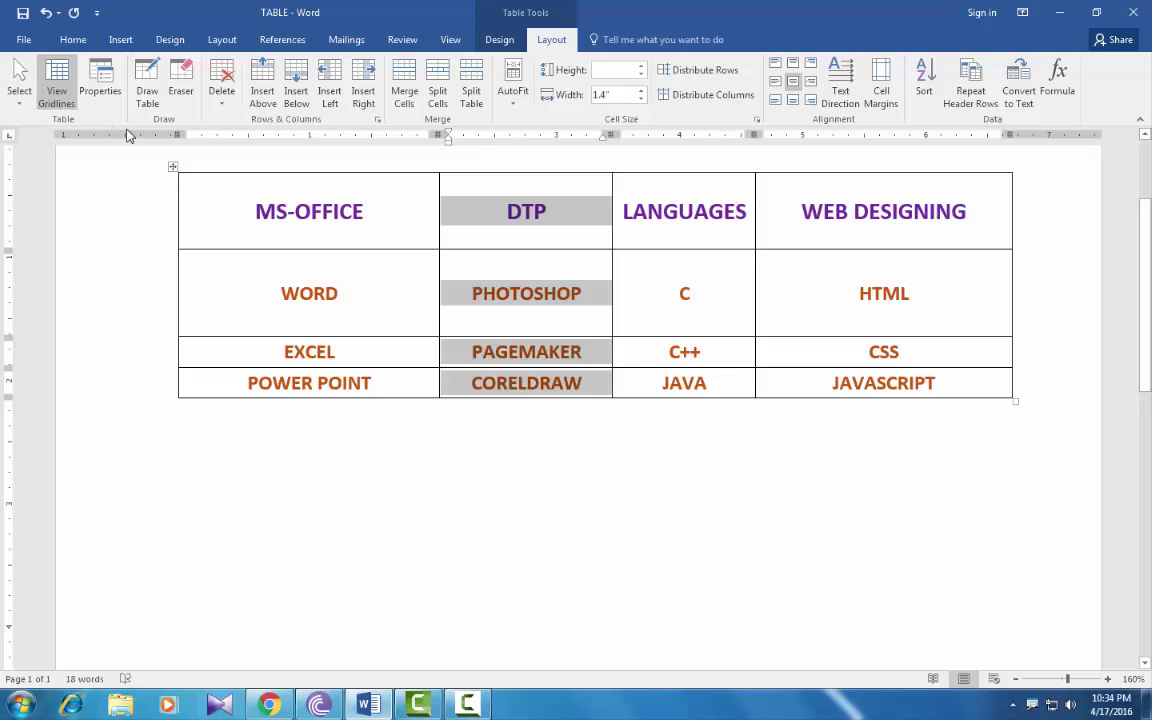
- Select the table's header row with Select Row, and extend the selection to the entire table with Select Table
{"action": "left_click", "coordinate": [19, 92]}
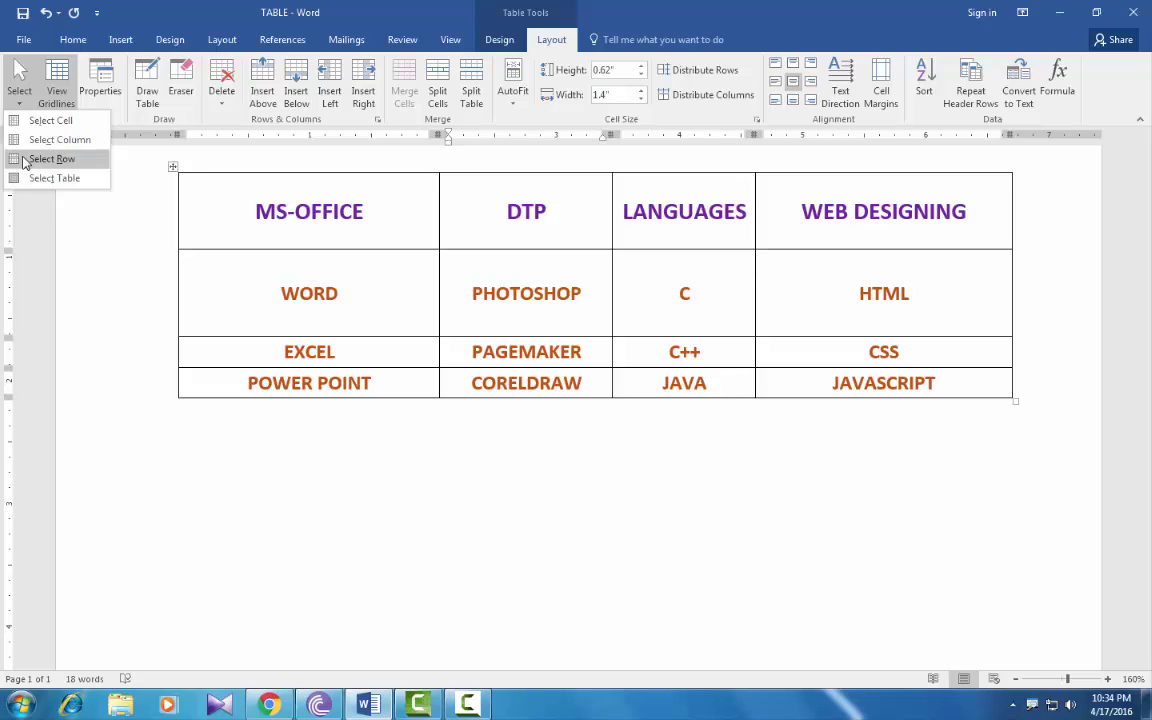
{"action": "left_click", "coordinate": [24, 160]}
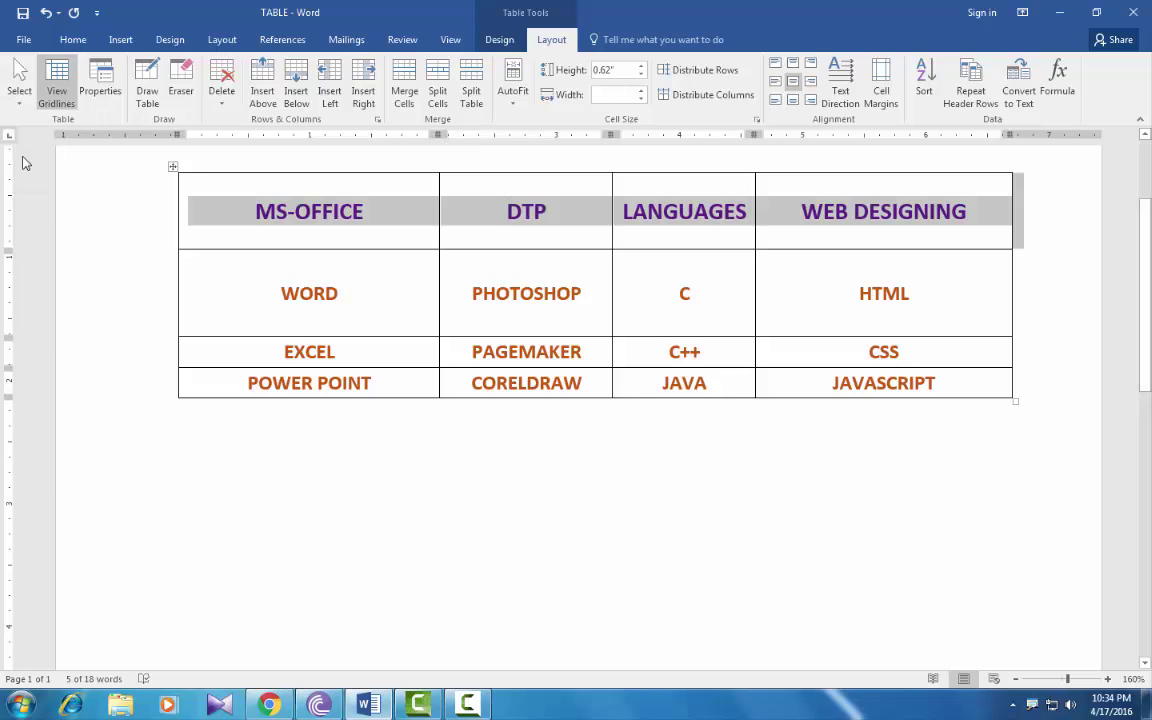
{"action": "left_click", "coordinate": [21, 104]}
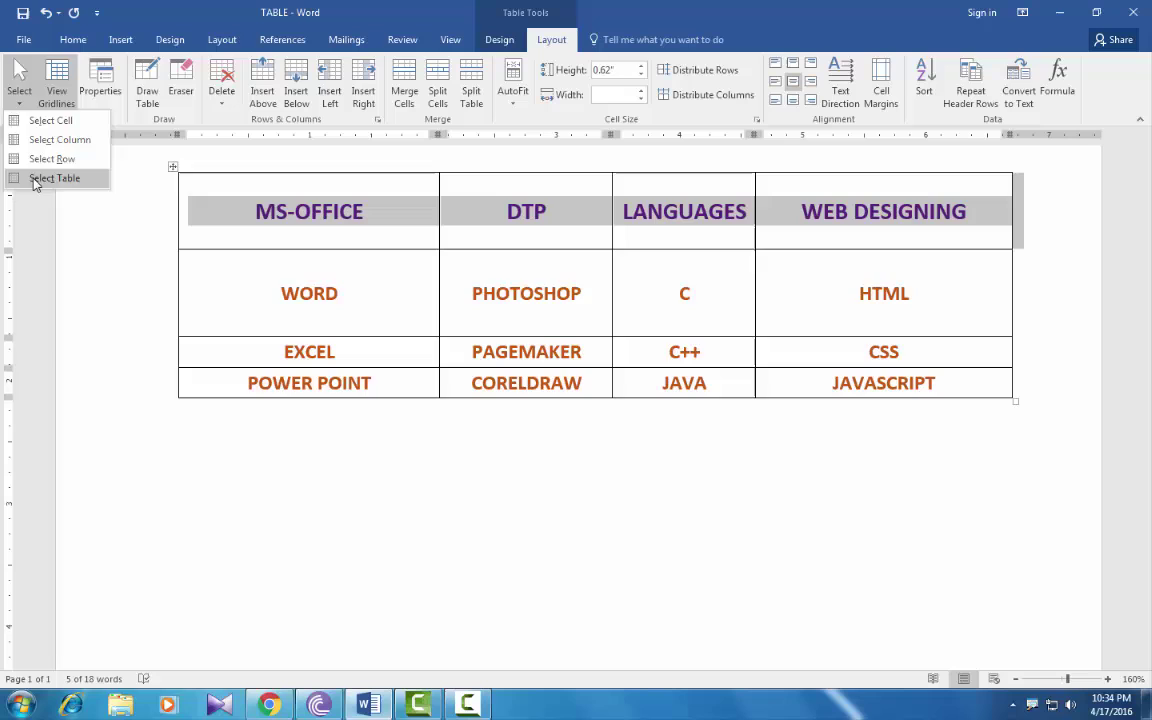
{"action": "left_click", "coordinate": [40, 179]}
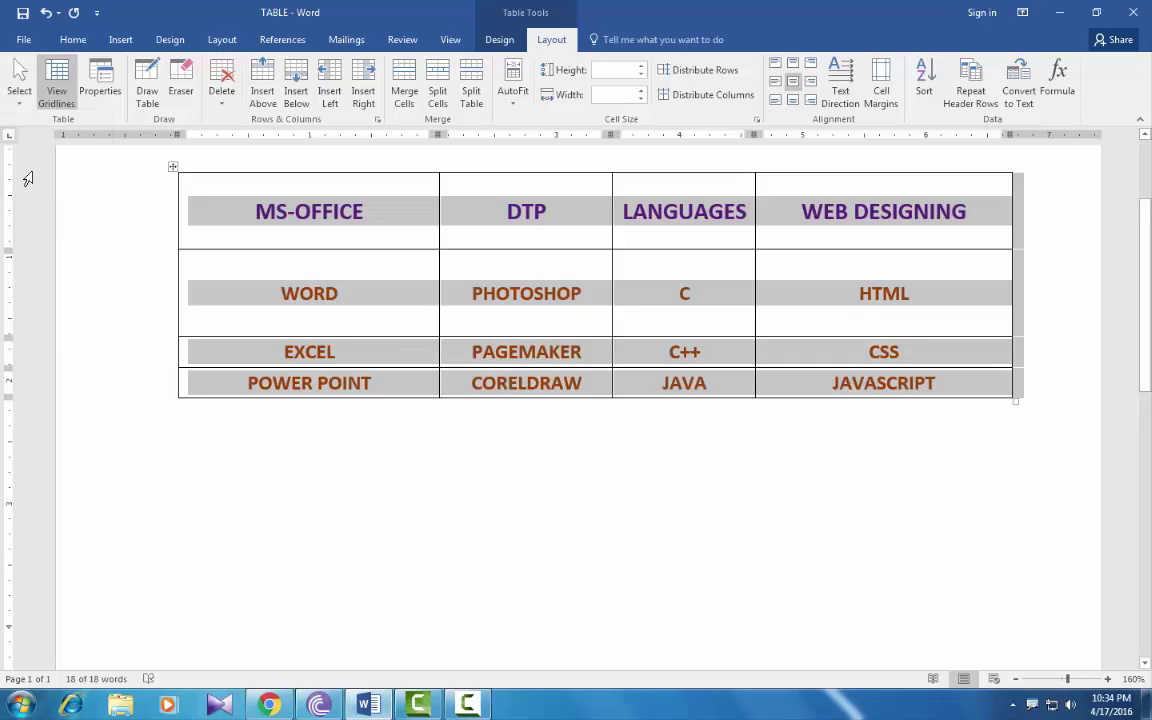
{"action": "left_click", "coordinate": [380, 210]}
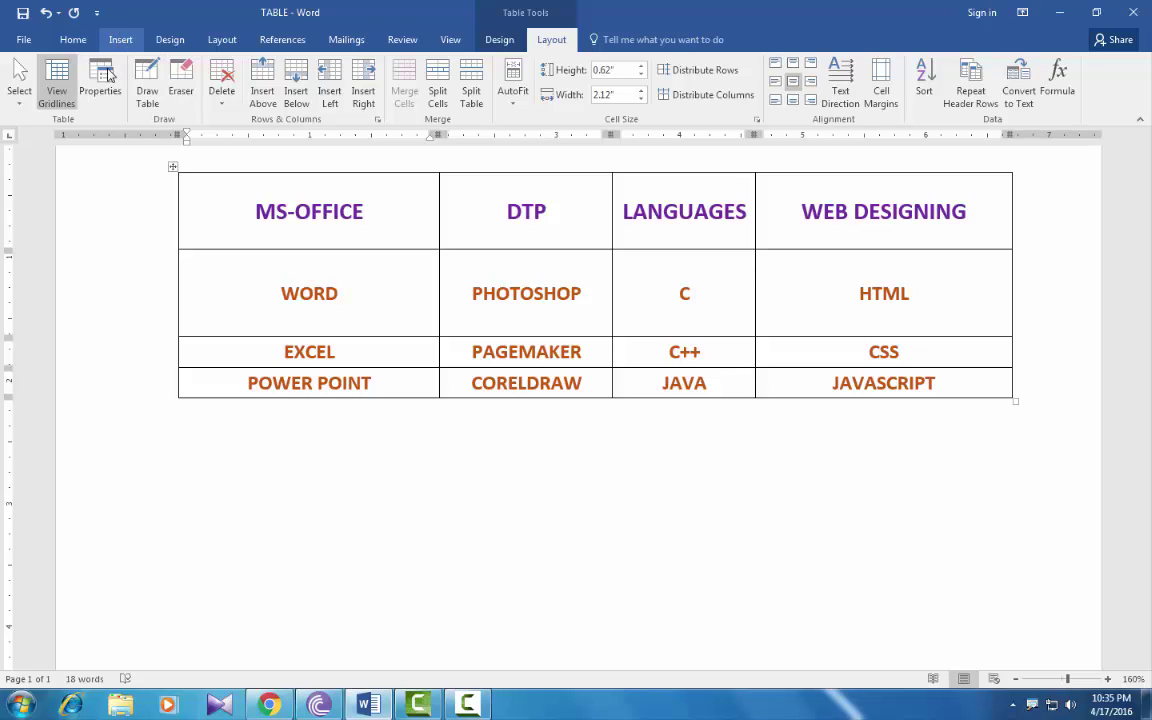
{"action": "left_click", "coordinate": [120, 39]}
{"action": "left_click", "coordinate": [96, 95]}
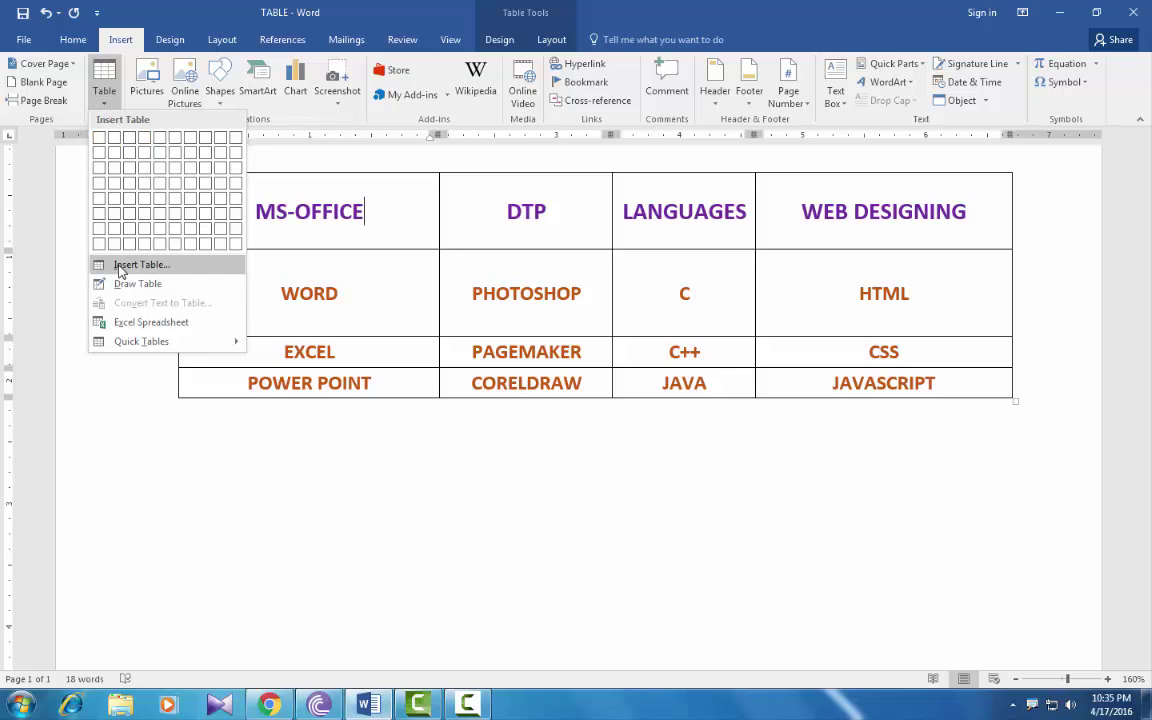
{"action": "left_click", "coordinate": [552, 40]}
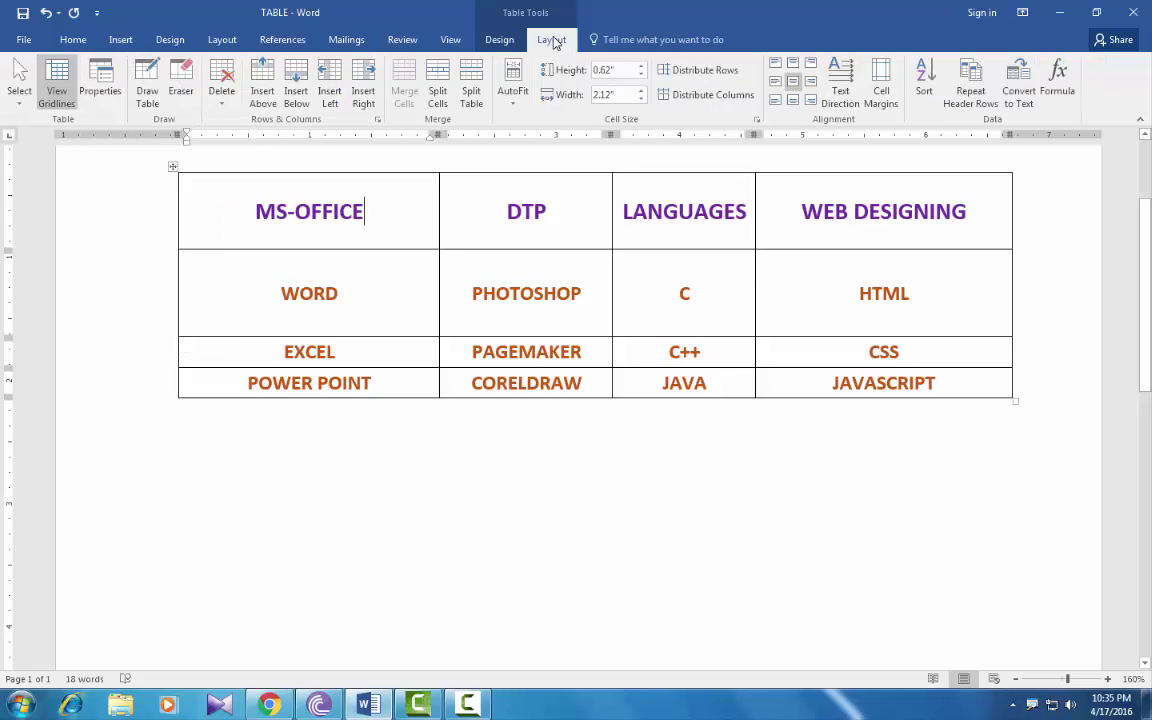
{"action": "left_click", "coordinate": [202, 443]}
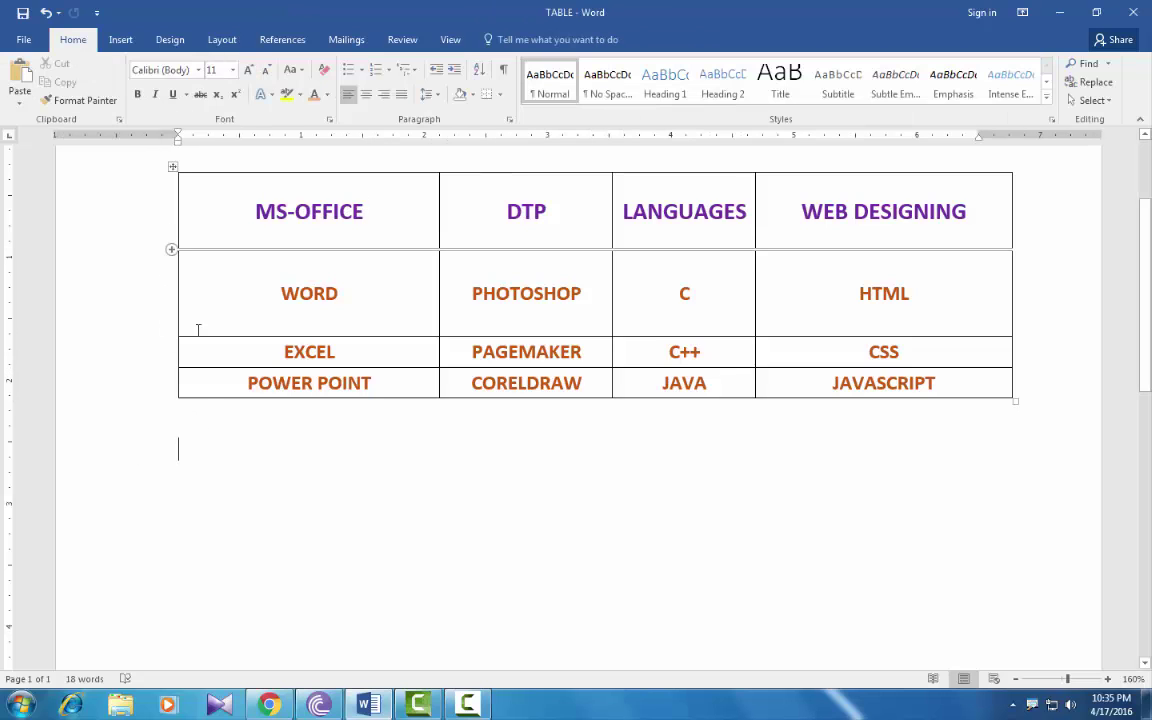
{"action": "left_click", "coordinate": [46, 13]}
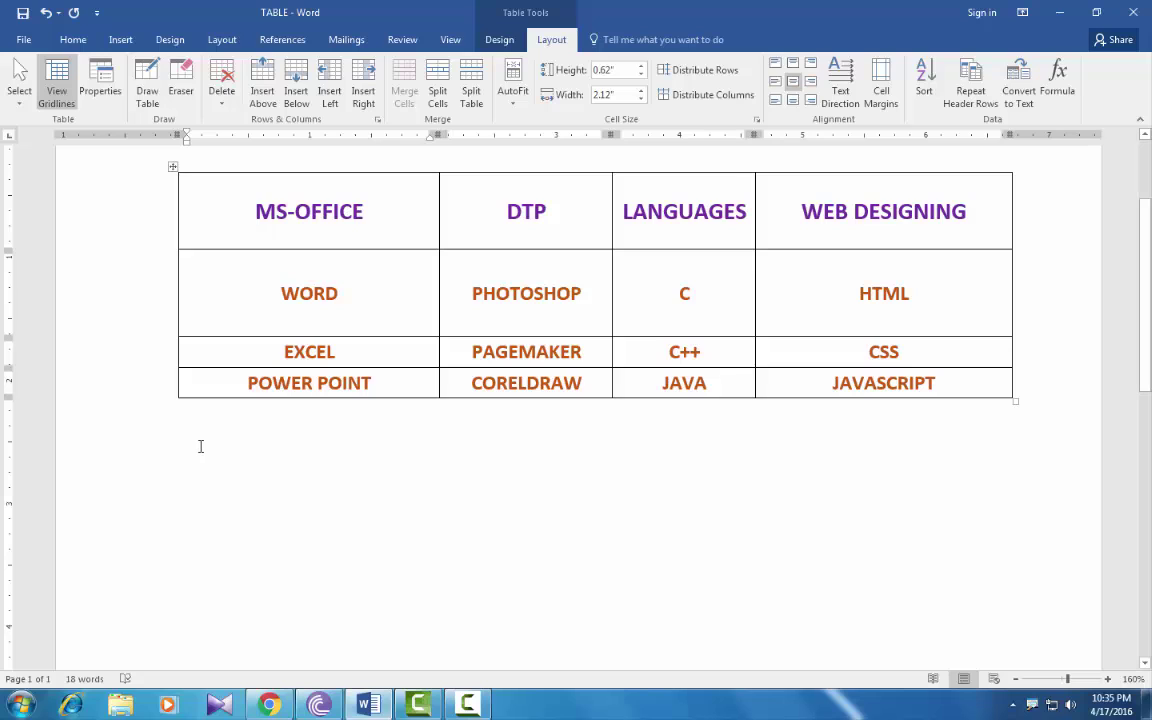
- Draw the outer border of a second table below the existing one, about 6.8" wide and 1.7" high, with Draw Table
{"action": "left_click", "coordinate": [198, 448]}
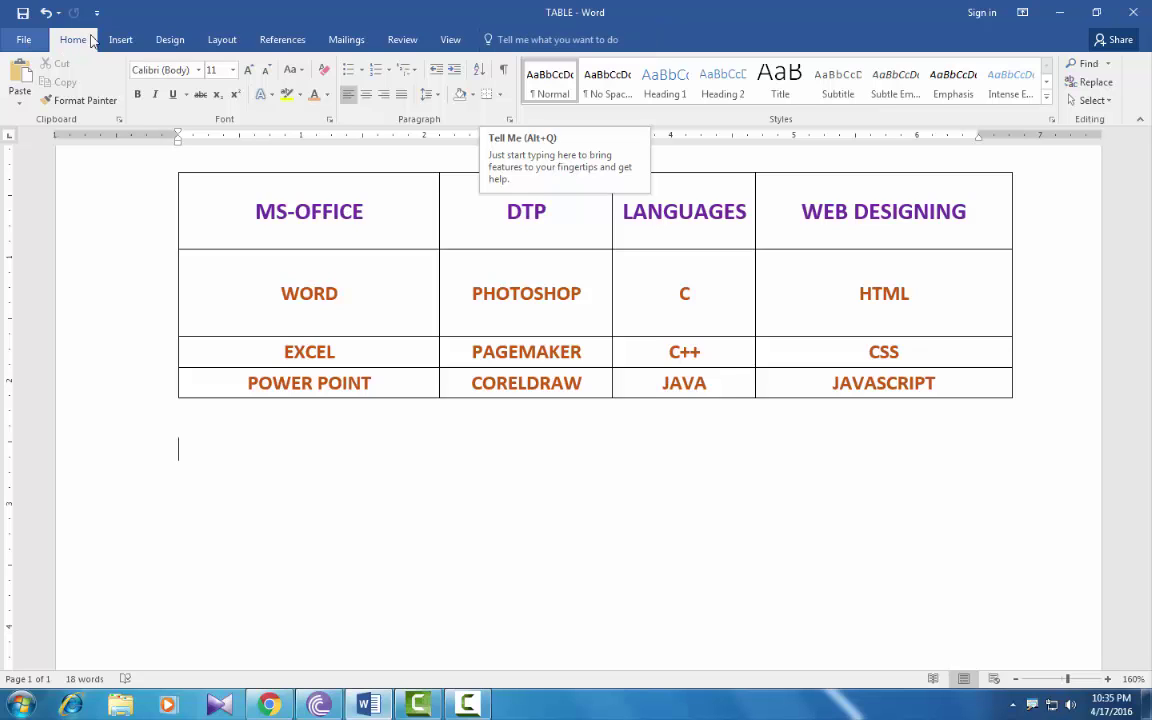
{"action": "left_click", "coordinate": [120, 39]}
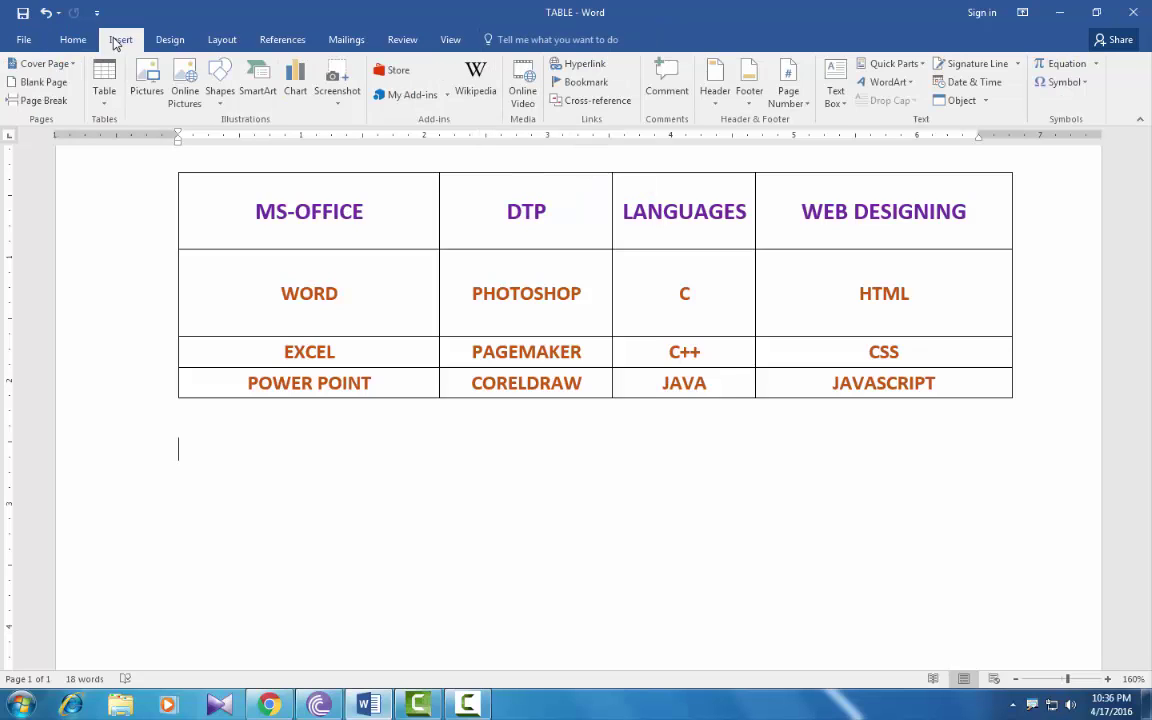
{"action": "left_click", "coordinate": [102, 100]}
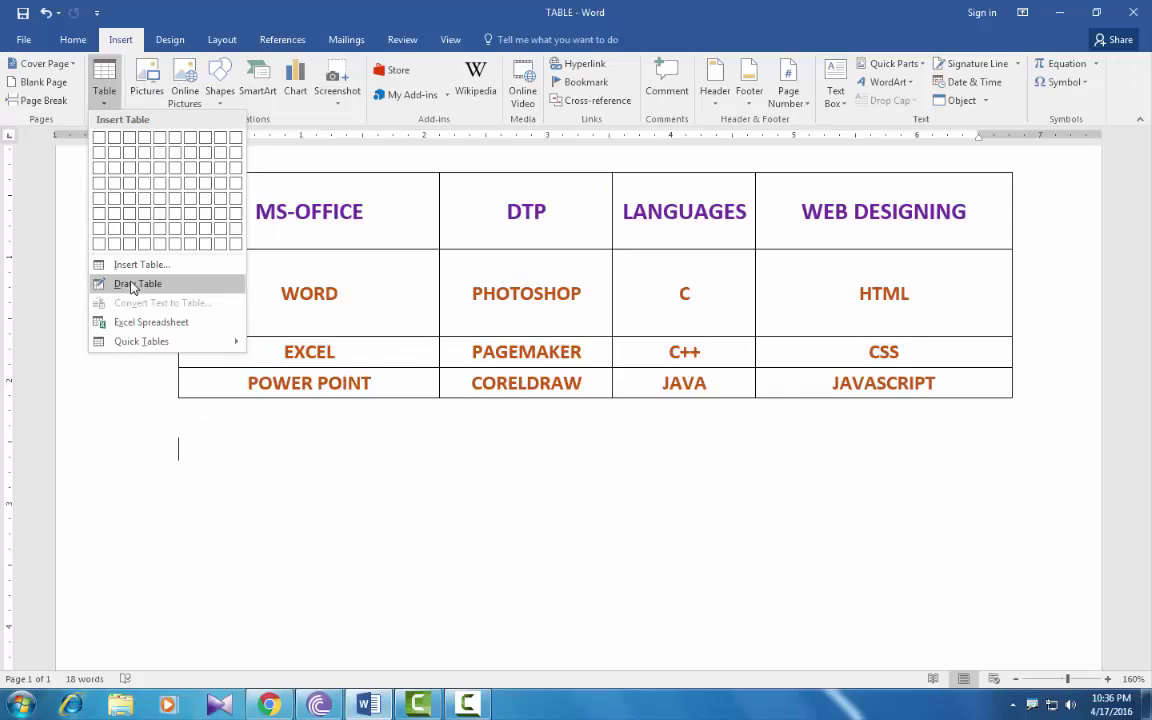
{"action": "left_click", "coordinate": [133, 287]}
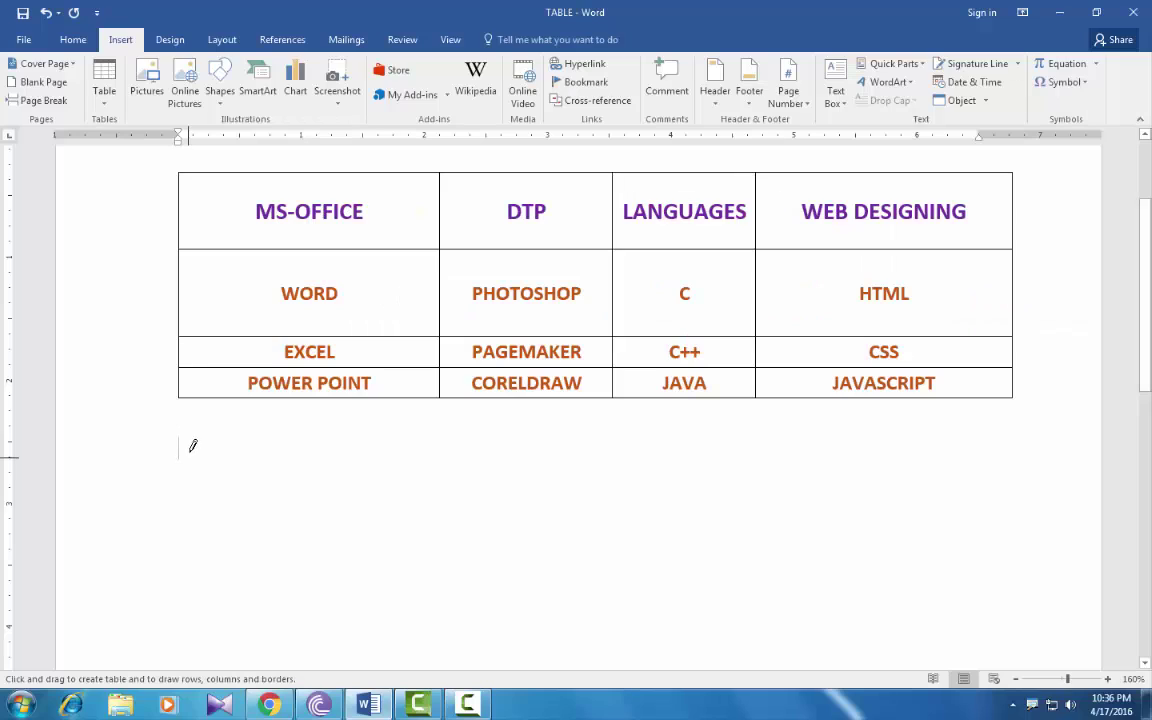
{"action": "mouse_move", "coordinate": [190, 435]}
{"action": "left_mouse_down"}
{"action": "mouse_move", "coordinate": [291, 522]}
{"action": "mouse_move", "coordinate": [617, 589]}
{"action": "mouse_move", "coordinate": [1021, 645]}
{"action": "left_mouse_up"}
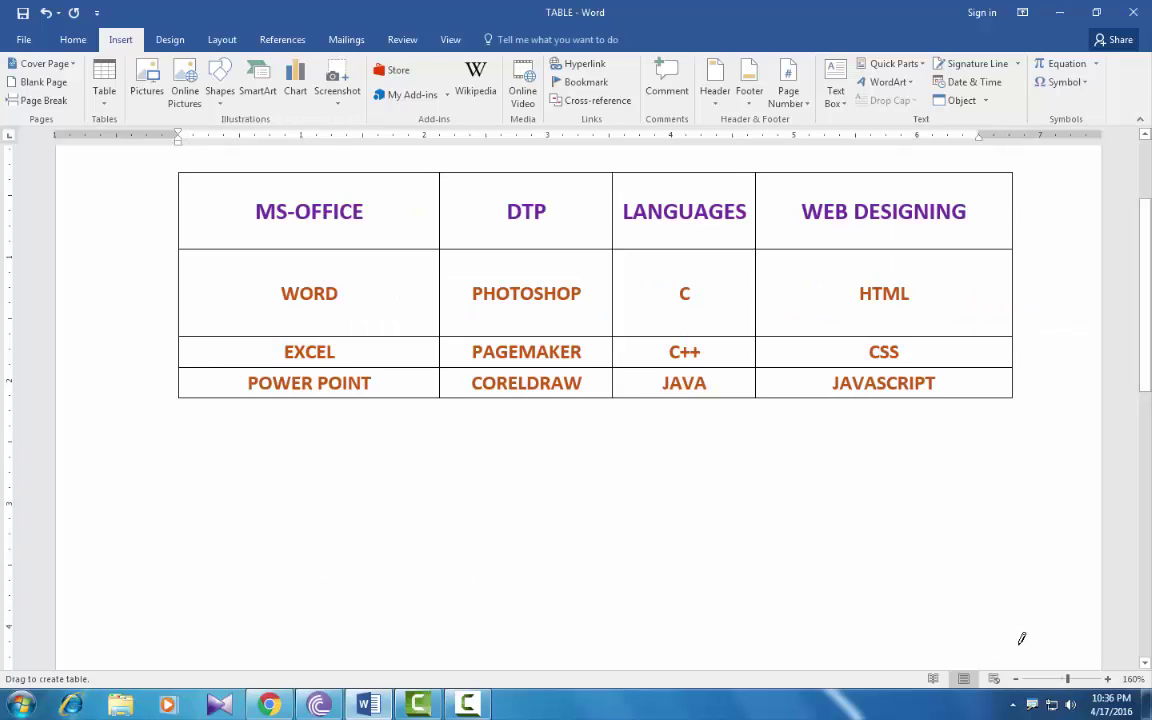
- Draw three full-height vertical lines in the new table to make four columns, the first three about 1.6", 2.3" and 1.8" wide
{"action": "left_click_drag", "start_coordinate": [387, 455], "coordinate": [393, 570]}
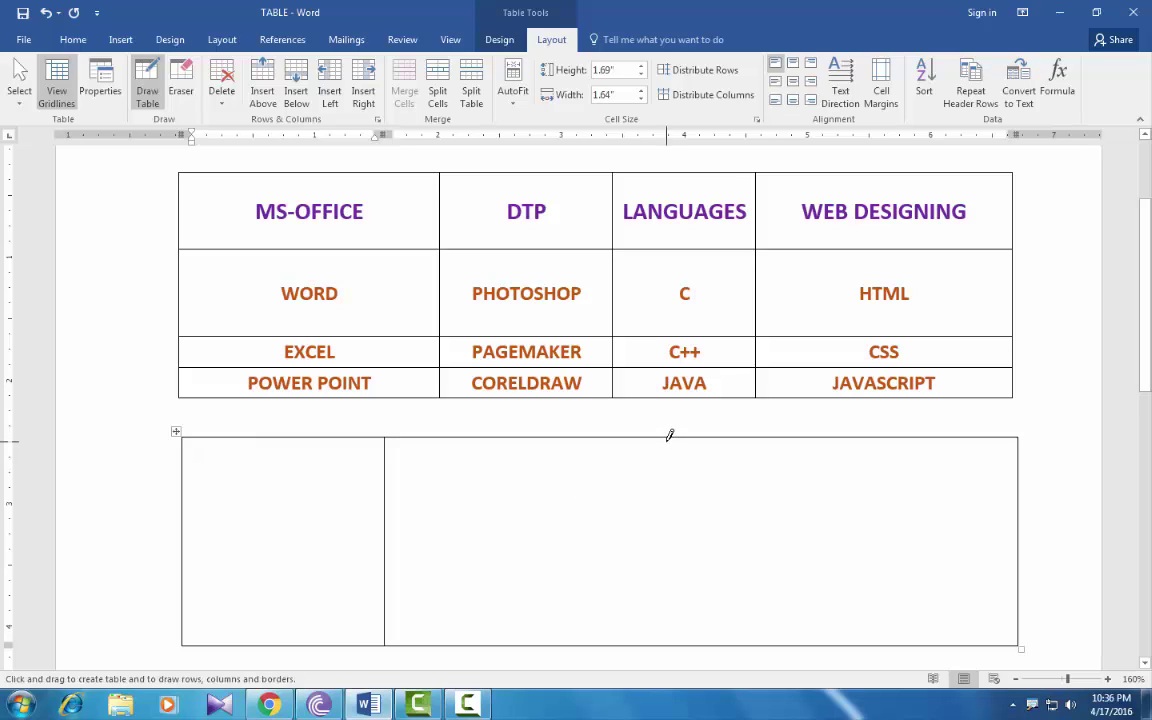
{"action": "left_click_drag", "start_coordinate": [670, 436], "coordinate": [671, 580]}
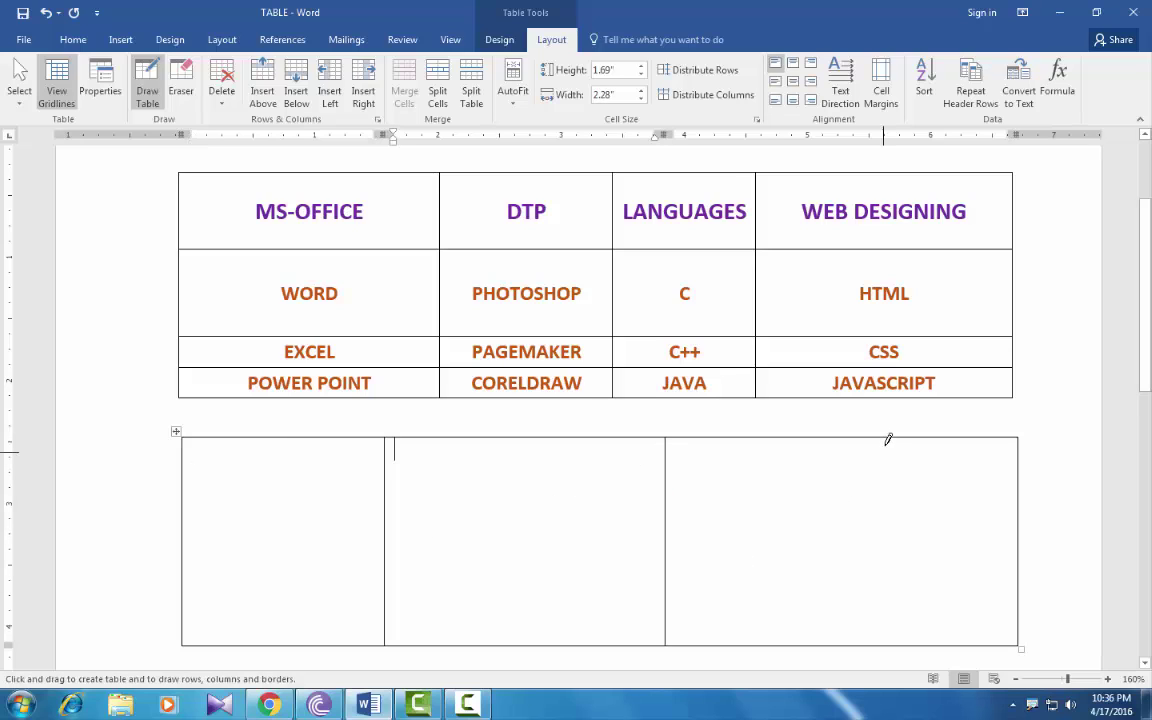
{"action": "left_click_drag", "start_coordinate": [888, 439], "coordinate": [891, 582]}
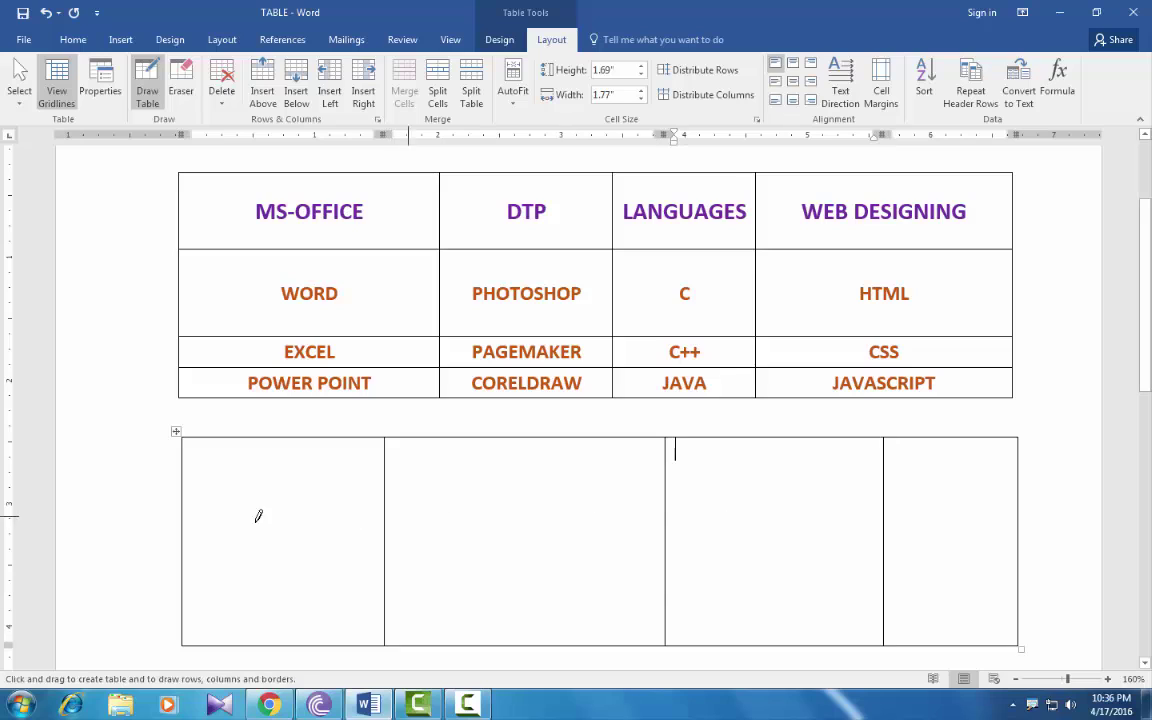
- Draw three horizontal lines across the new table to divide it into four rows, the first about 0.6" high
{"action": "left_click_drag", "start_coordinate": [193, 505], "coordinate": [920, 514]}
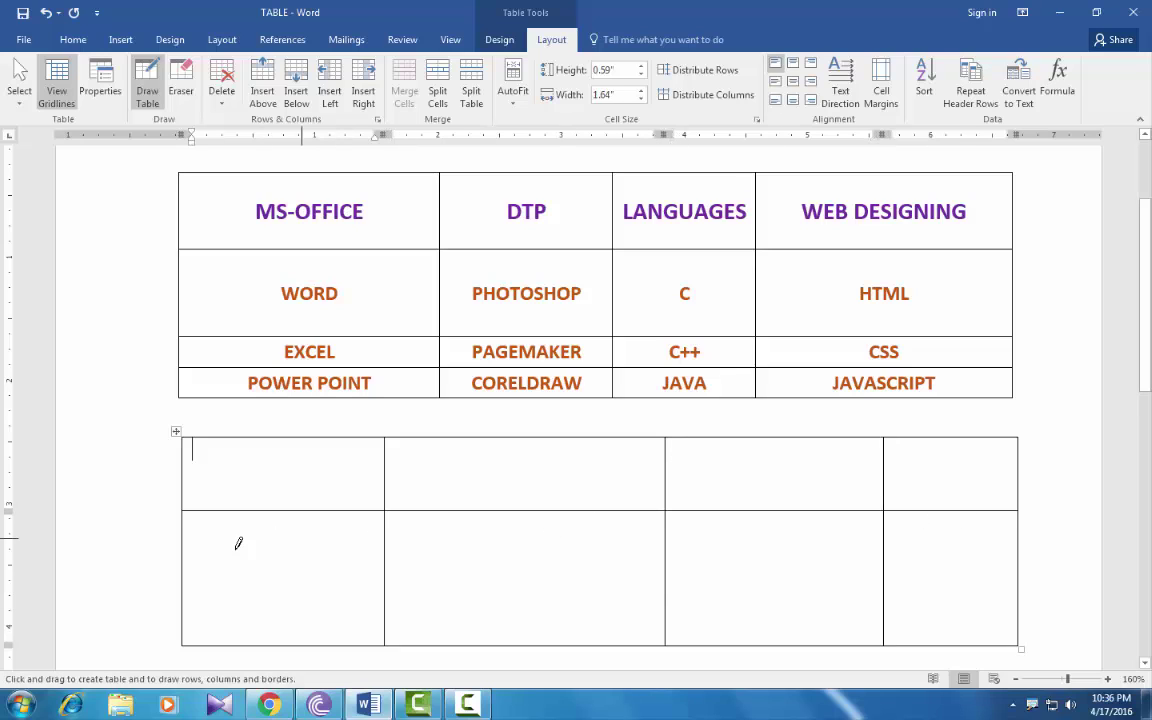
{"action": "left_click_drag", "start_coordinate": [185, 562], "coordinate": [954, 563]}
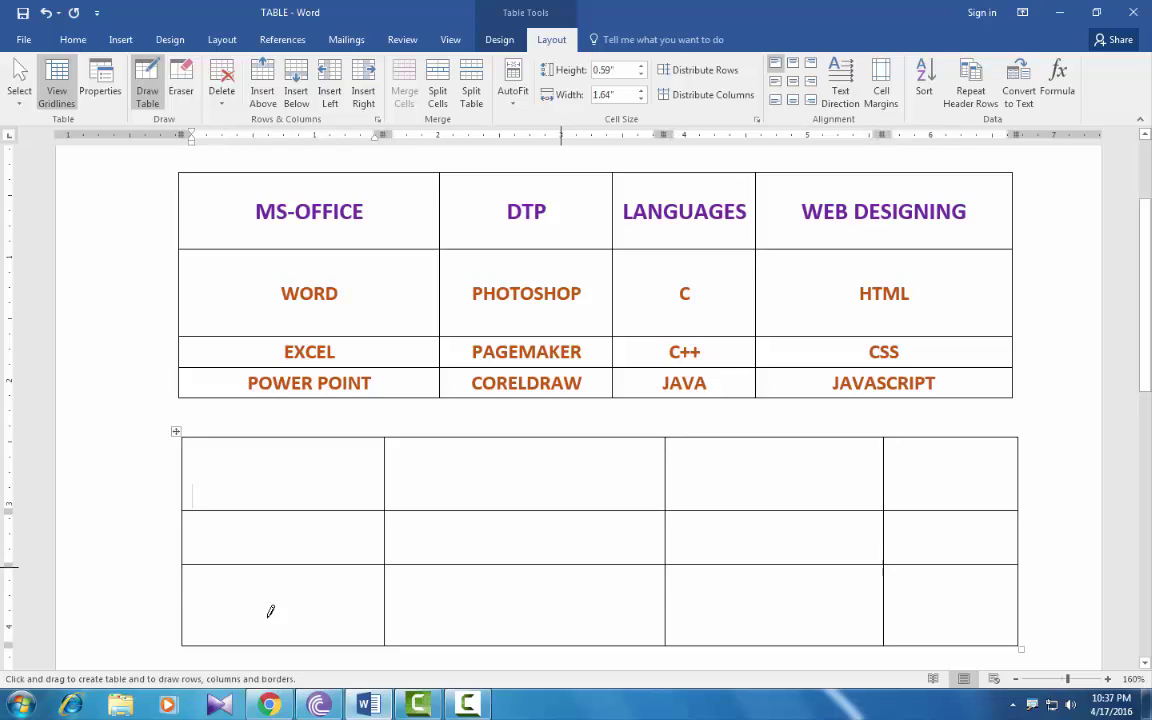
{"action": "left_click_drag", "start_coordinate": [185, 597], "coordinate": [999, 598]}
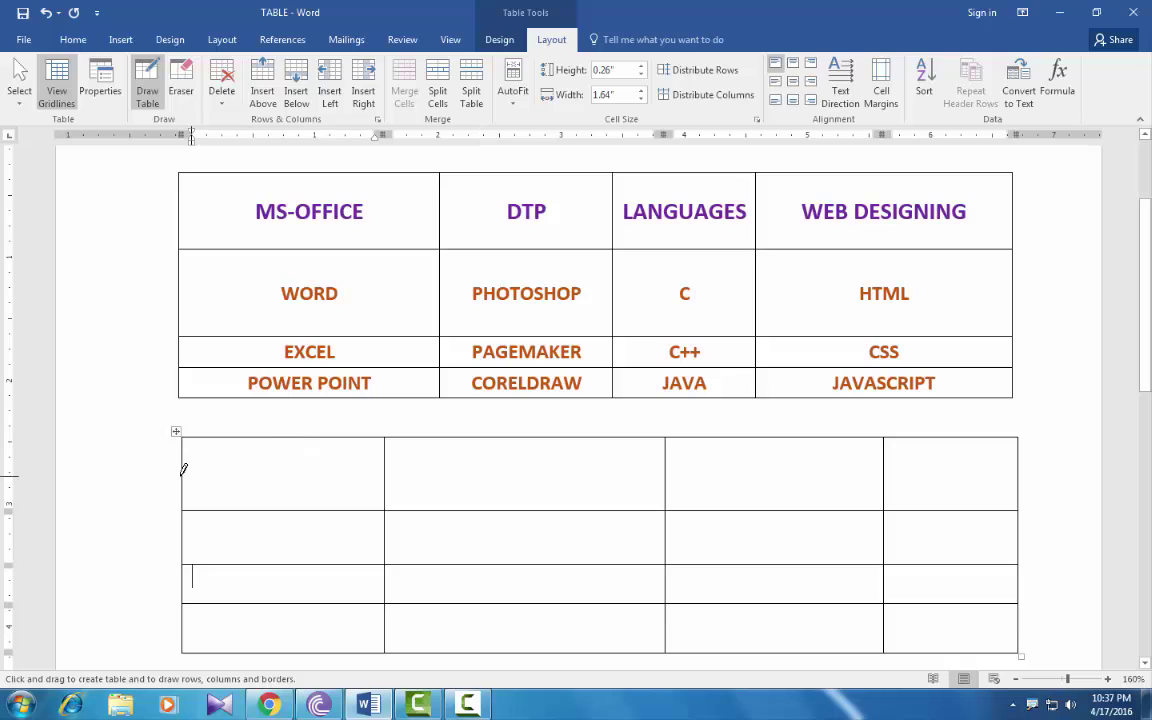
- Split the new table's top row horizontally in the first two columns, and split the last two columns vertically except in the bottom row
{"action": "left_click_drag", "start_coordinate": [185, 467], "coordinate": [610, 470]}
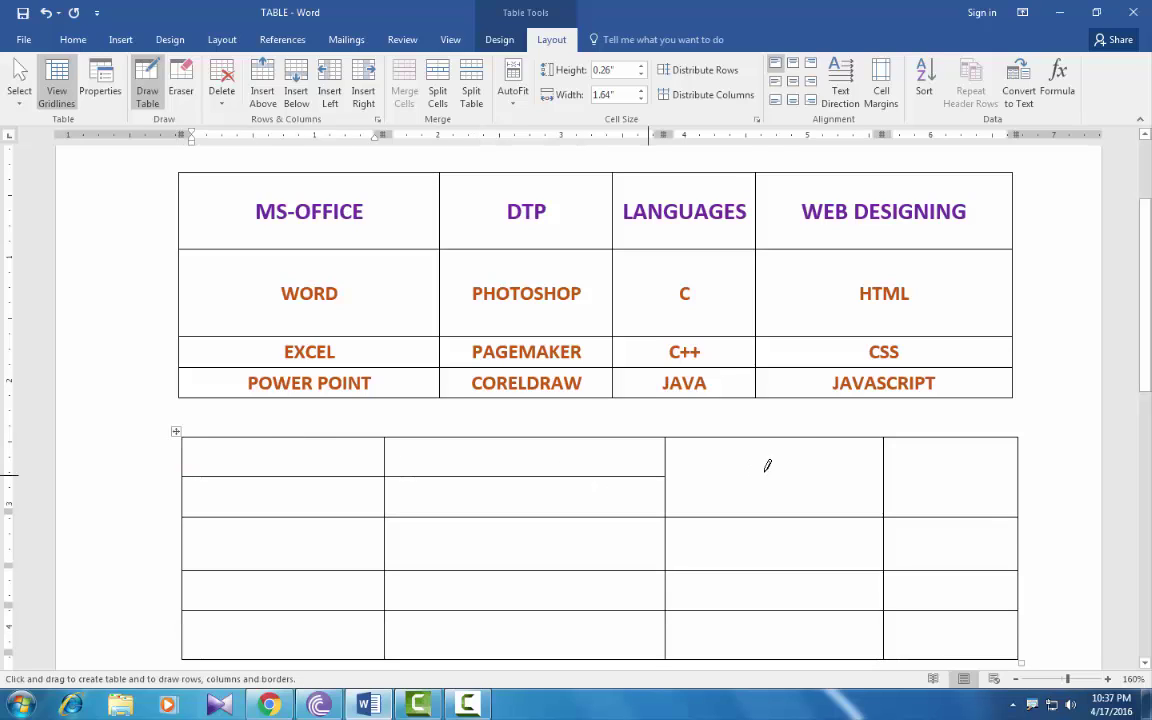
{"action": "left_click_drag", "start_coordinate": [781, 437], "coordinate": [788, 585]}
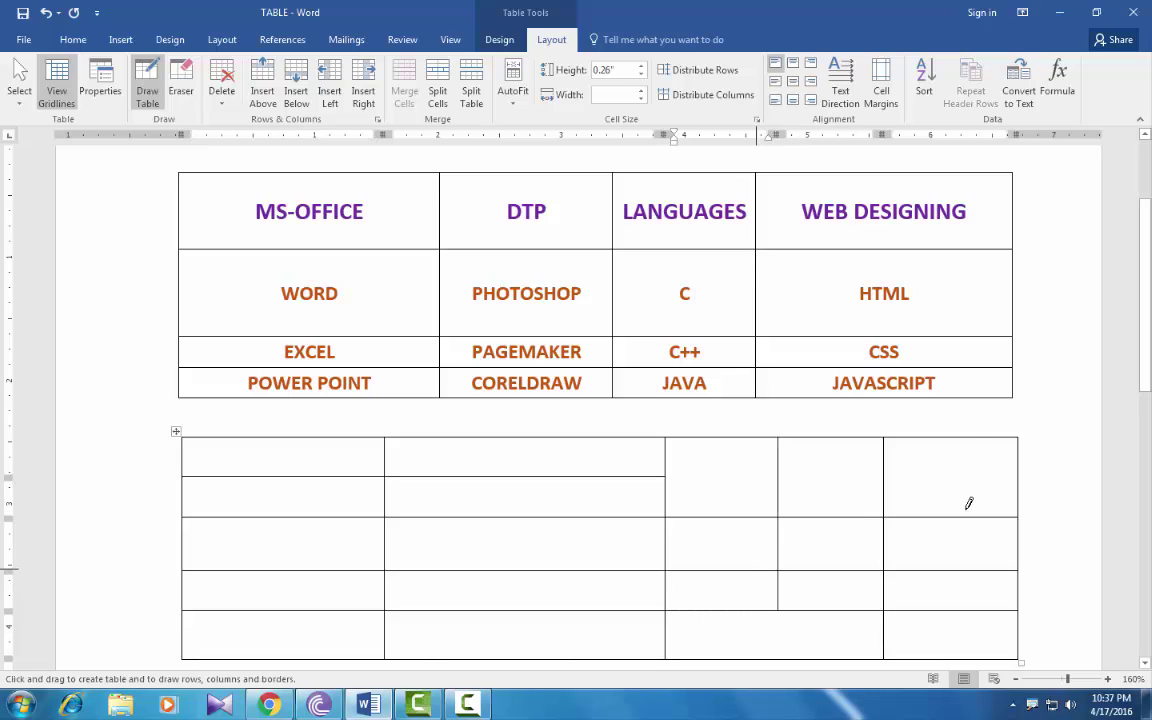
{"action": "left_click_drag", "start_coordinate": [950, 438], "coordinate": [951, 600]}
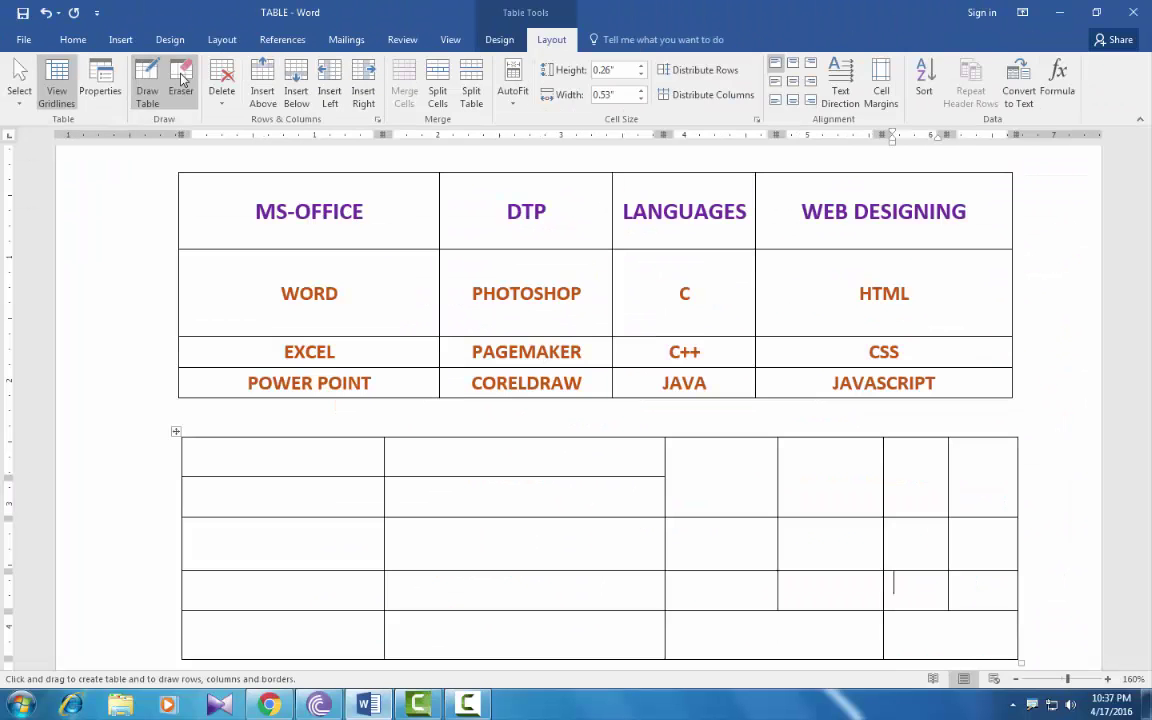
- Erase the three vertical partitions in the top row of the new table's last two original columns, leaving one wide cell
{"action": "left_click", "coordinate": [178, 84]}
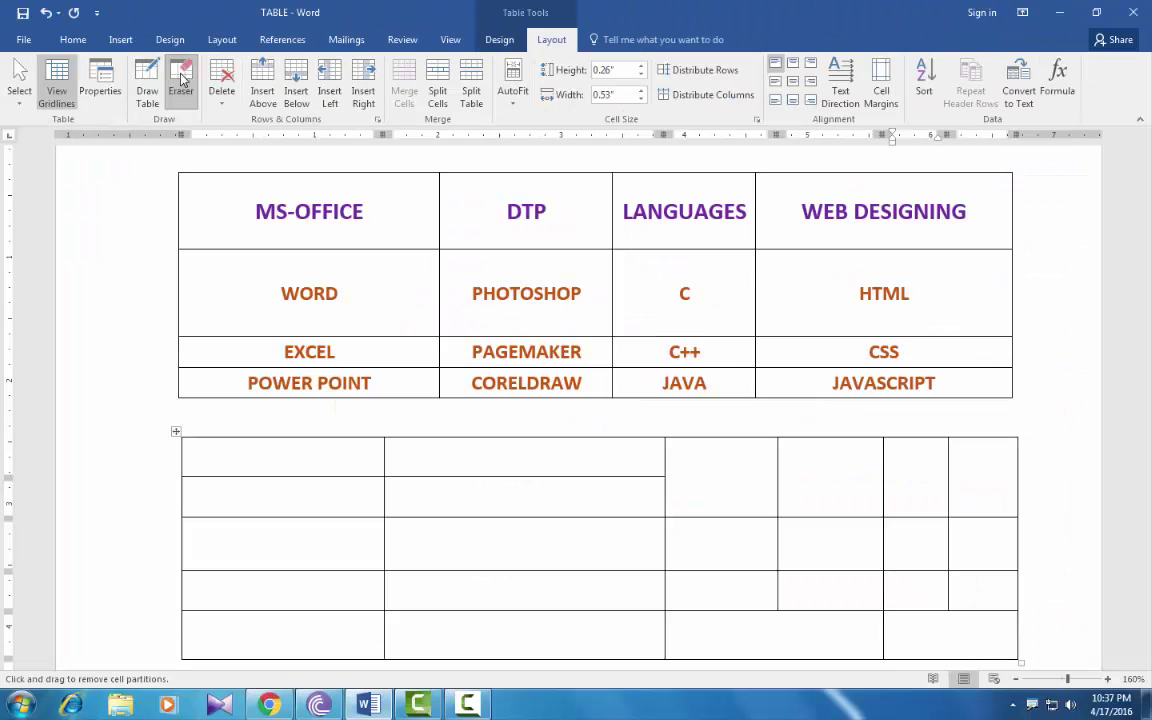
{"action": "left_click", "coordinate": [949, 470]}
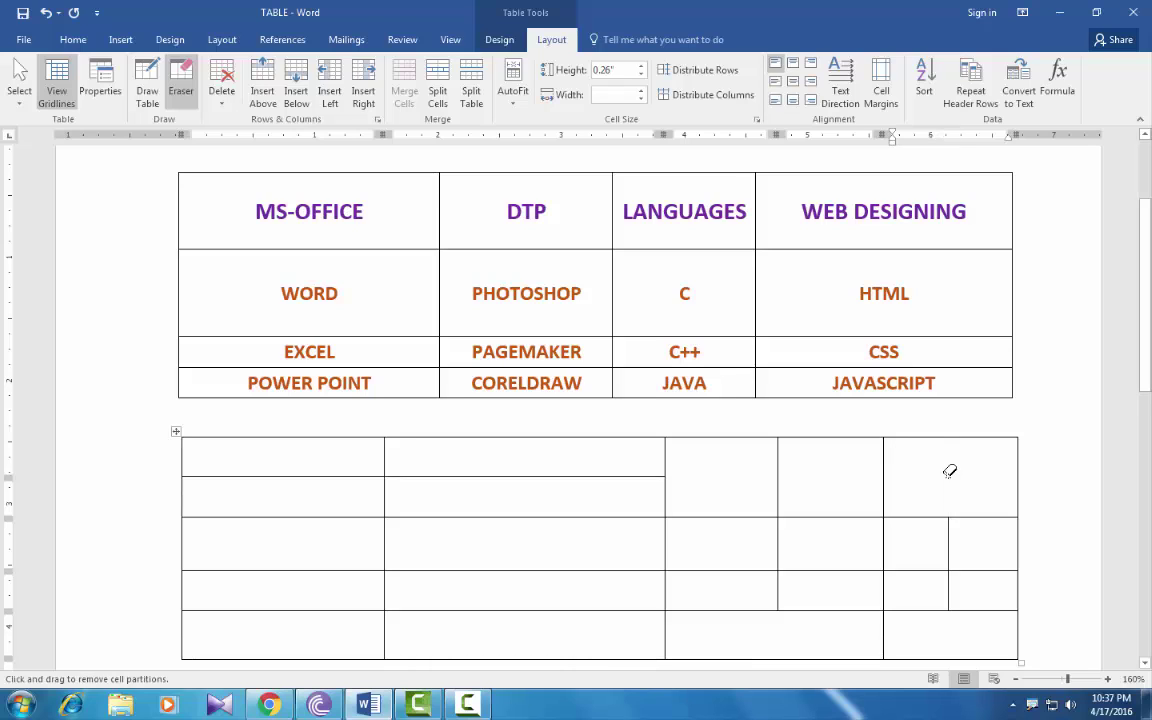
{"action": "left_click", "coordinate": [884, 468]}
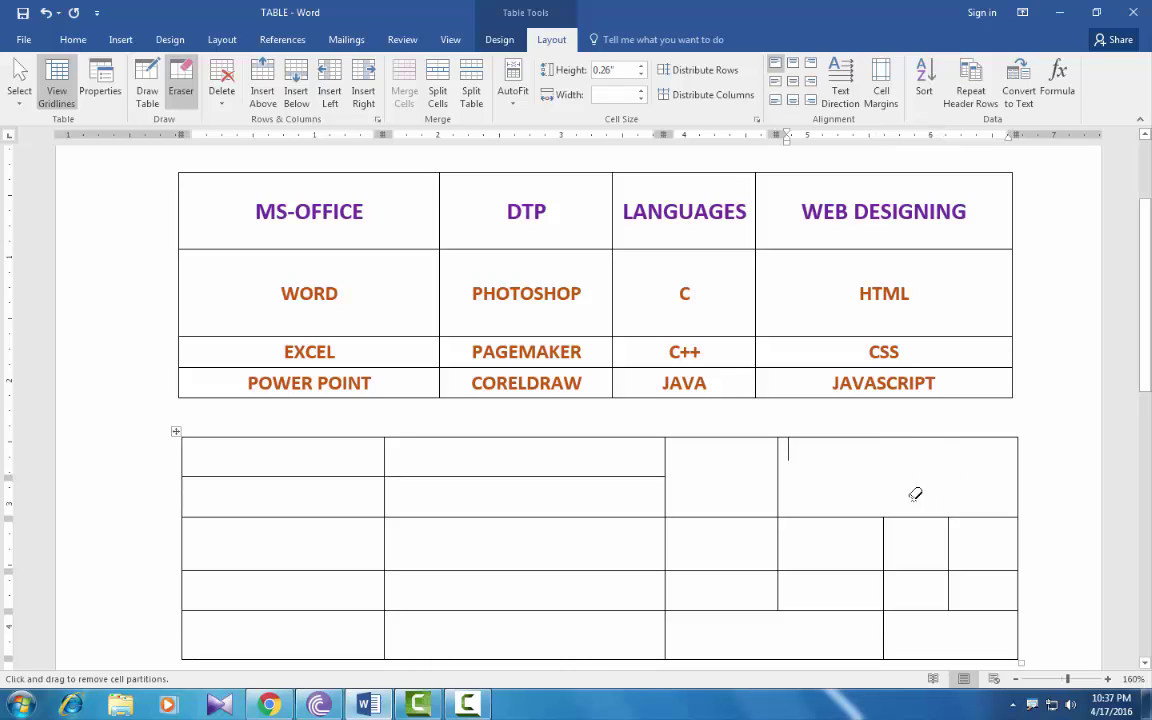
{"action": "left_click", "coordinate": [778, 466]}
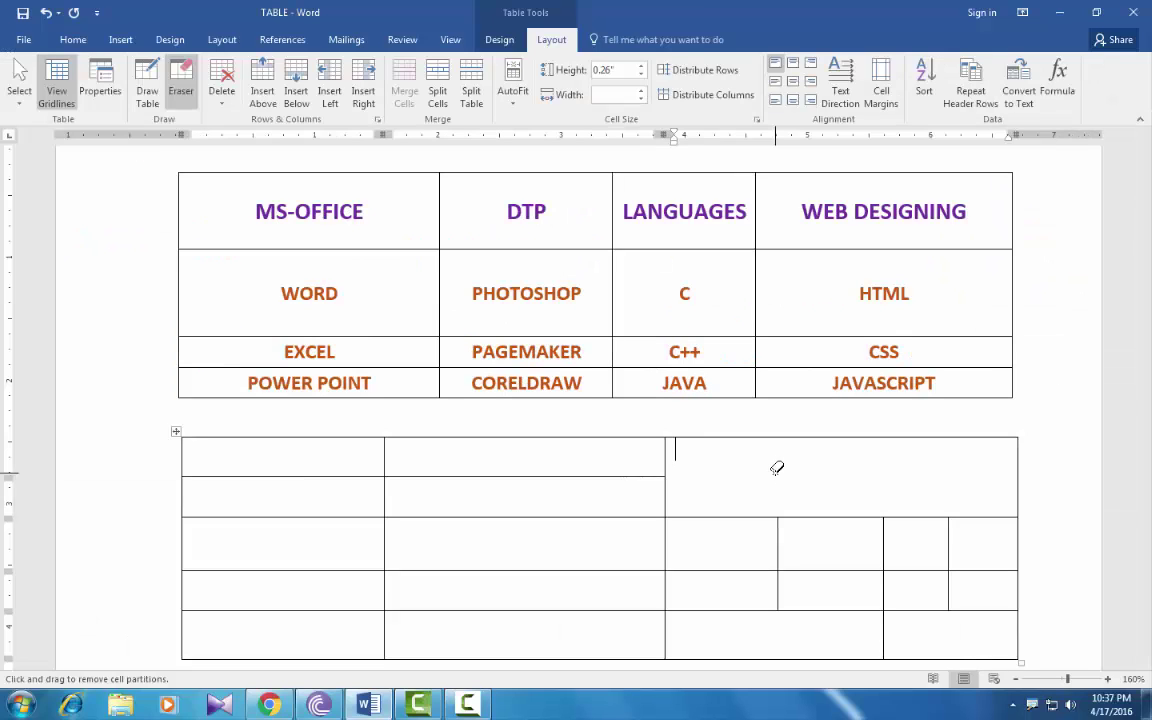
- Leave the drawing and erasing modes and undo the border erasing and cell splits, back to the new table's plain four-by-four grid
{"action": "left_click", "coordinate": [140, 80]}
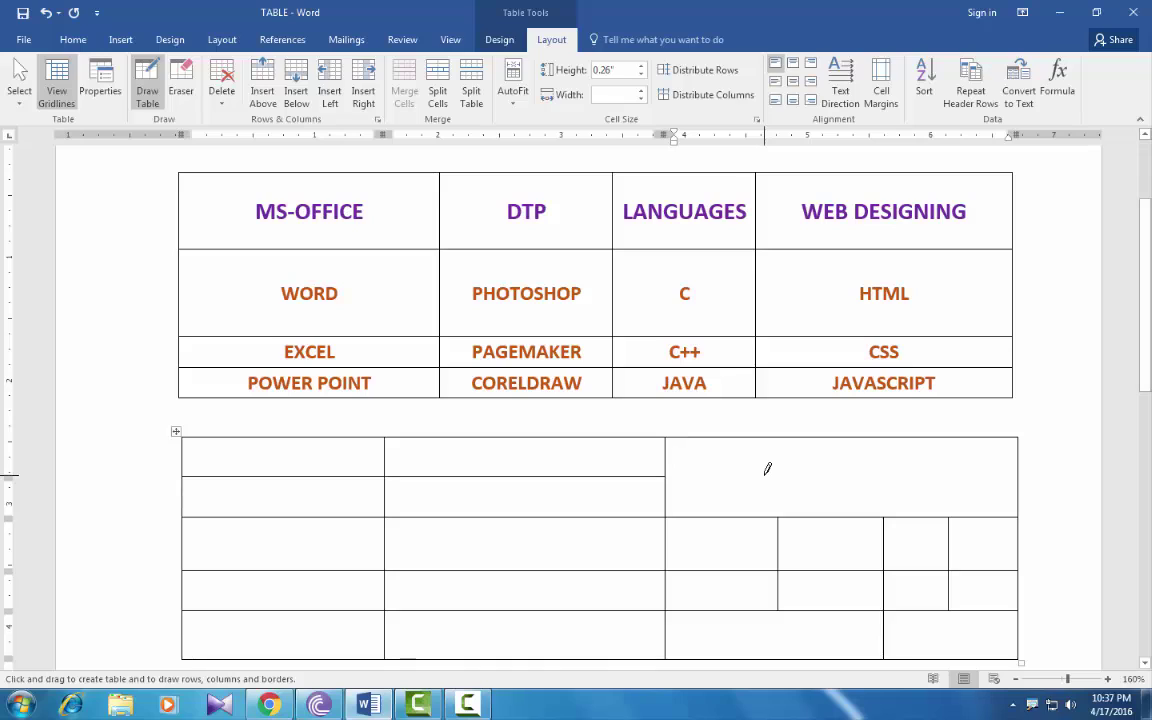
{"action": "key", "text": "Escape"}
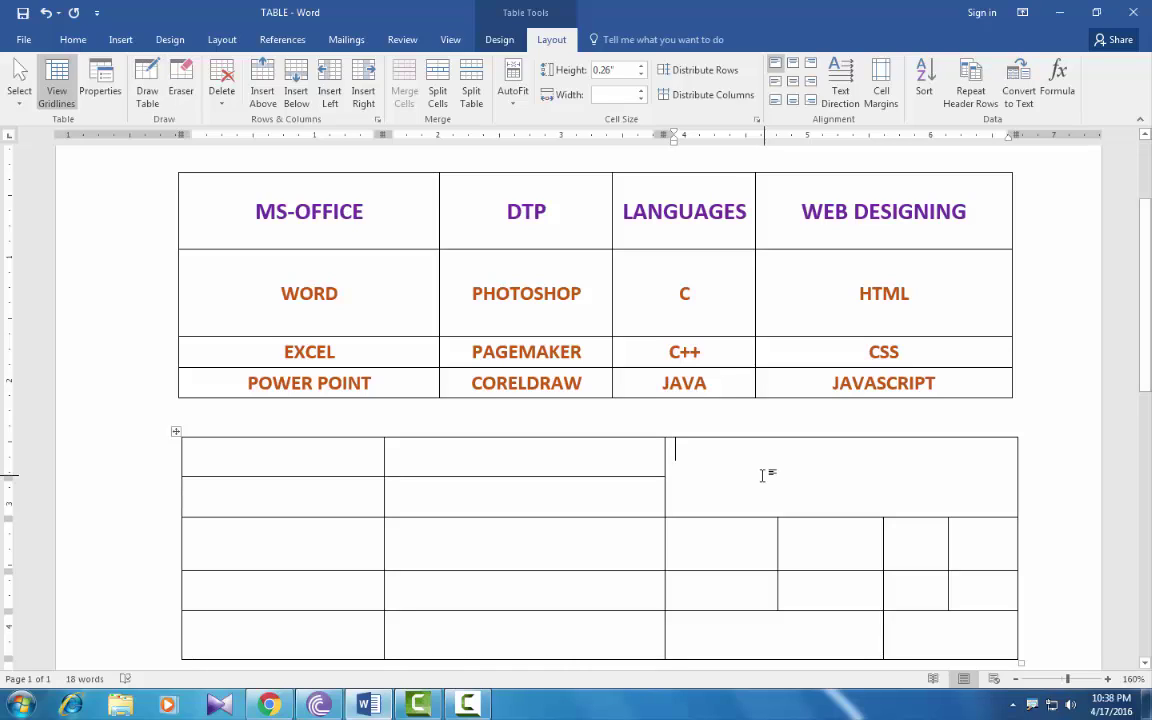
{"action": "key", "text": "ctrl+z"}
{"action": "key", "text": "ctrl+z"}
{"action": "key", "text": "ctrl+z"}
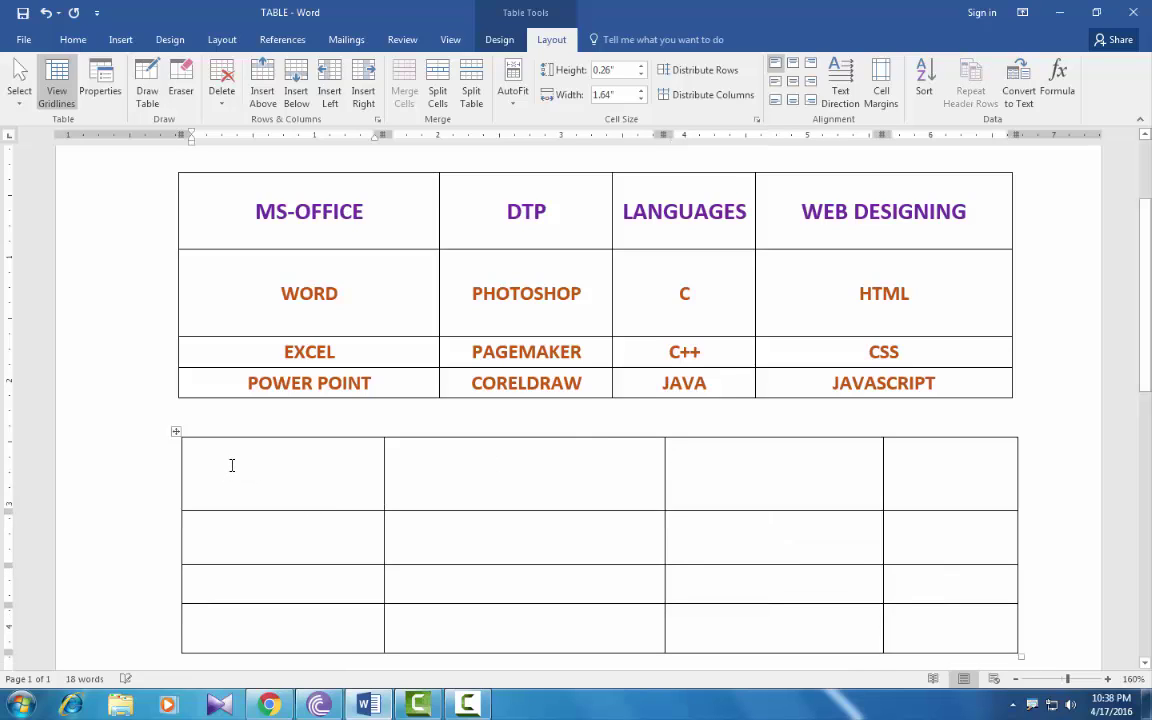
- Place the text cursor in the first, second and third cells of the lower table's top row, one after another
{"action": "left_click_drag", "start_coordinate": [231, 465], "coordinate": [268, 476]}
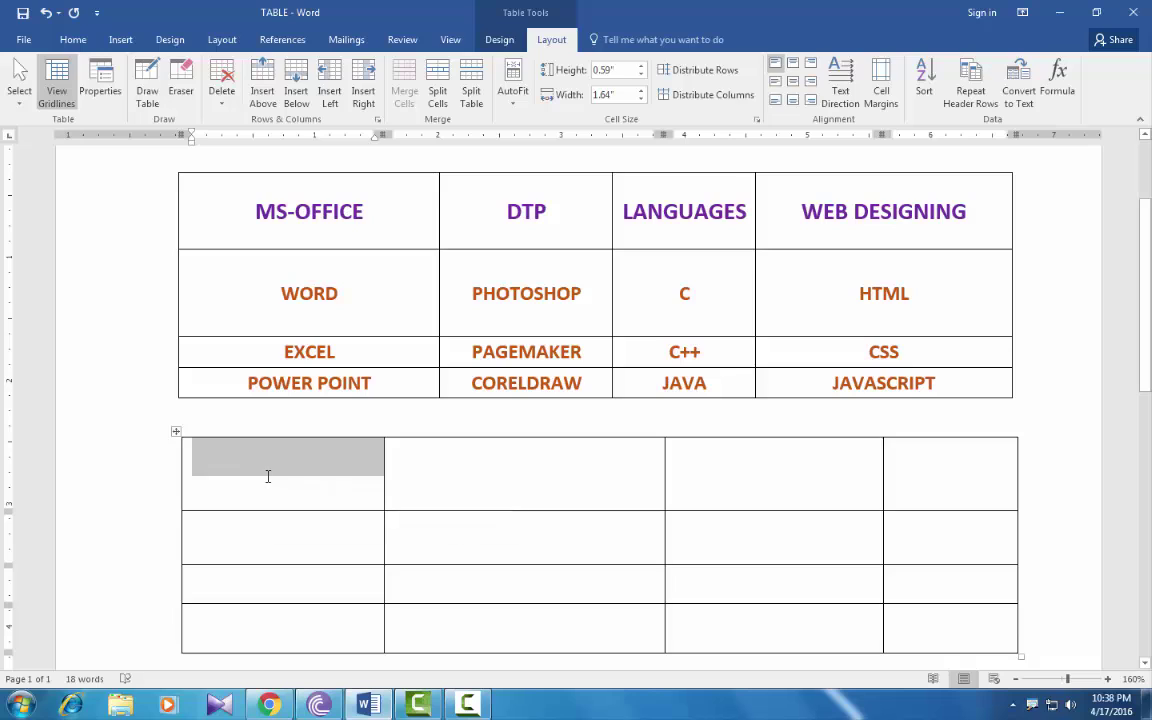
{"action": "left_click", "coordinate": [212, 462]}
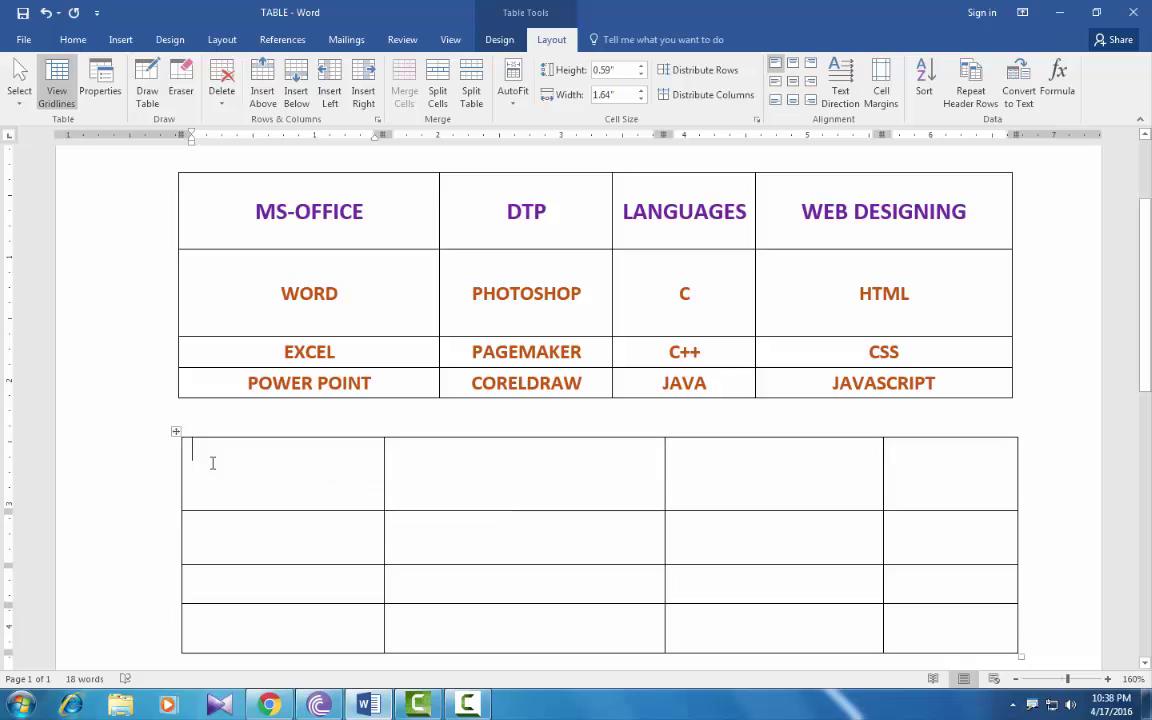
{"action": "left_click", "coordinate": [438, 464]}
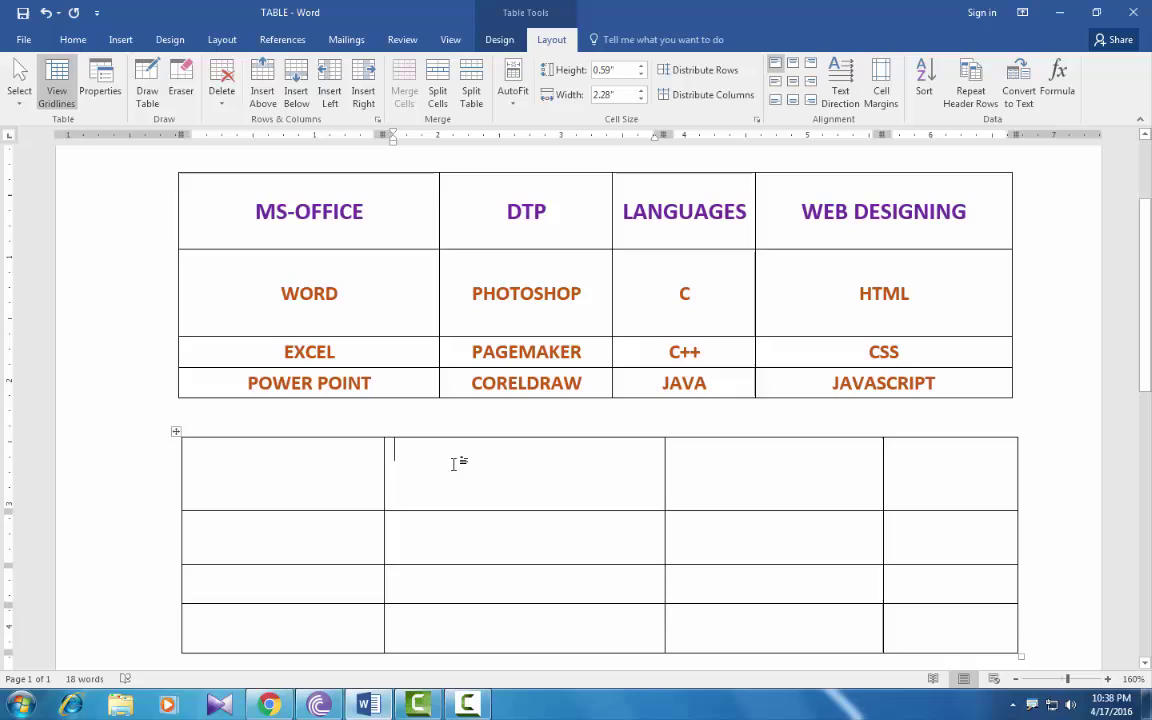
{"action": "left_click", "coordinate": [757, 466]}
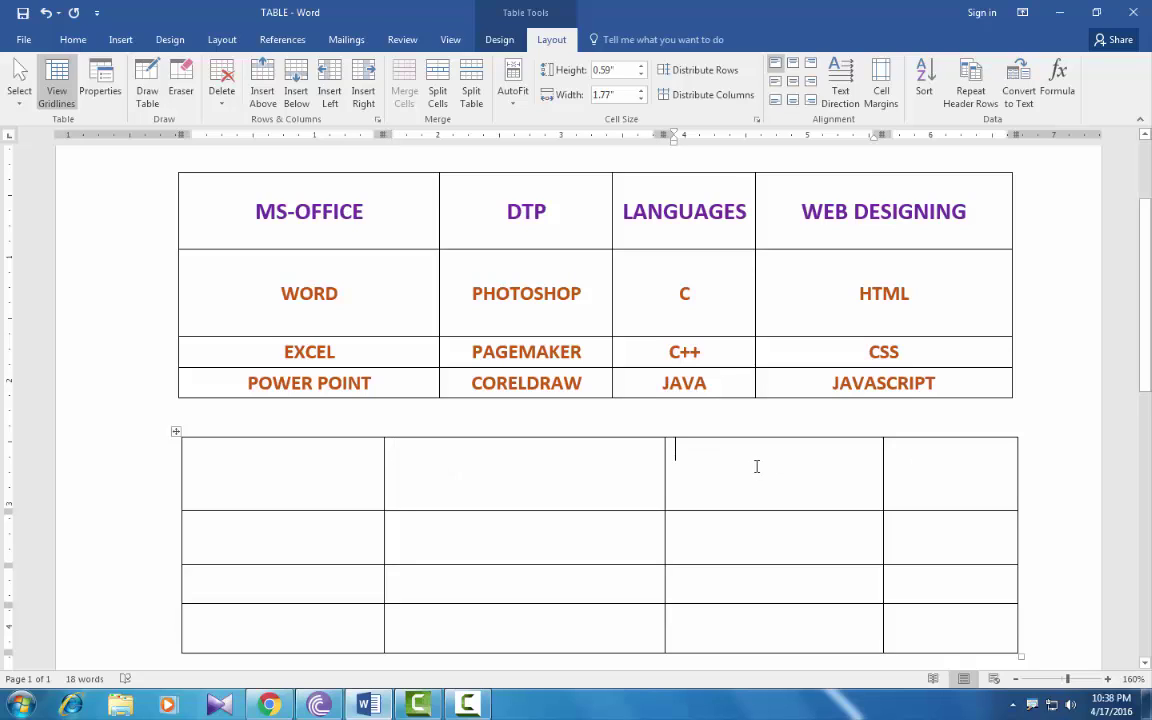
- Move the text cursor cell by cell from the first to the fourth cell of the lower table's top row and back
{"action": "left_click", "coordinate": [277, 466]}
{"action": "key", "text": "Tab"}
{"action": "key", "text": "Tab"}
{"action": "key", "text": "Tab"}
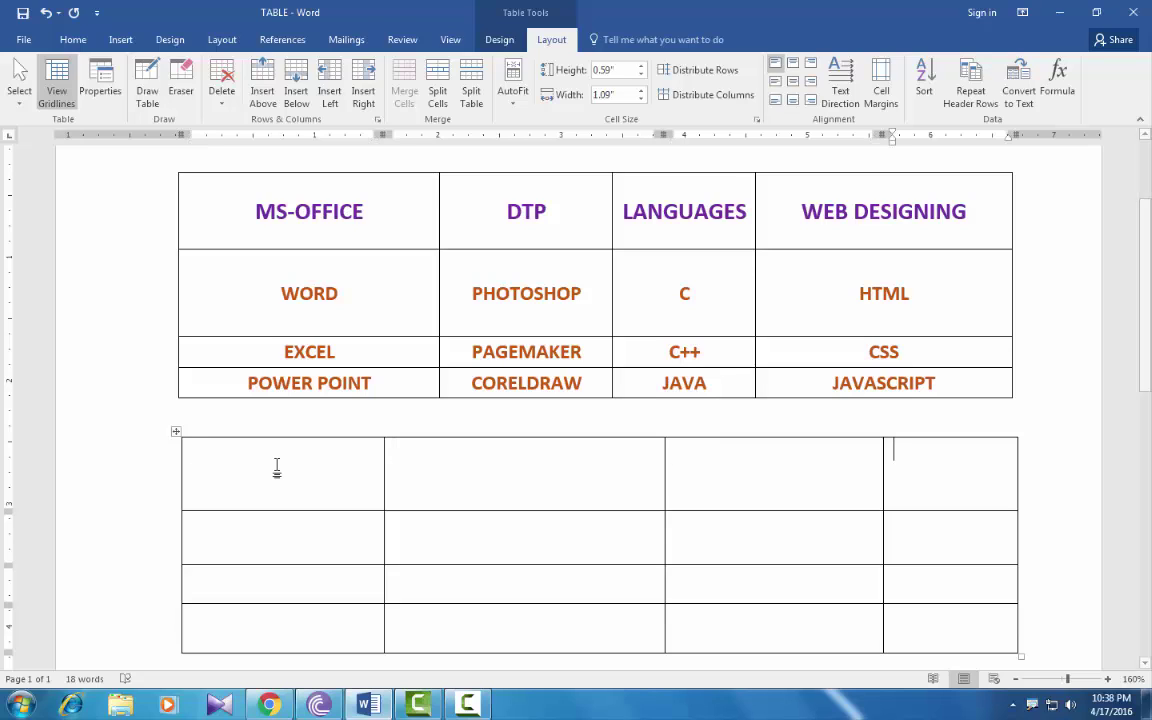
{"action": "key", "text": "shift+Tab"}
{"action": "key", "text": "shift+Tab"}
{"action": "key", "text": "shift+Tab"}
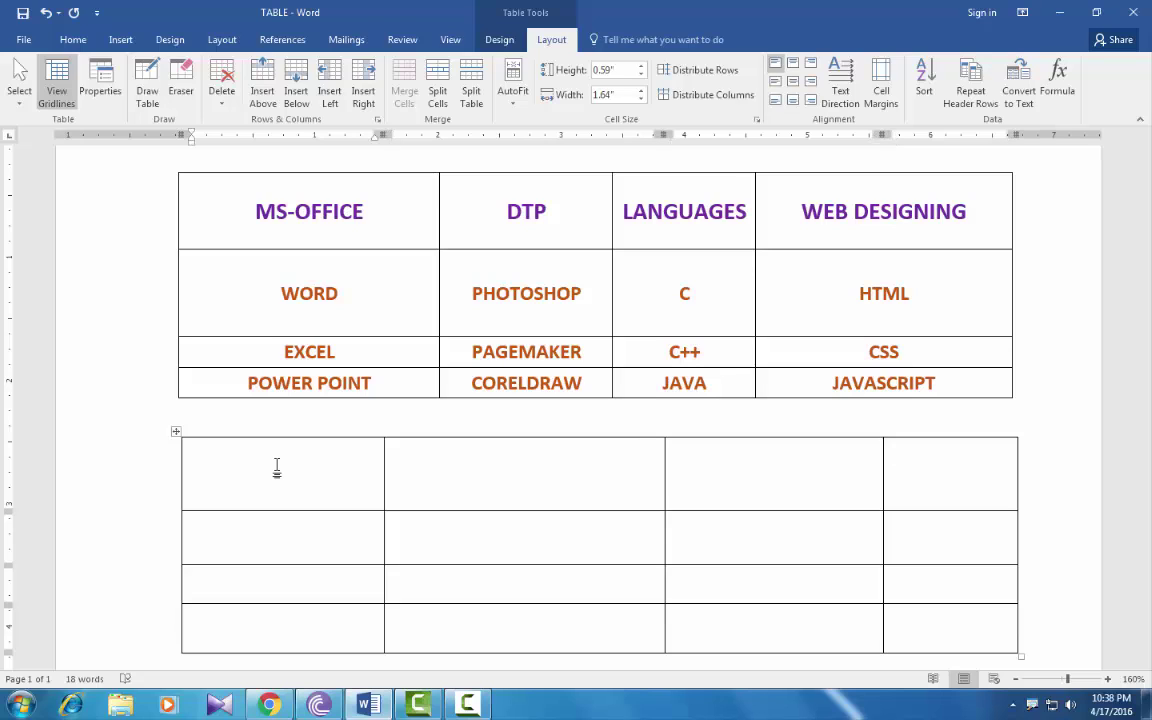
- Move the text cursor one line down and up in the lower table's first cell, and rightward through the top row
{"action": "key", "text": "Down"}
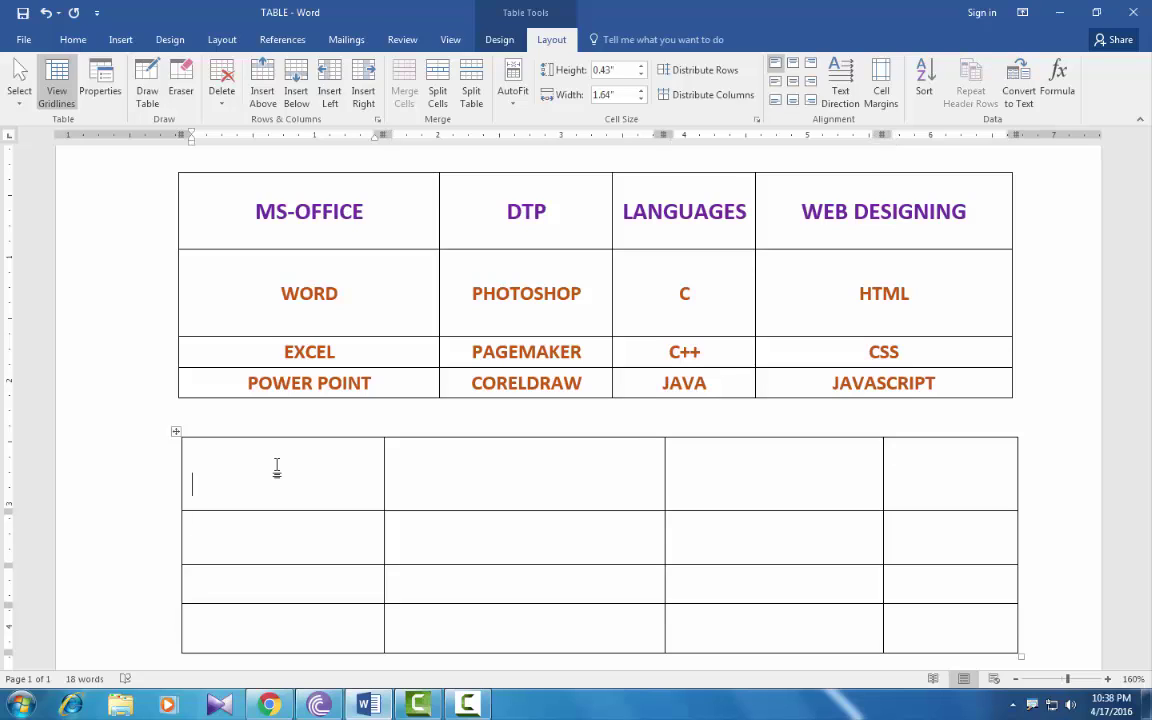
{"action": "key", "text": "Up"}
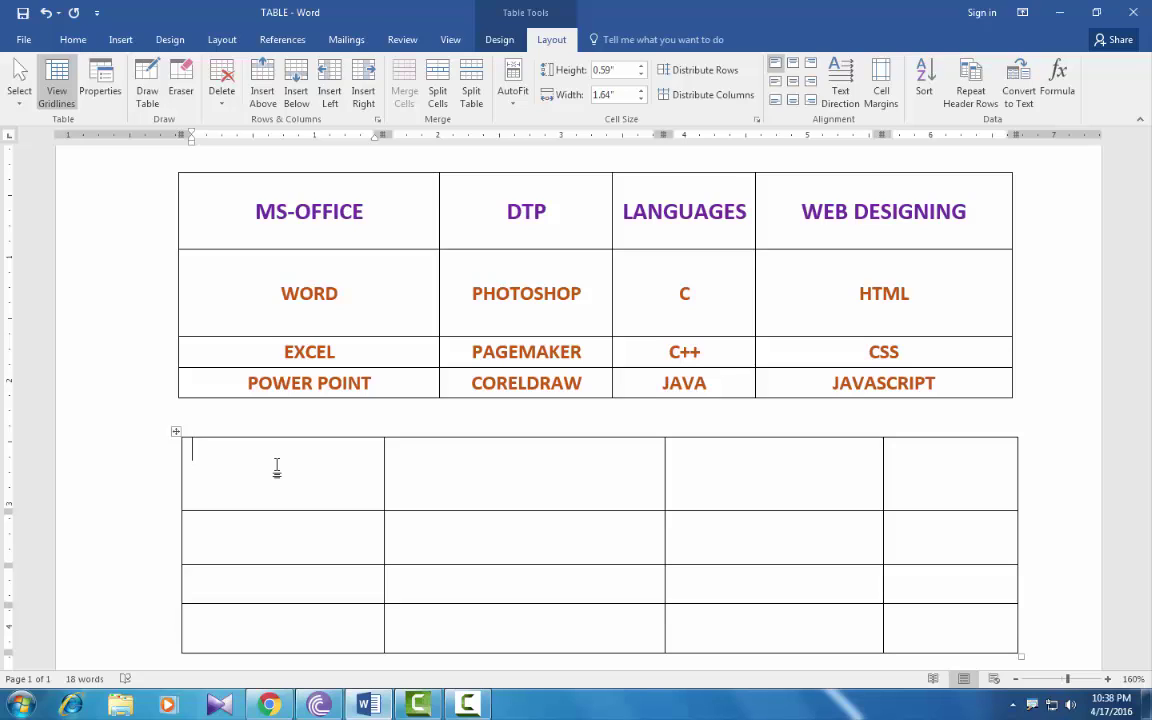
{"action": "key", "text": "Right"}
{"action": "key", "text": "Right"}
{"action": "key", "text": "Right"}
{"action": "key", "text": "Right"}
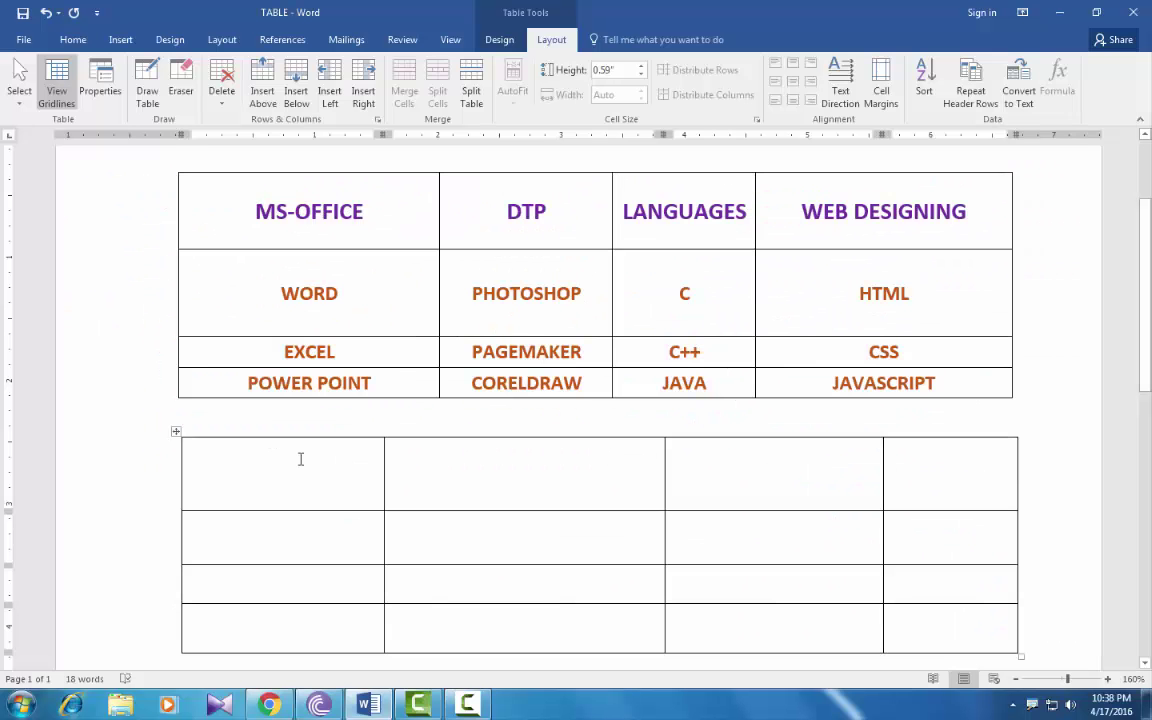
- Step the text cursor through every cell of the lower table, row by row, from the first cell to the last
{"action": "left_click", "coordinate": [300, 459]}
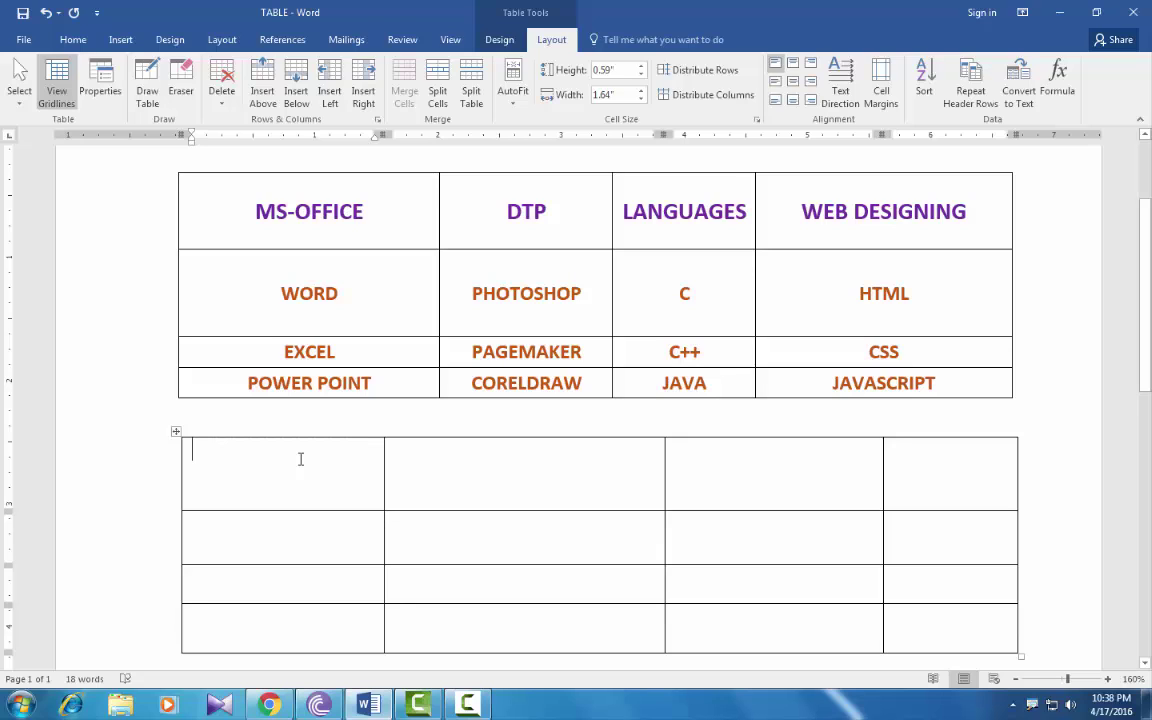
{"action": "key", "text": "Tab"}
{"action": "key", "text": "Tab"}
{"action": "key", "text": "Tab"}
{"action": "key", "text": "Tab"}
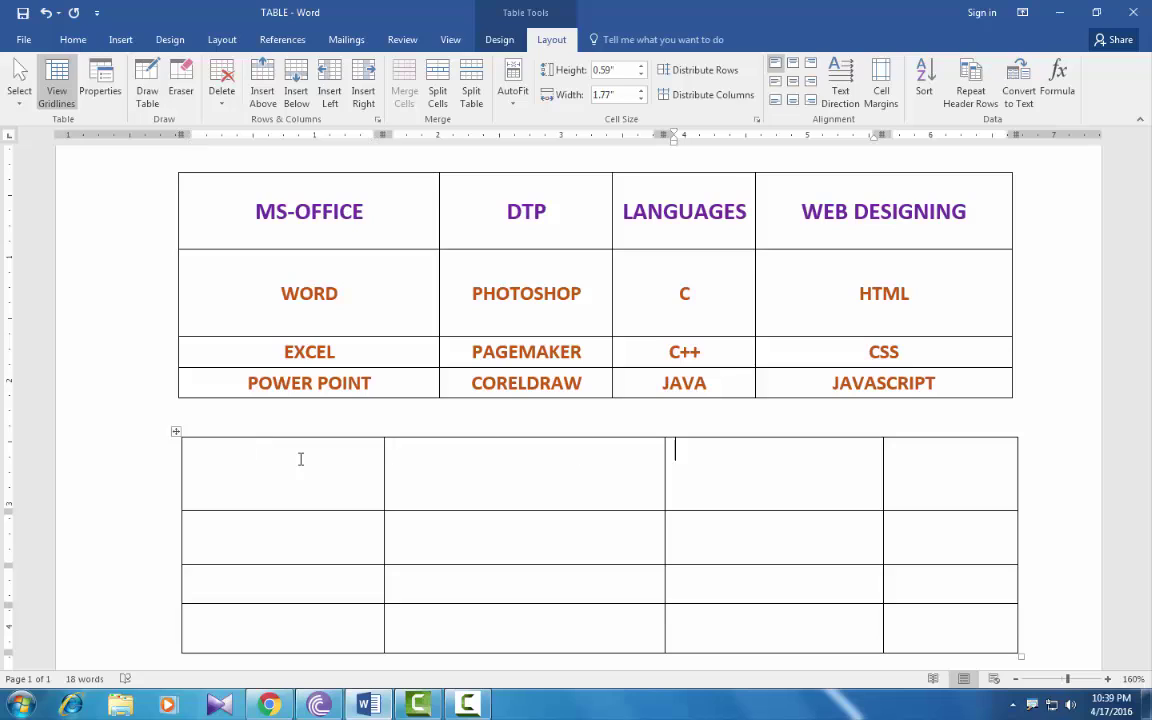
{"action": "key", "text": "Tab"}
{"action": "key", "text": "Tab"}
{"action": "key", "text": "Tab"}
{"action": "key", "text": "Tab"}
{"action": "key", "text": "Tab"}
{"action": "key", "text": "Tab"}
{"action": "key", "text": "Tab"}
{"action": "key", "text": "Tab"}
{"action": "key", "text": "Tab"}
{"action": "key", "text": "Tab"}
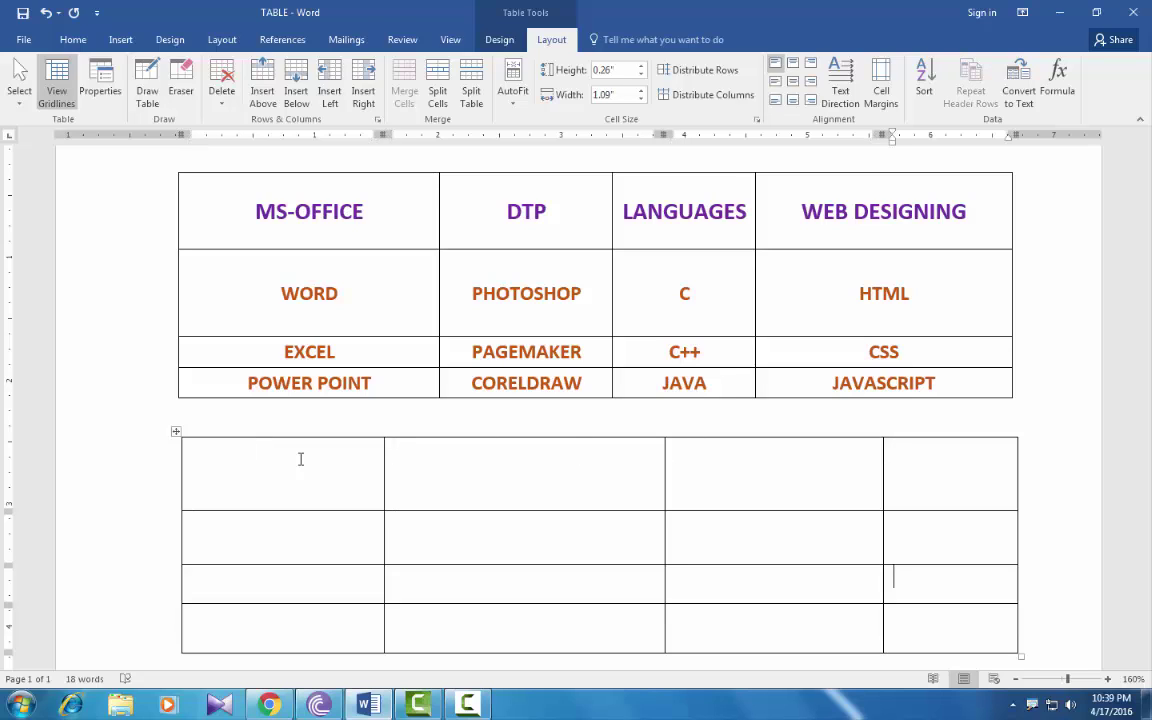
{"action": "key", "text": "Tab"}
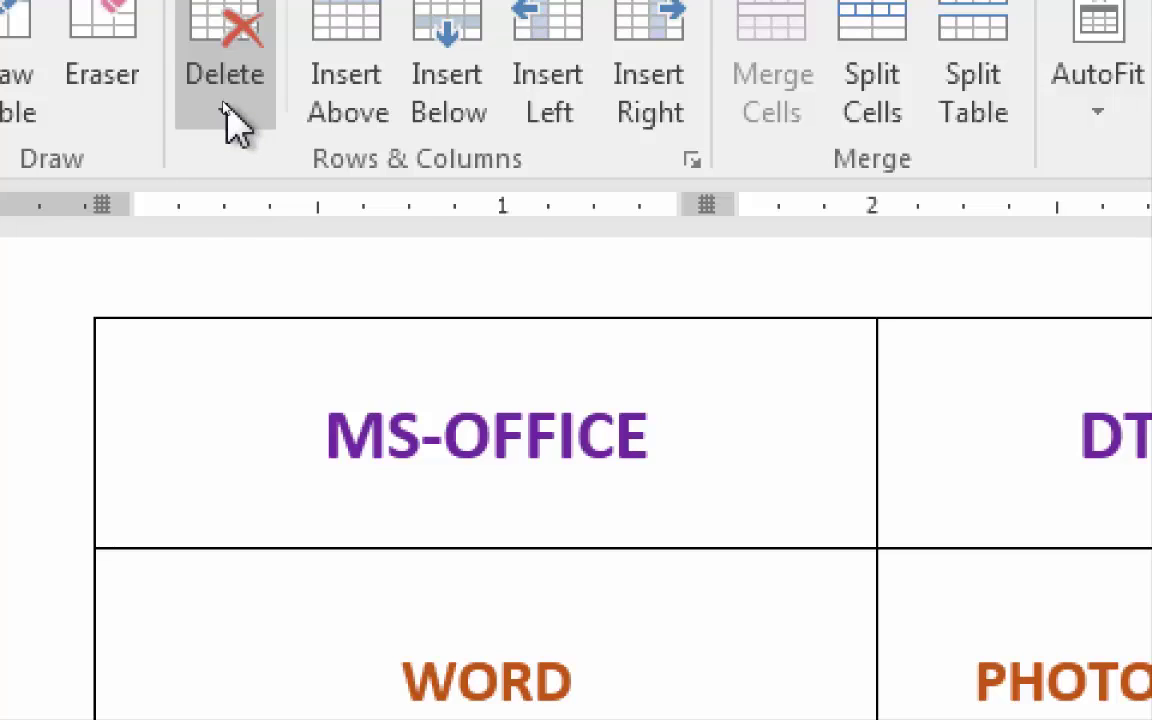
- Delete the entire first row of the lower, empty table
{"action": "left_click", "coordinate": [227, 112]}
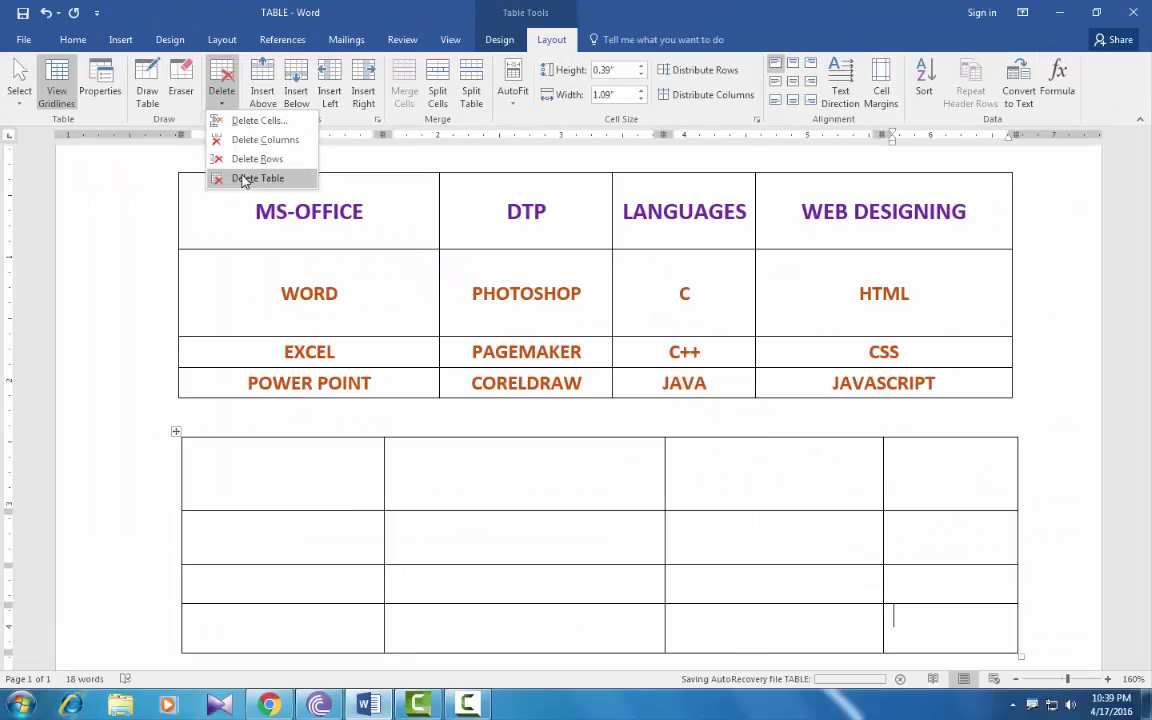
{"action": "left_click", "coordinate": [252, 477]}
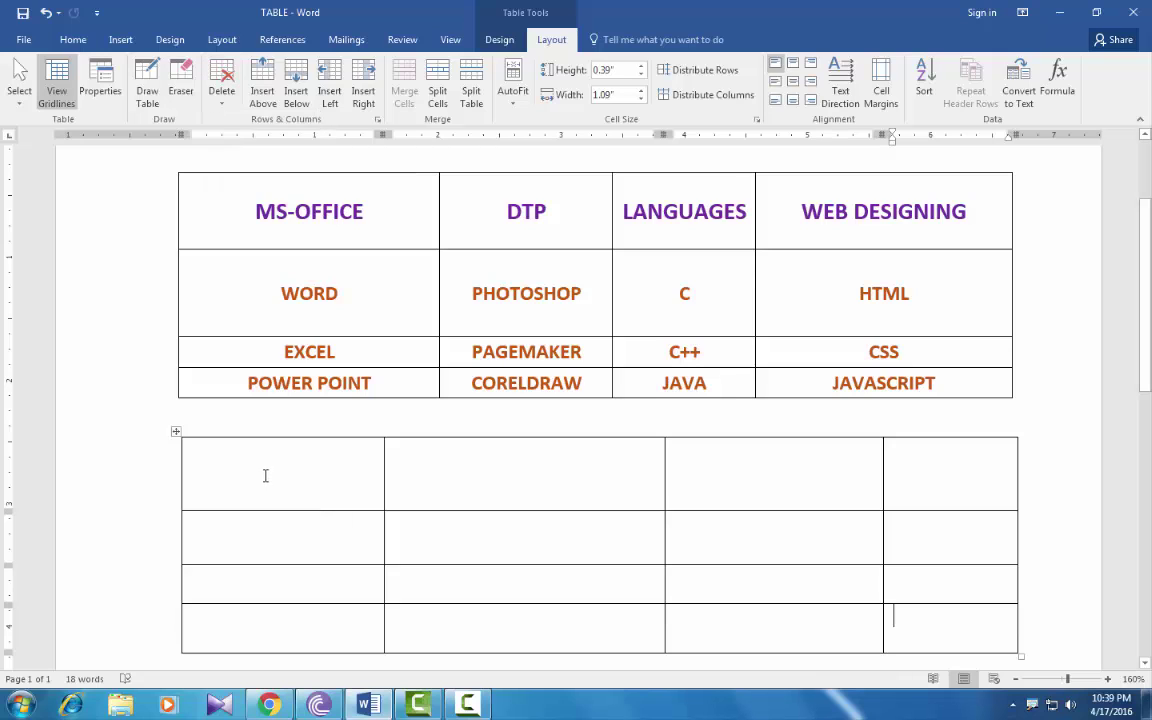
{"action": "left_click_drag", "start_coordinate": [265, 473], "coordinate": [874, 470]}
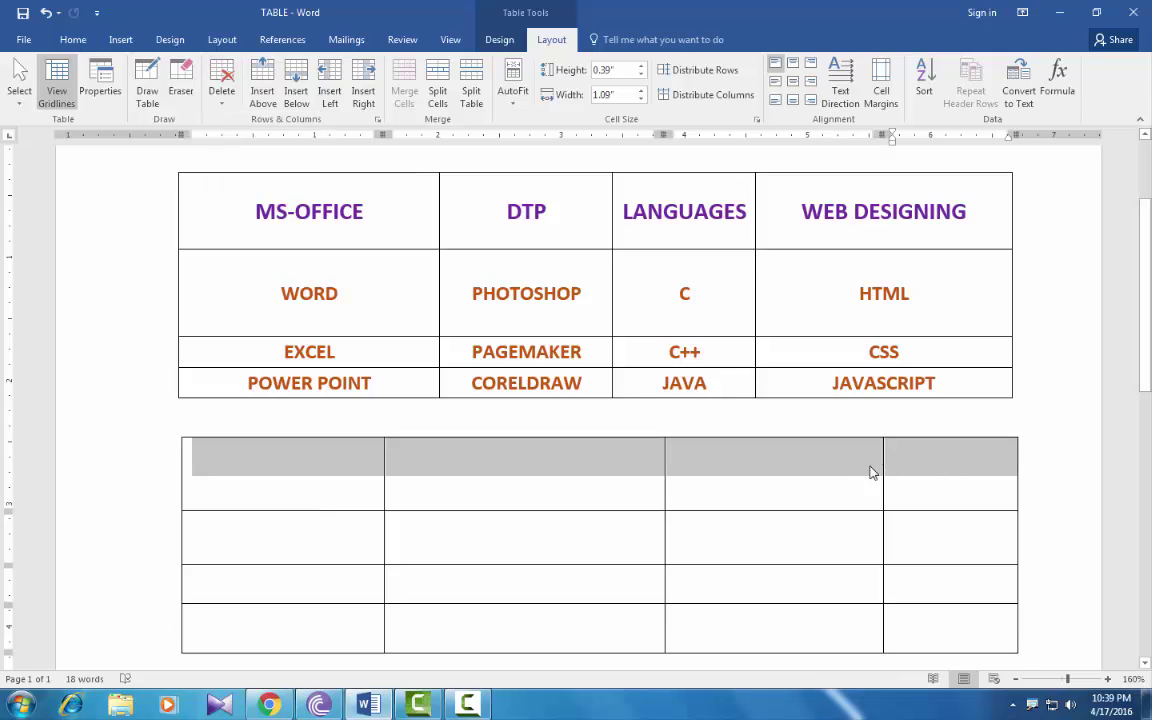
{"action": "left_click", "coordinate": [221, 90]}
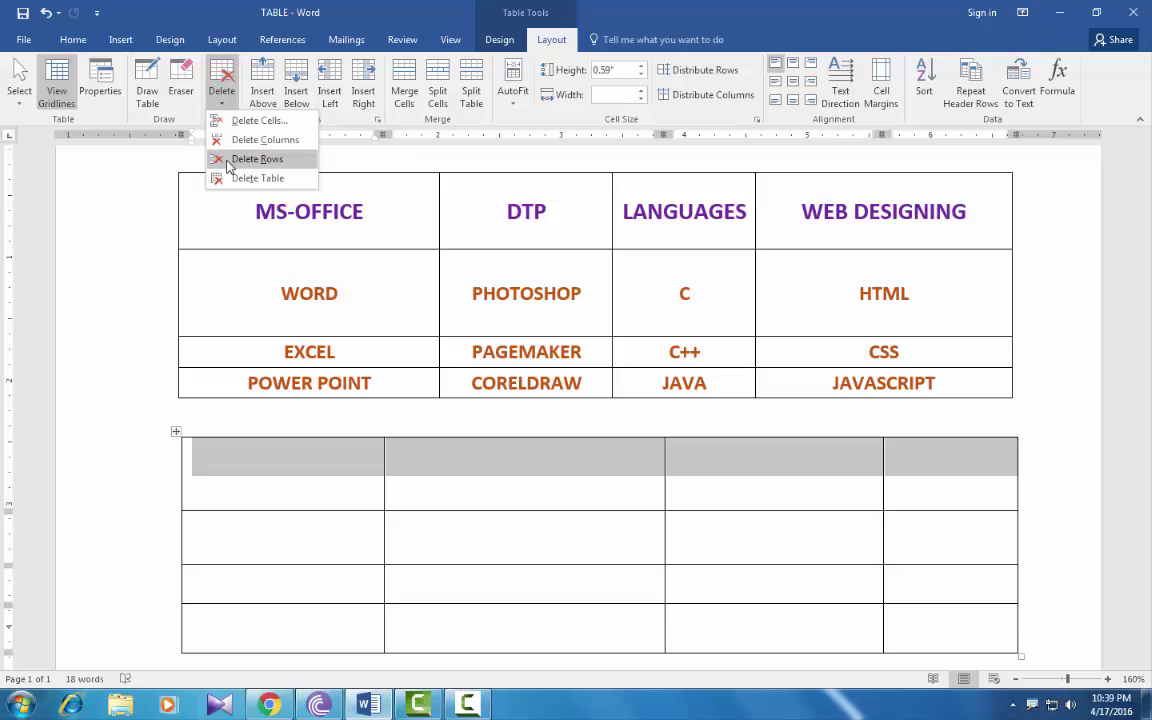
{"action": "left_click", "coordinate": [227, 161]}
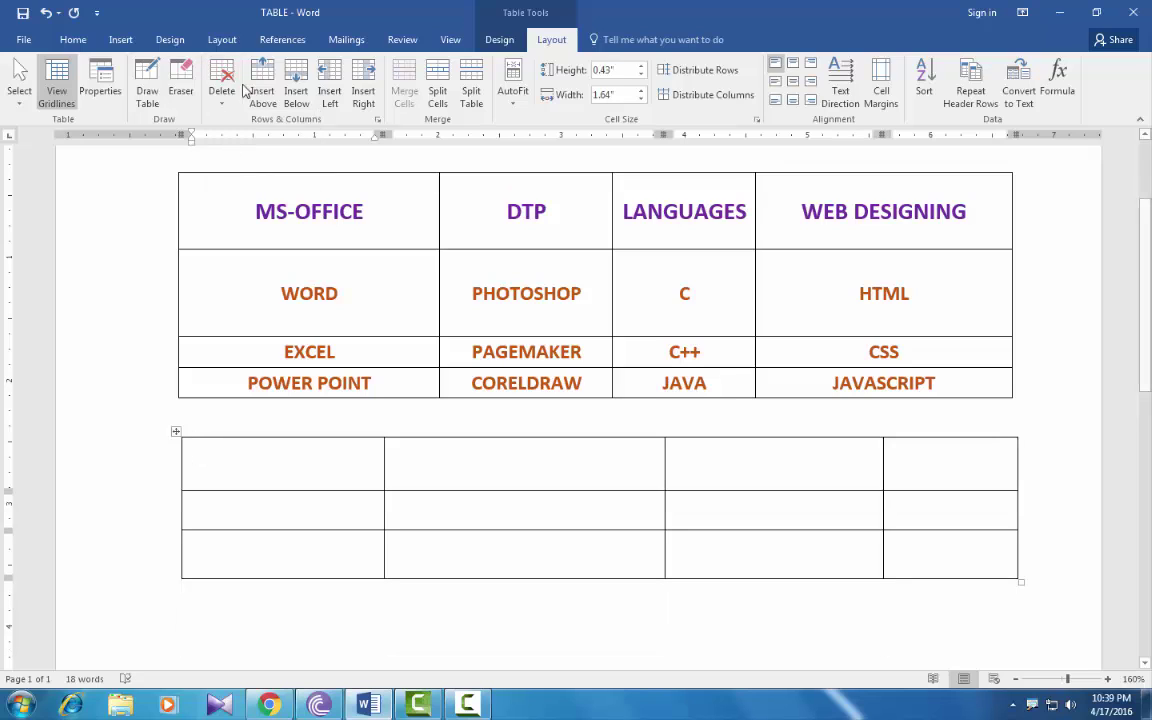
- Delete the lower table's second column, and remove the whole lower table from the document
{"action": "left_click_drag", "start_coordinate": [464, 459], "coordinate": [473, 568]}
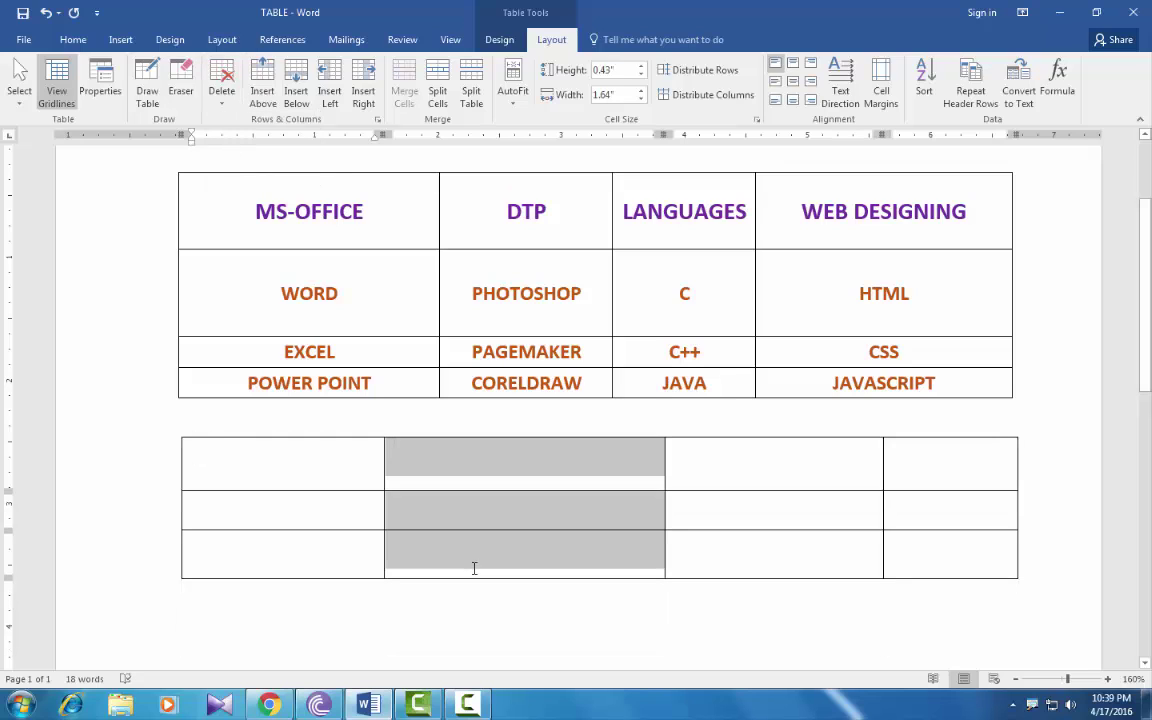
{"action": "left_click", "coordinate": [221, 92]}
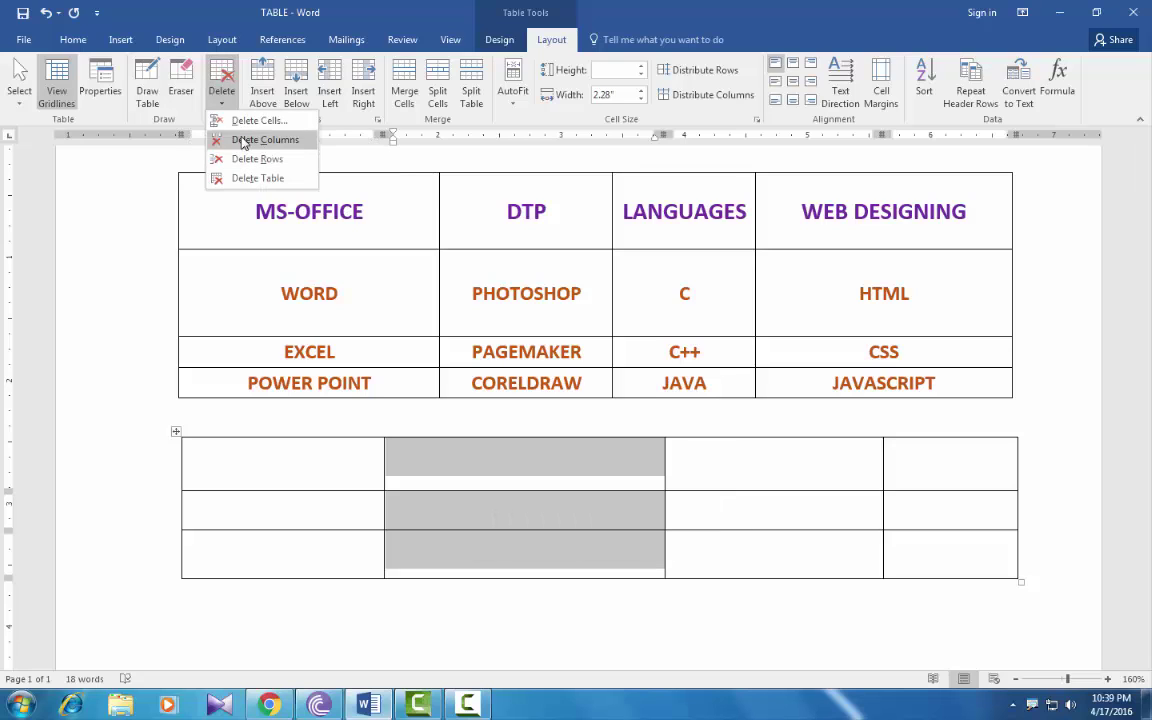
{"action": "left_click", "coordinate": [240, 141]}
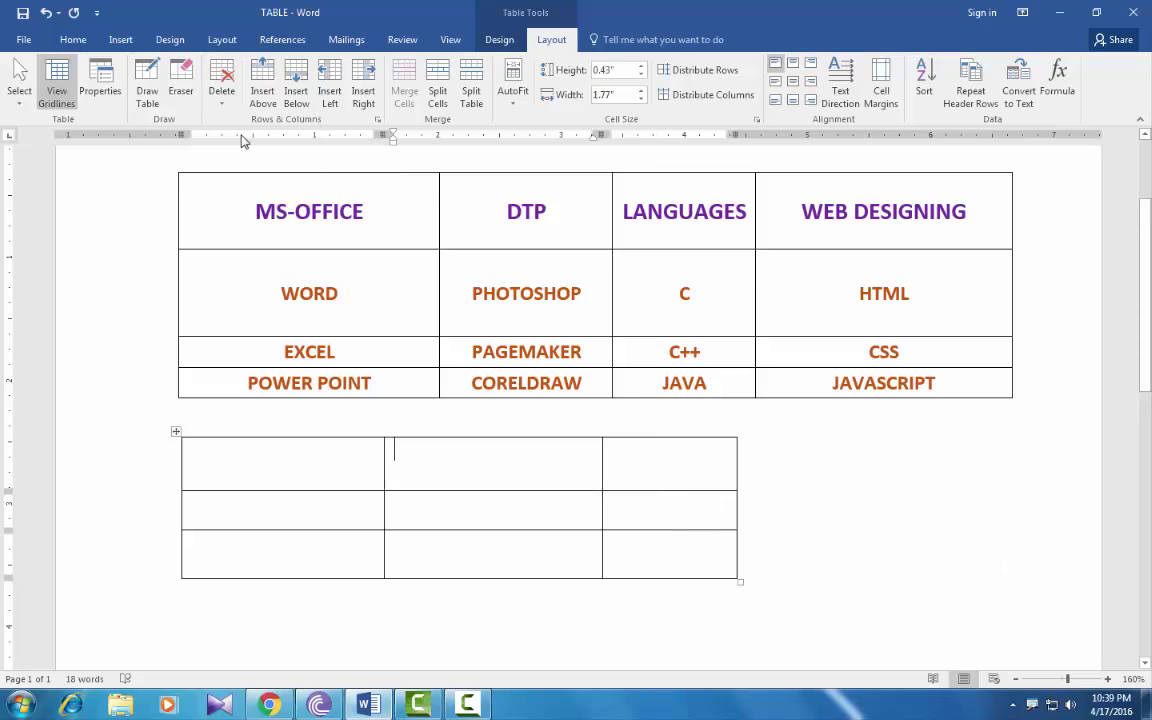
{"action": "left_click", "coordinate": [215, 92]}
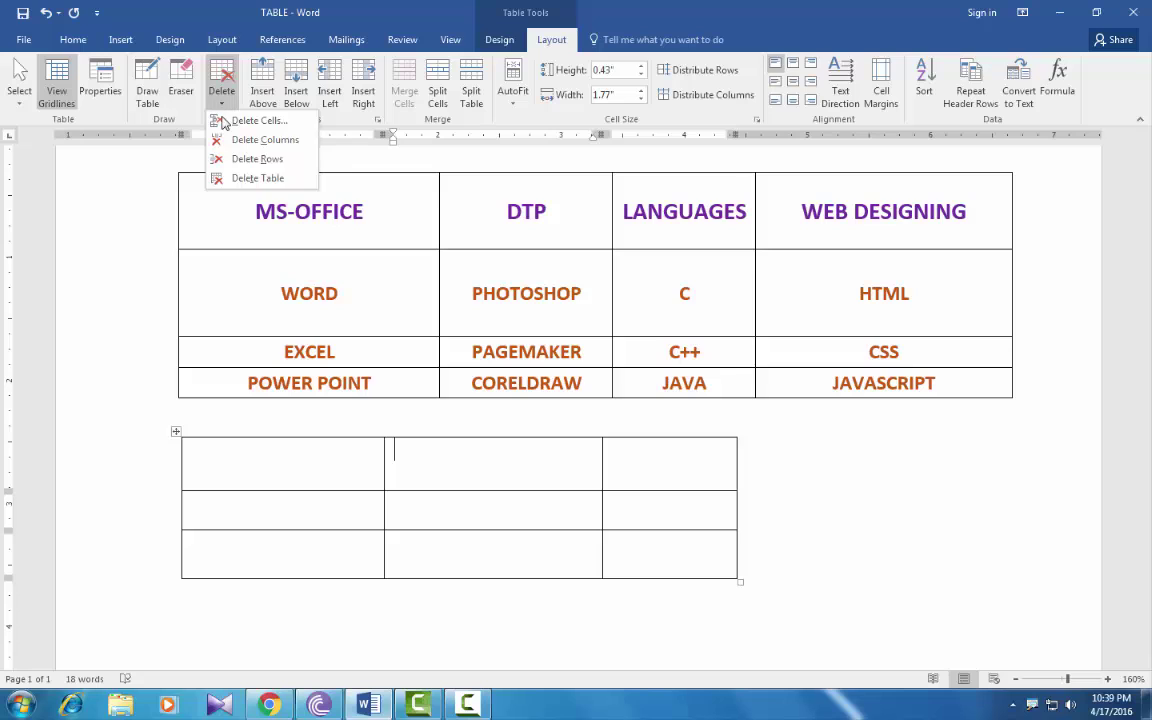
{"action": "left_click", "coordinate": [230, 179]}
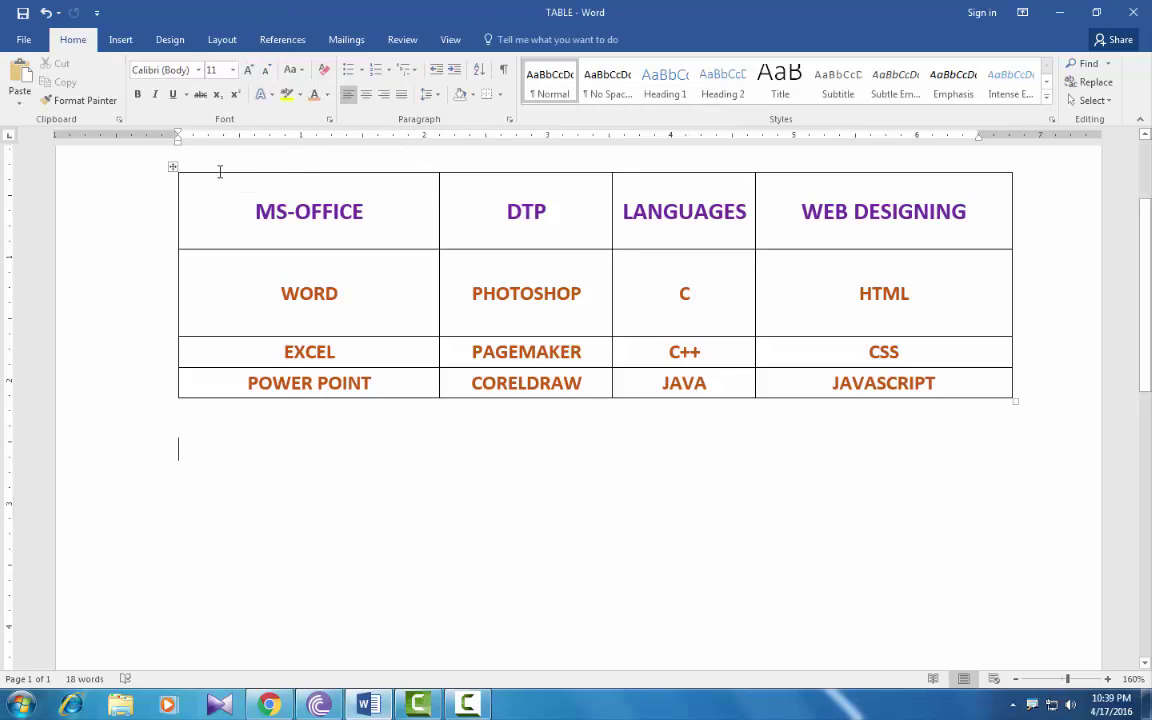
- Insert an empty row above the WORD row, directly below the heading row of the course table
{"action": "left_click", "coordinate": [218, 212]}
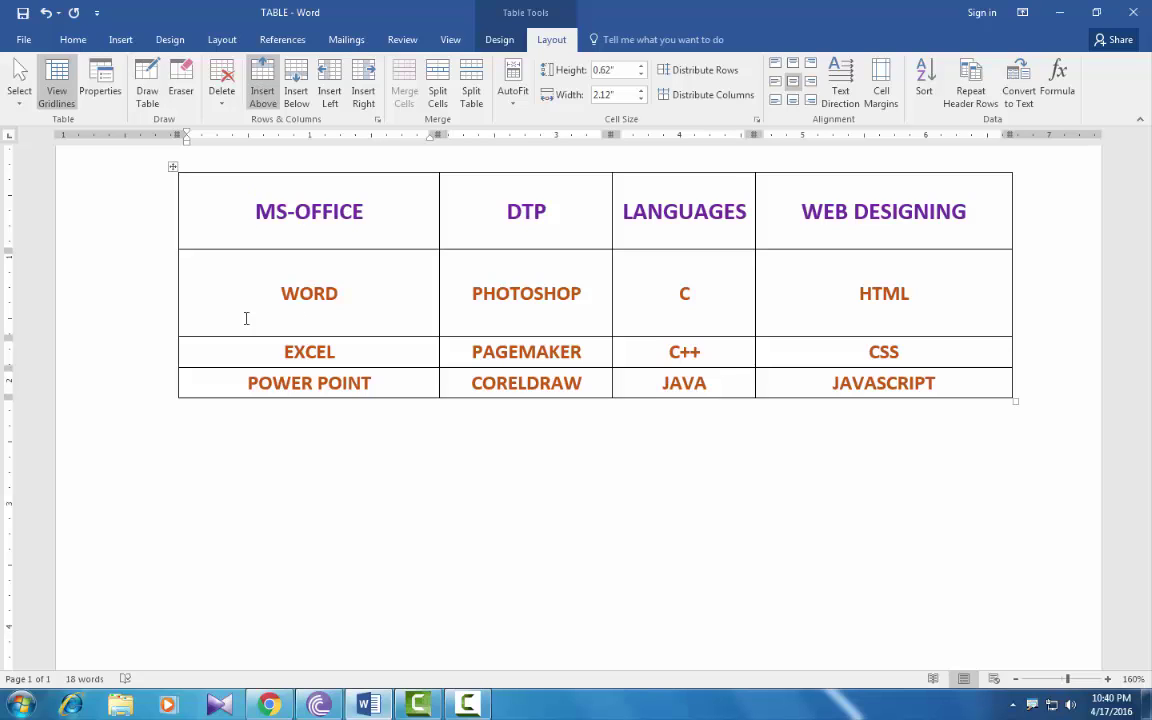
{"action": "left_click_drag", "start_coordinate": [237, 293], "coordinate": [962, 311]}
{"action": "left_click", "coordinate": [950, 307]}
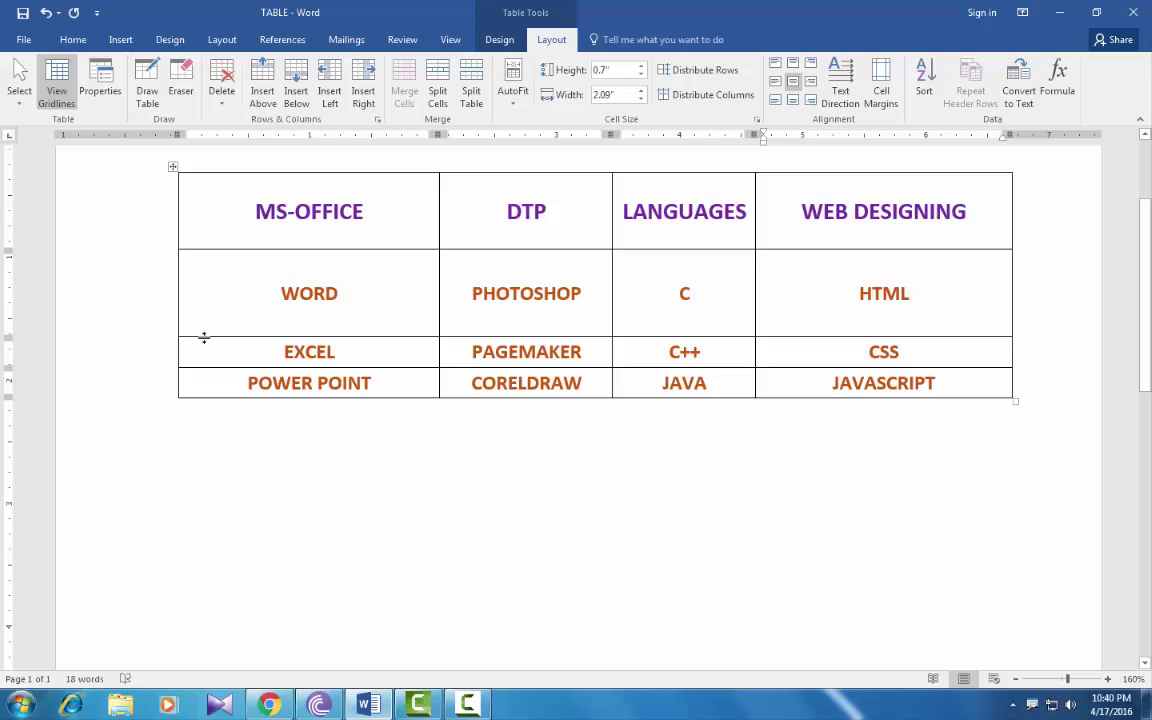
{"action": "left_click_drag", "start_coordinate": [263, 288], "coordinate": [948, 302]}
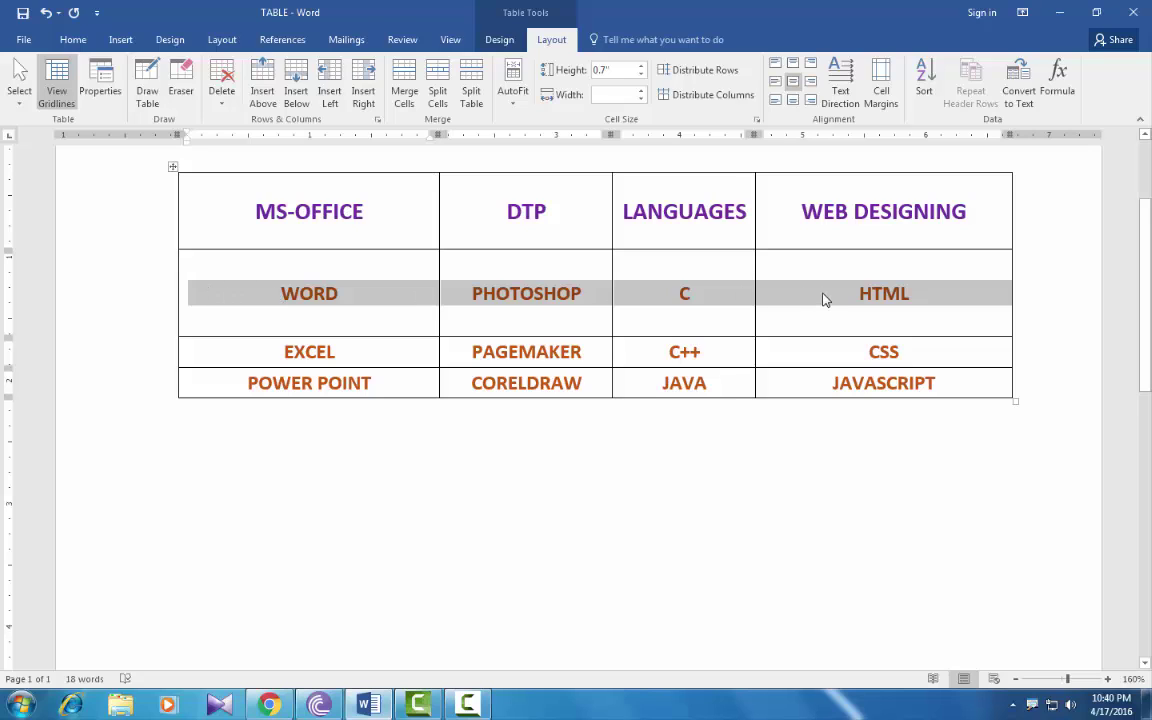
{"action": "left_click", "coordinate": [263, 87]}
{"action": "left_click", "coordinate": [340, 284]}
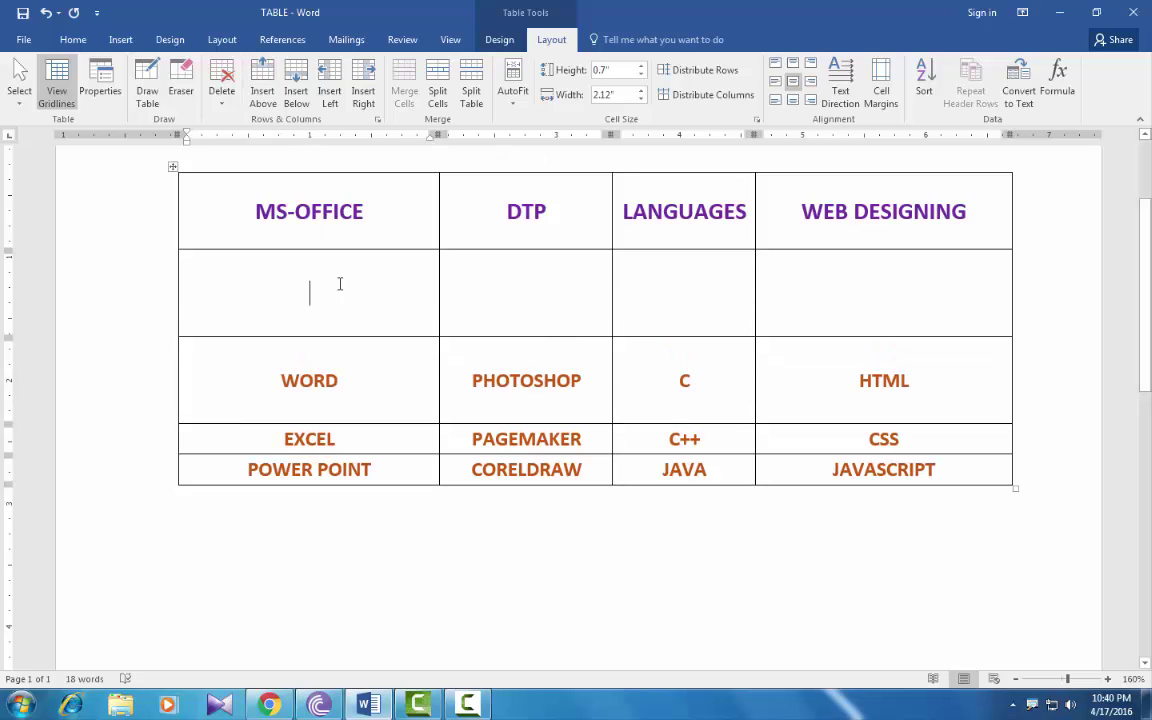
{"action": "left_click_drag", "start_coordinate": [340, 284], "coordinate": [861, 301]}
{"action": "left_click", "coordinate": [864, 296]}
- Insert an empty row below the WORD row, between it and the EXCEL row
{"action": "left_click_drag", "start_coordinate": [297, 348], "coordinate": [923, 393]}
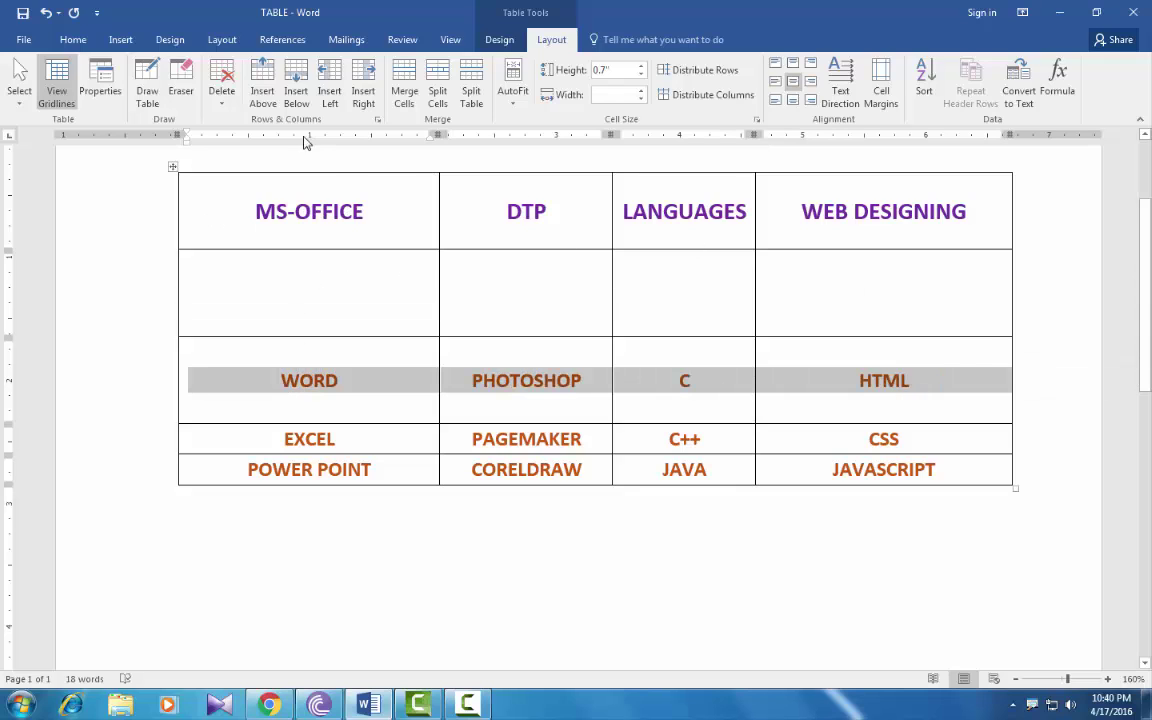
{"action": "left_click", "coordinate": [294, 84]}
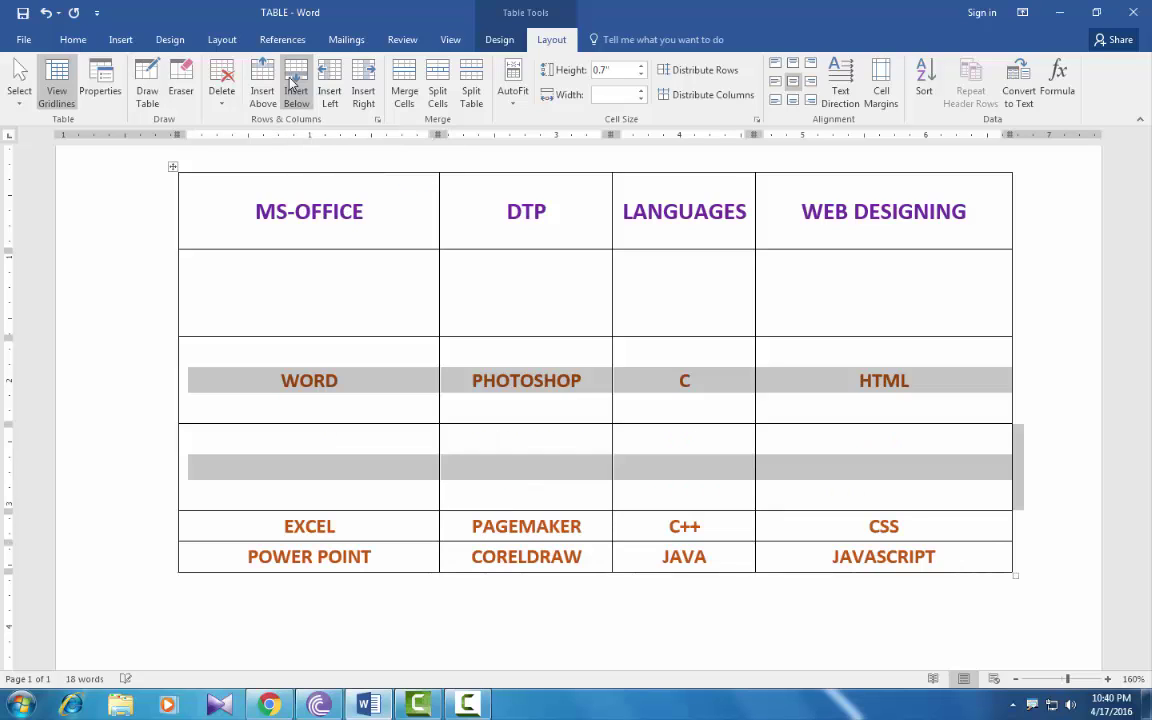
{"action": "left_click", "coordinate": [553, 452]}
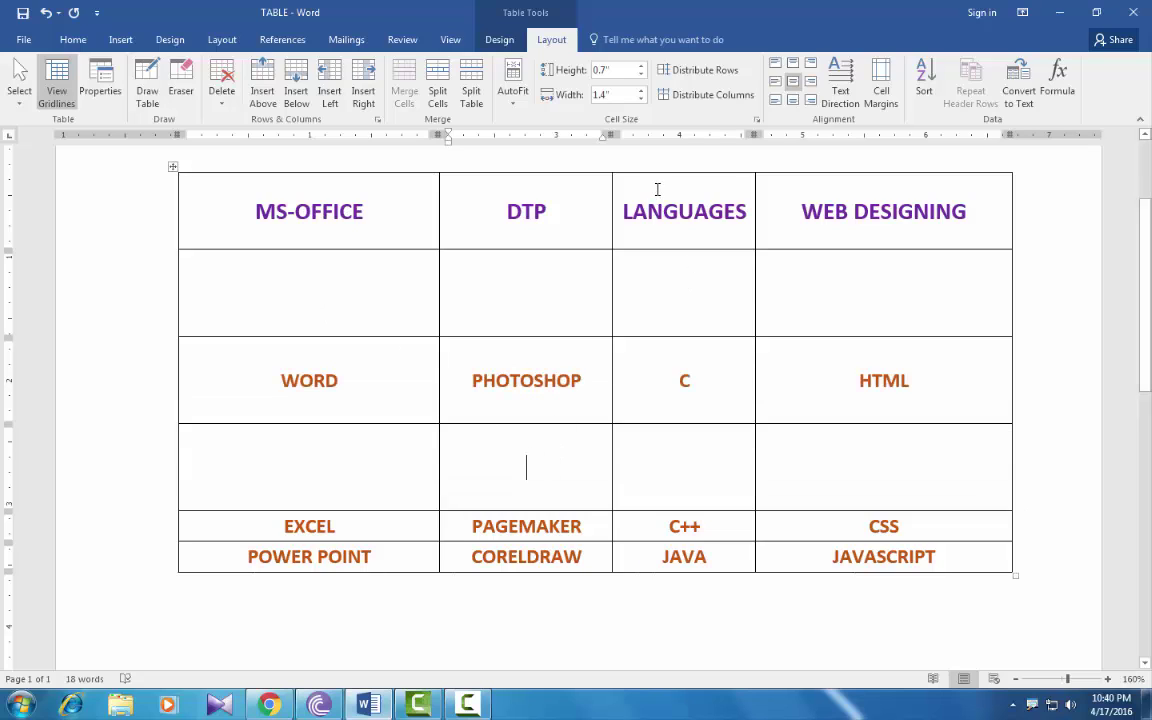
- Insert an empty column to the left of the LANGUAGES column
{"action": "left_click_drag", "start_coordinate": [657, 189], "coordinate": [680, 556]}
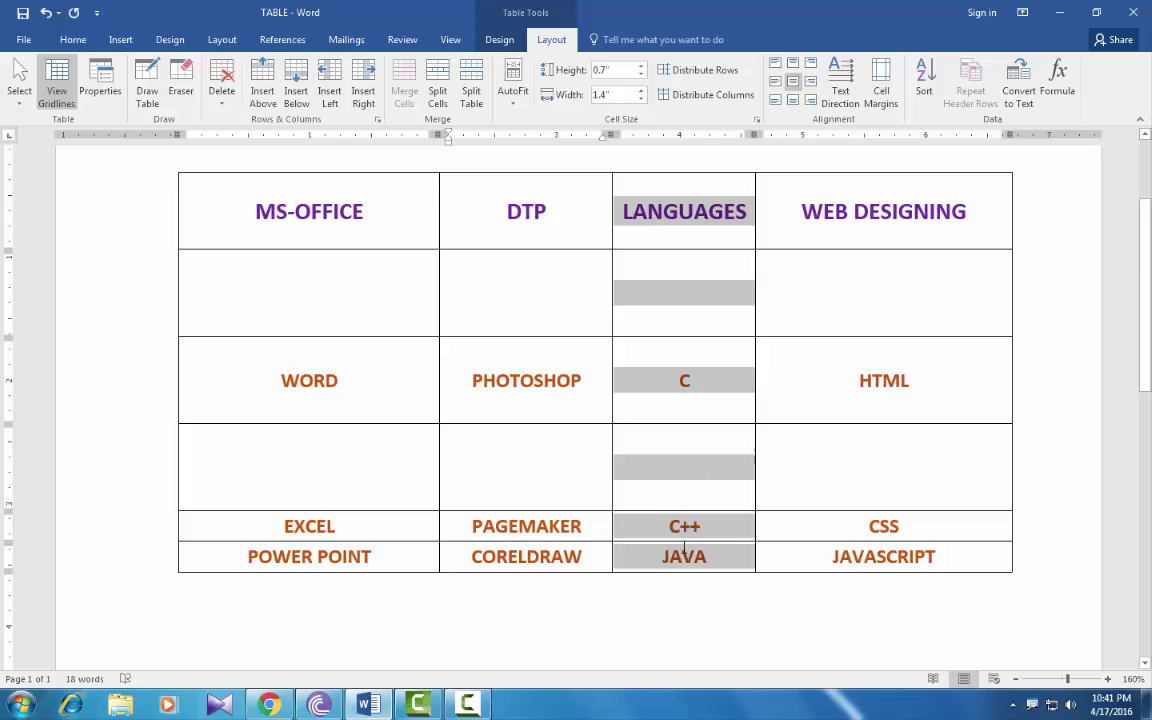
{"action": "left_click", "coordinate": [330, 80]}
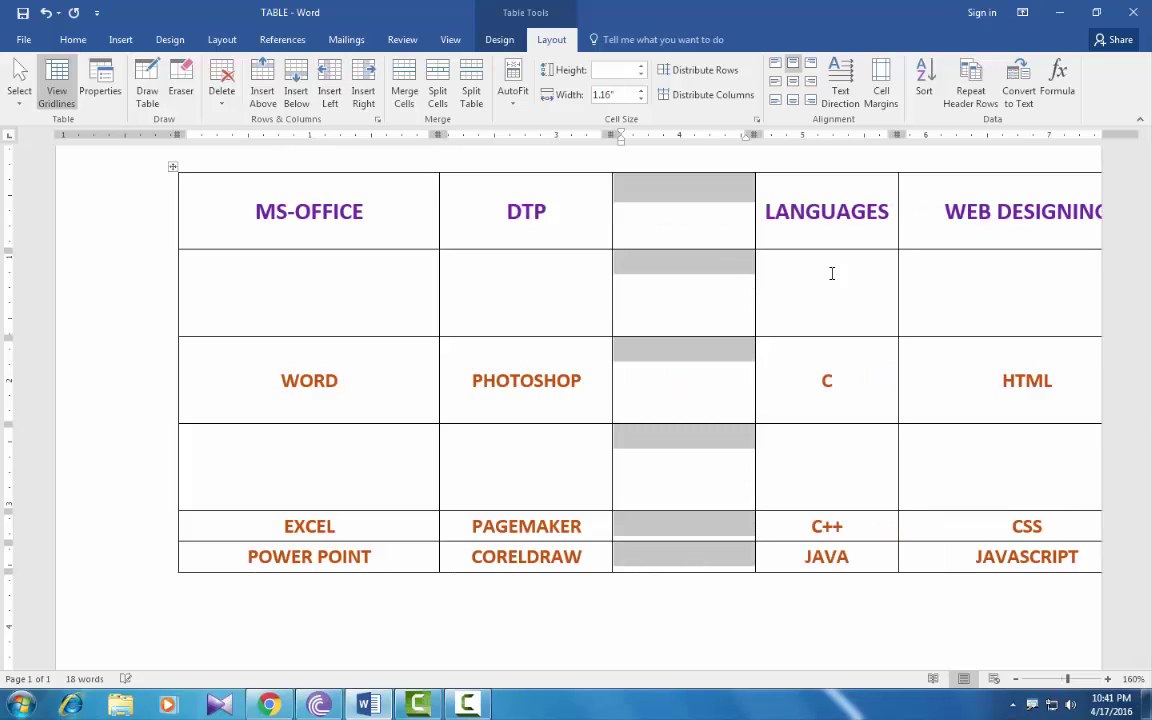
- Delete the empty column between the DTP and LANGUAGES columns
{"action": "left_click_drag", "start_coordinate": [657, 195], "coordinate": [690, 562]}
{"action": "left_click", "coordinate": [221, 92]}
{"action": "left_click", "coordinate": [222, 140]}
- Delete the empty row between the heading row and the WORD row by removing all its cells
{"action": "left_click_drag", "start_coordinate": [326, 290], "coordinate": [951, 290]}
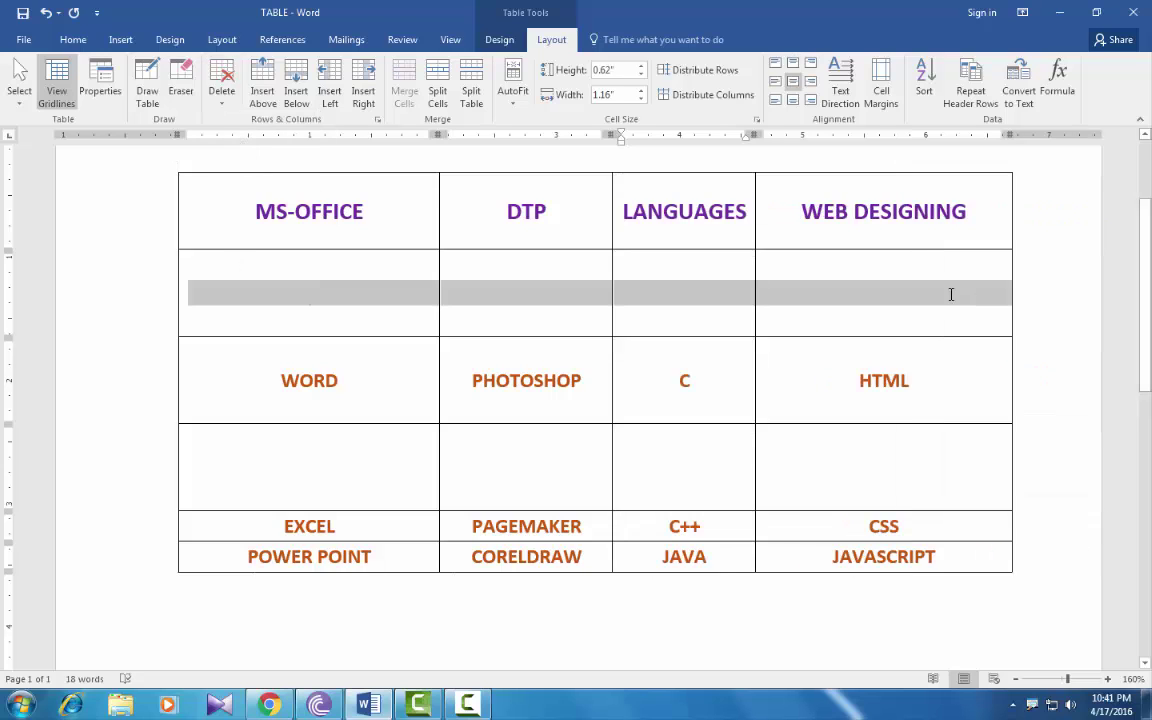
{"action": "left_click", "coordinate": [223, 84]}
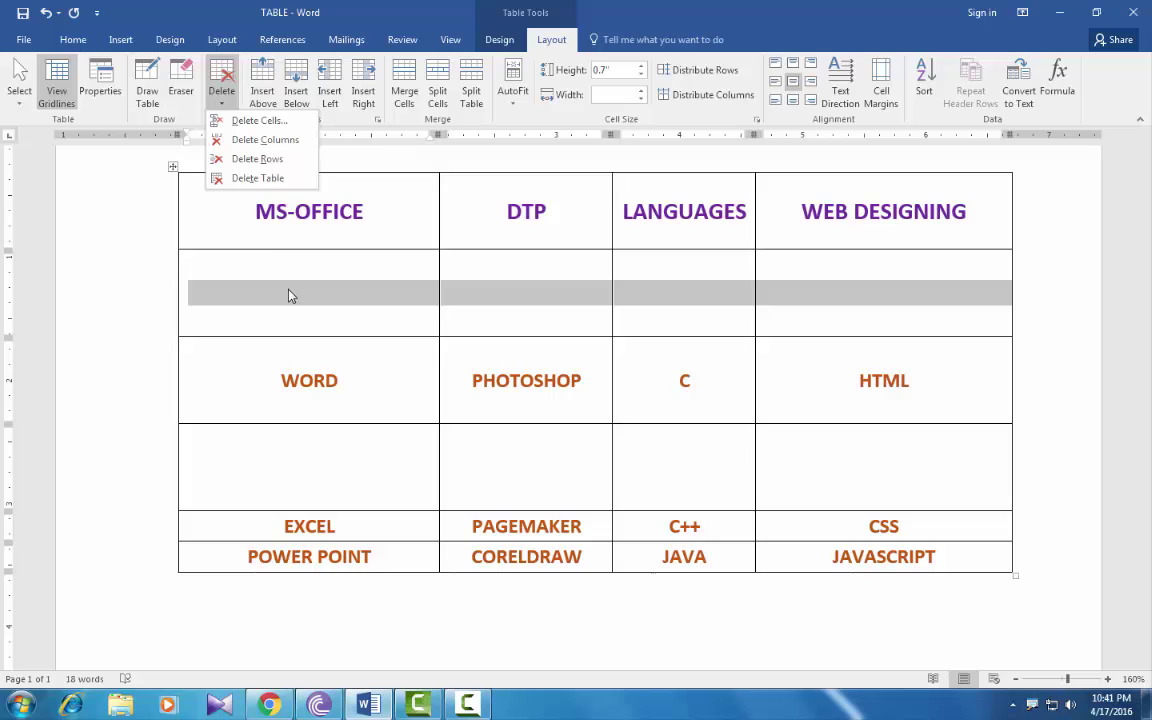
{"action": "left_click", "coordinate": [228, 316]}
{"action": "left_click_drag", "start_coordinate": [228, 316], "coordinate": [812, 306]}
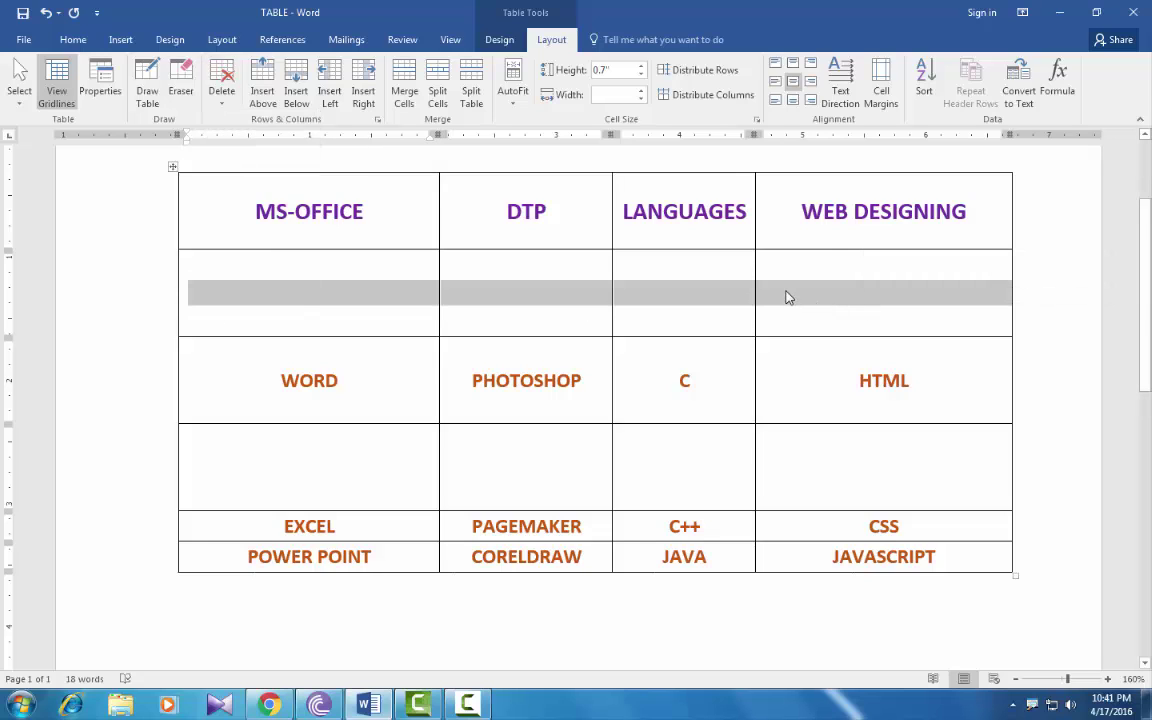
{"action": "right_click", "coordinate": [786, 297]}
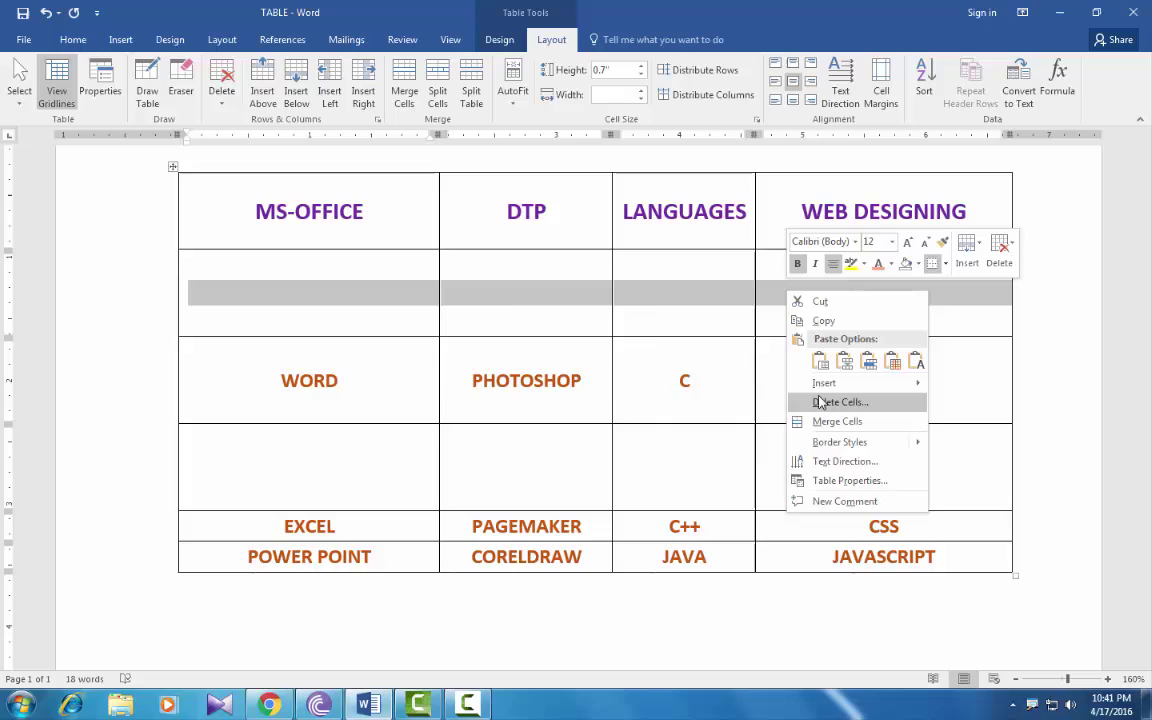
{"action": "left_click", "coordinate": [830, 413]}
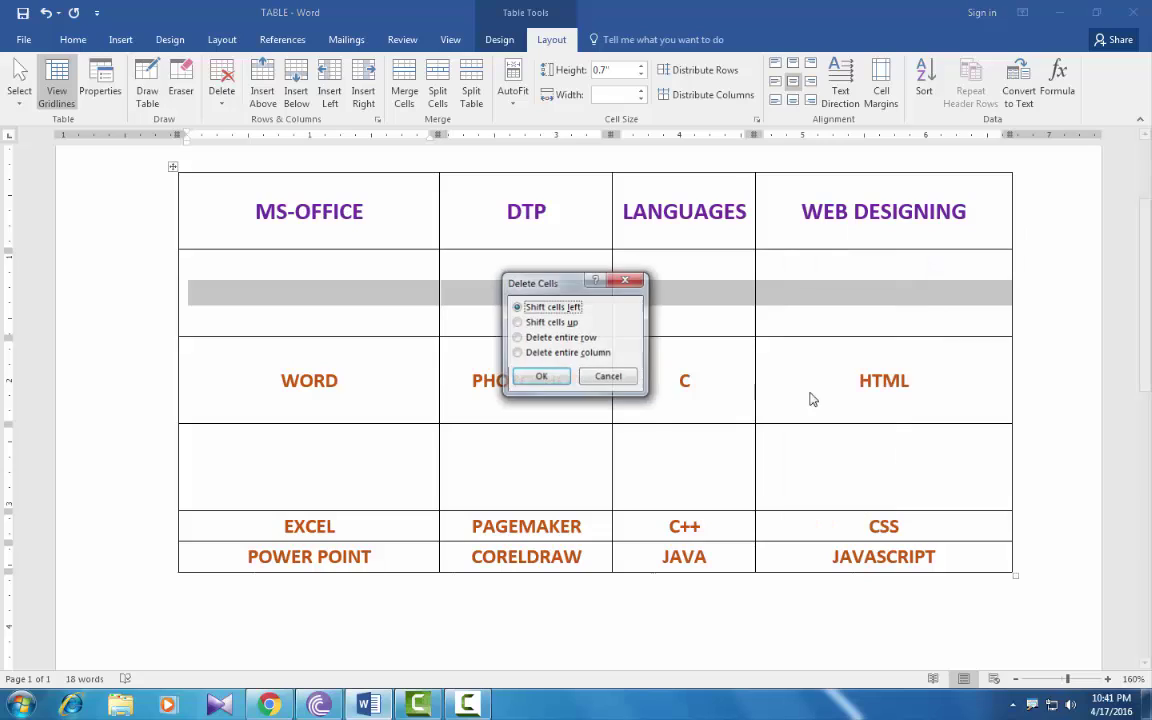
{"action": "left_click", "coordinate": [538, 376]}
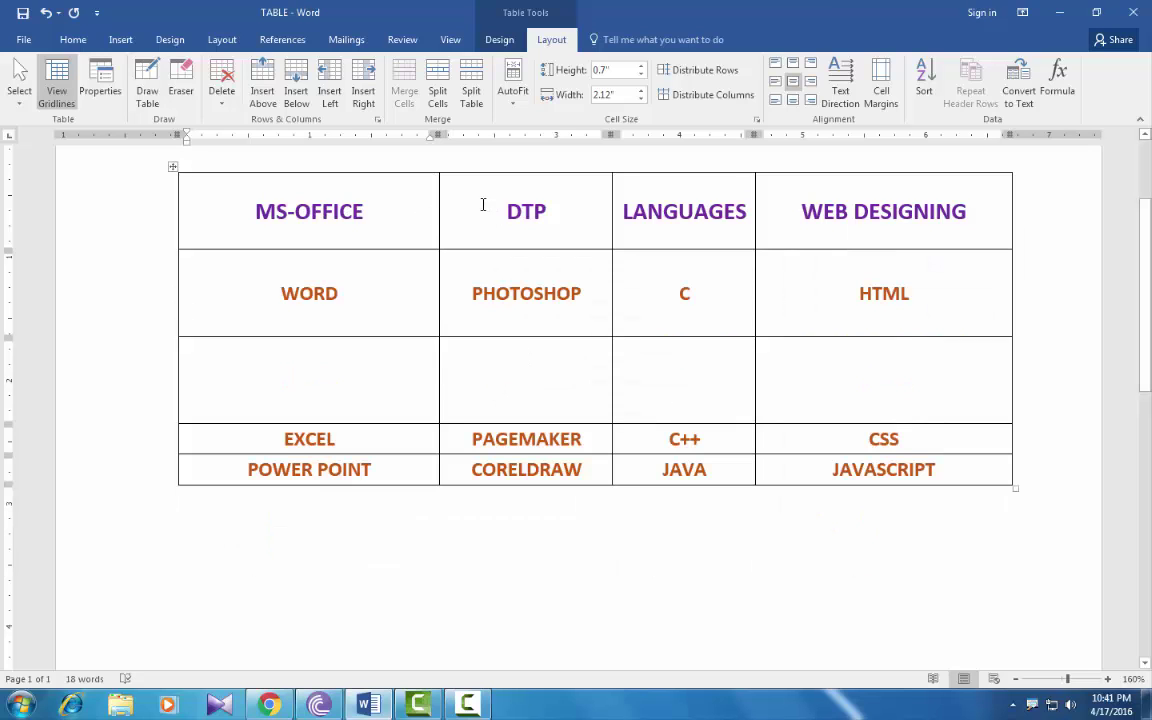
- Try inserting rows above with the whole DTP column selected, and undo the insertion
{"action": "left_click_drag", "start_coordinate": [483, 200], "coordinate": [514, 470]}
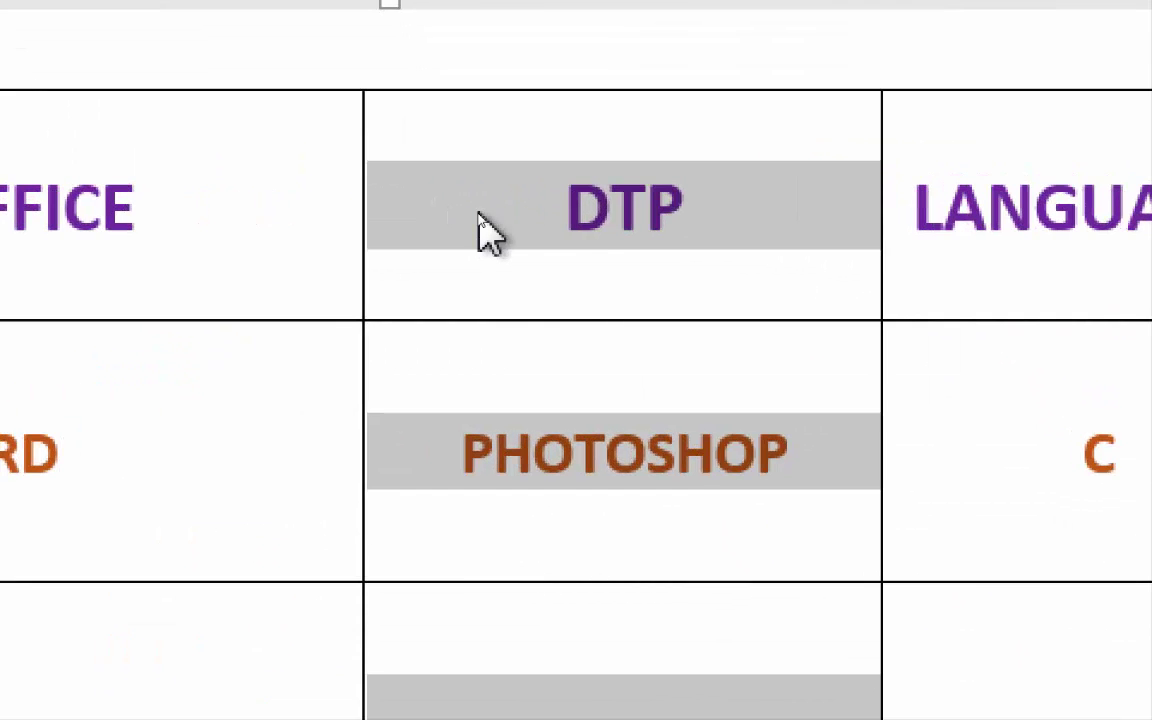
{"action": "right_click", "coordinate": [479, 220]}
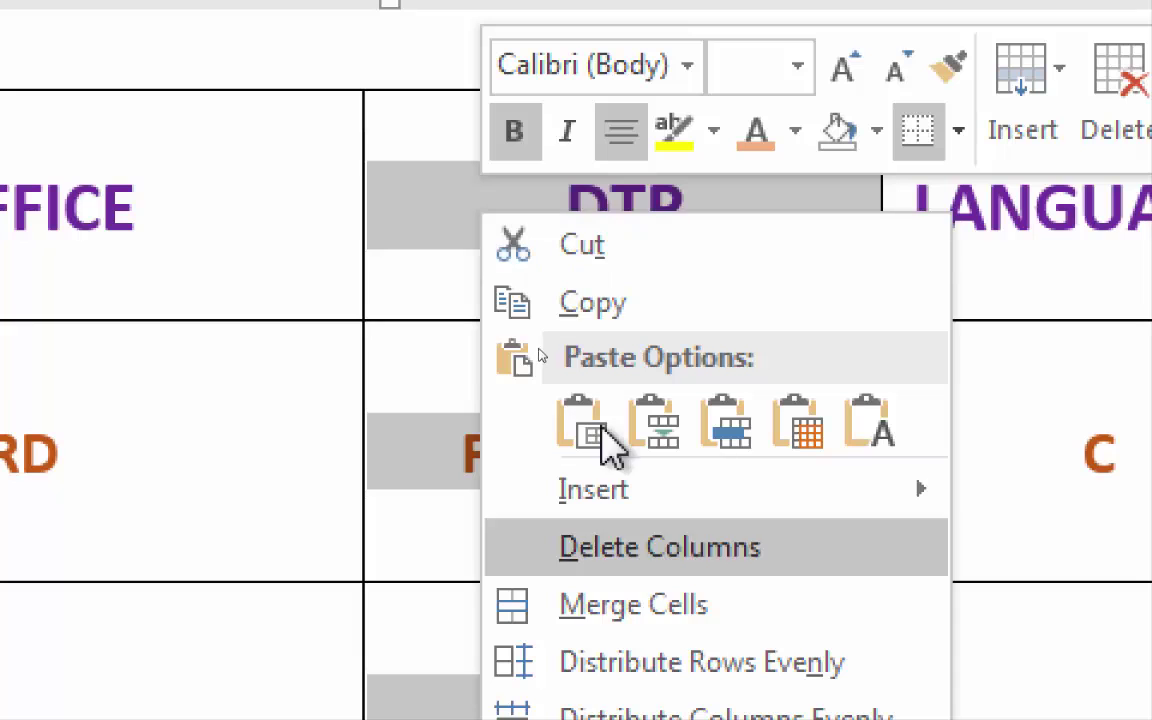
{"action": "mouse_move", "coordinate": [812, 492]}
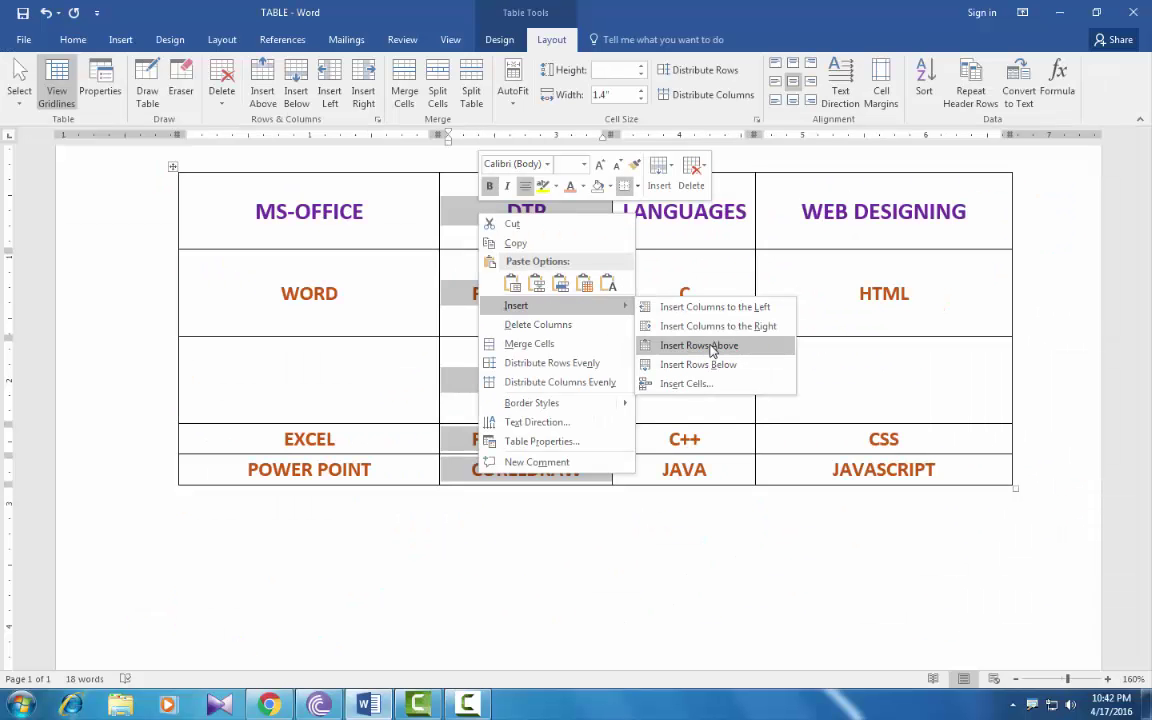
{"action": "left_click", "coordinate": [712, 350]}
{"action": "key", "text": "ctrl+z"}
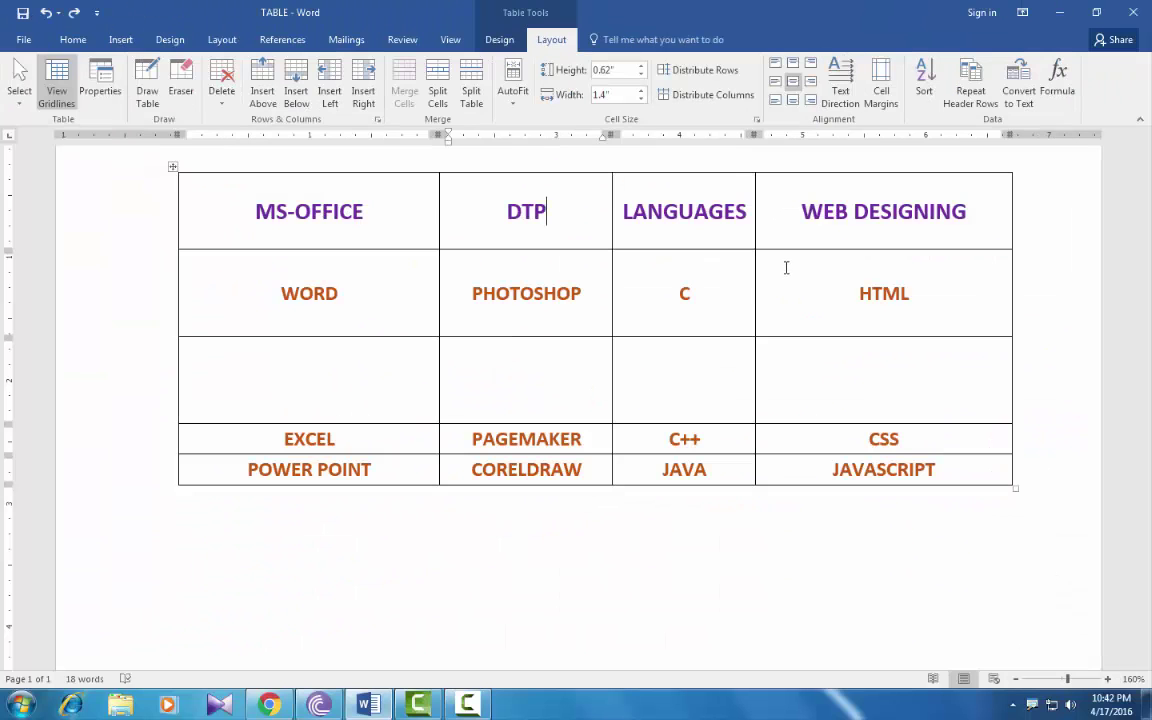
- Cycle the text direction of the HTML cell through its vertical orientations and back to horizontal
{"action": "left_click_drag", "start_coordinate": [876, 500], "coordinate": [1080, 494]}
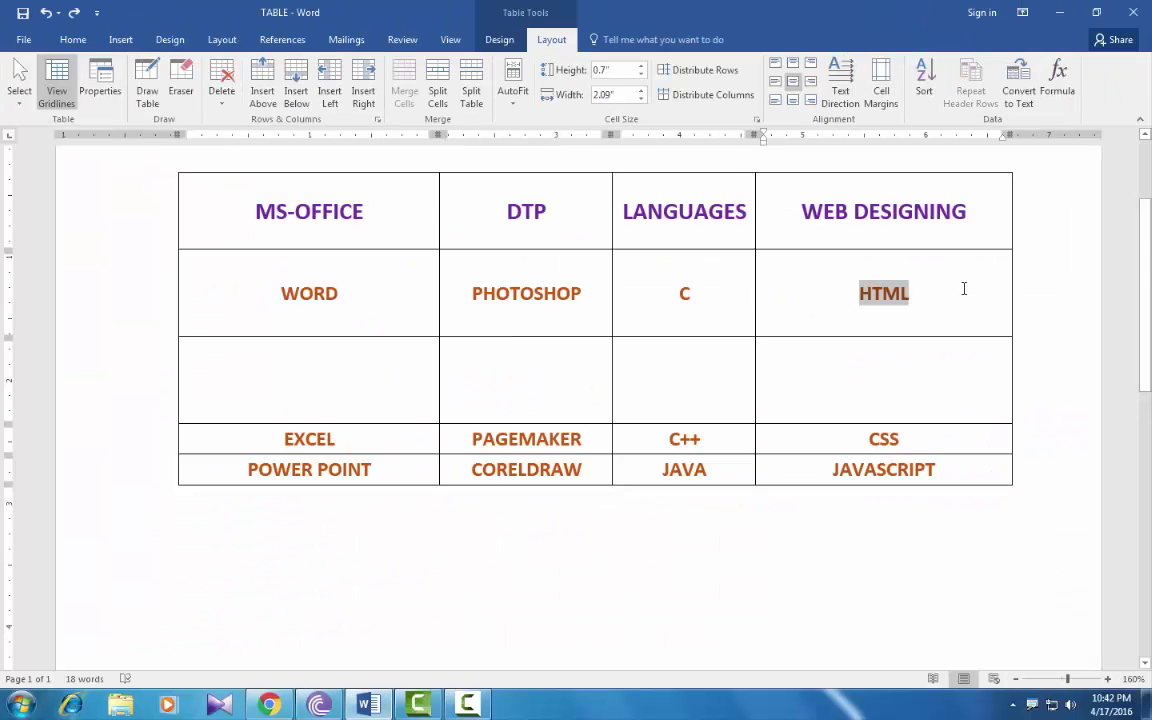
{"action": "left_click", "coordinate": [846, 72]}
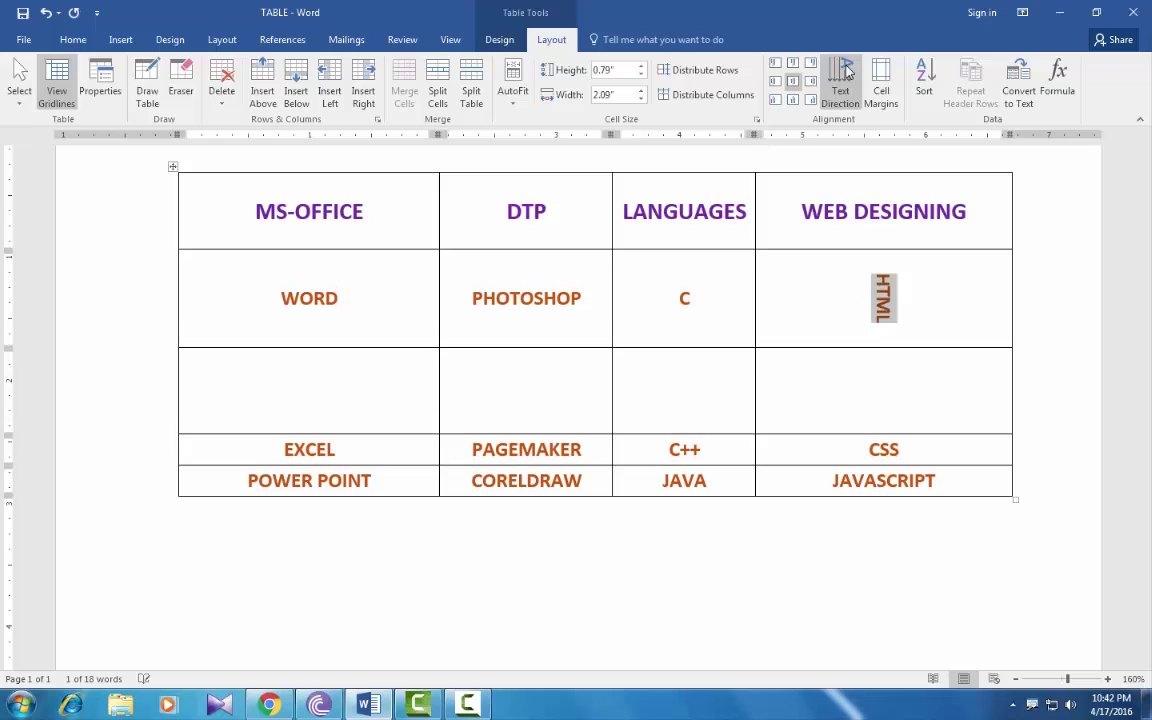
{"action": "left_click", "coordinate": [846, 72]}
{"action": "left_click", "coordinate": [846, 72]}
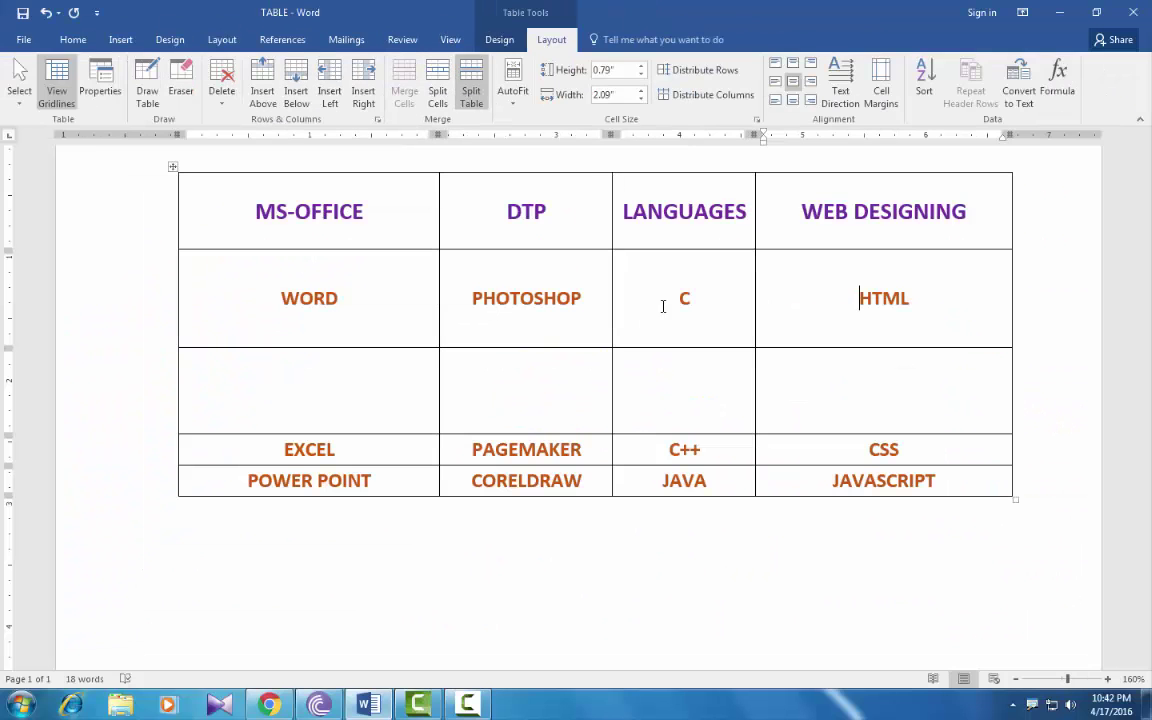
- Split the empty cell between C and C++ into two columns and two rows
{"action": "left_click", "coordinate": [746, 524]}
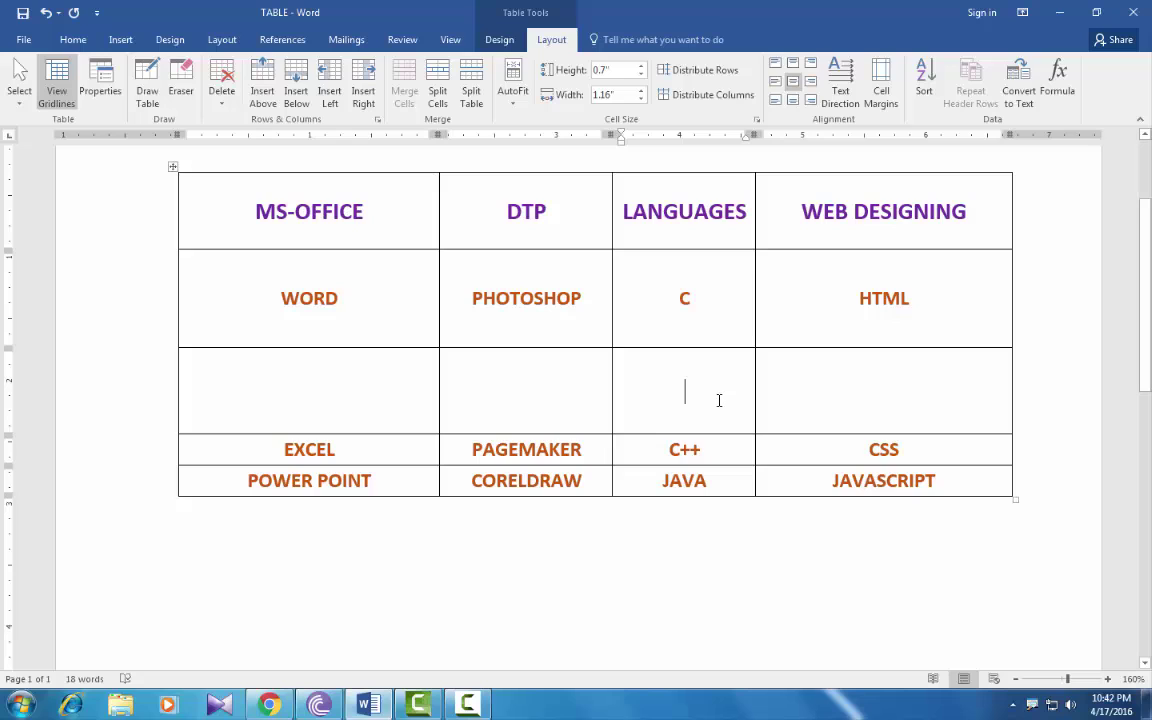
{"action": "left_click", "coordinate": [437, 85]}
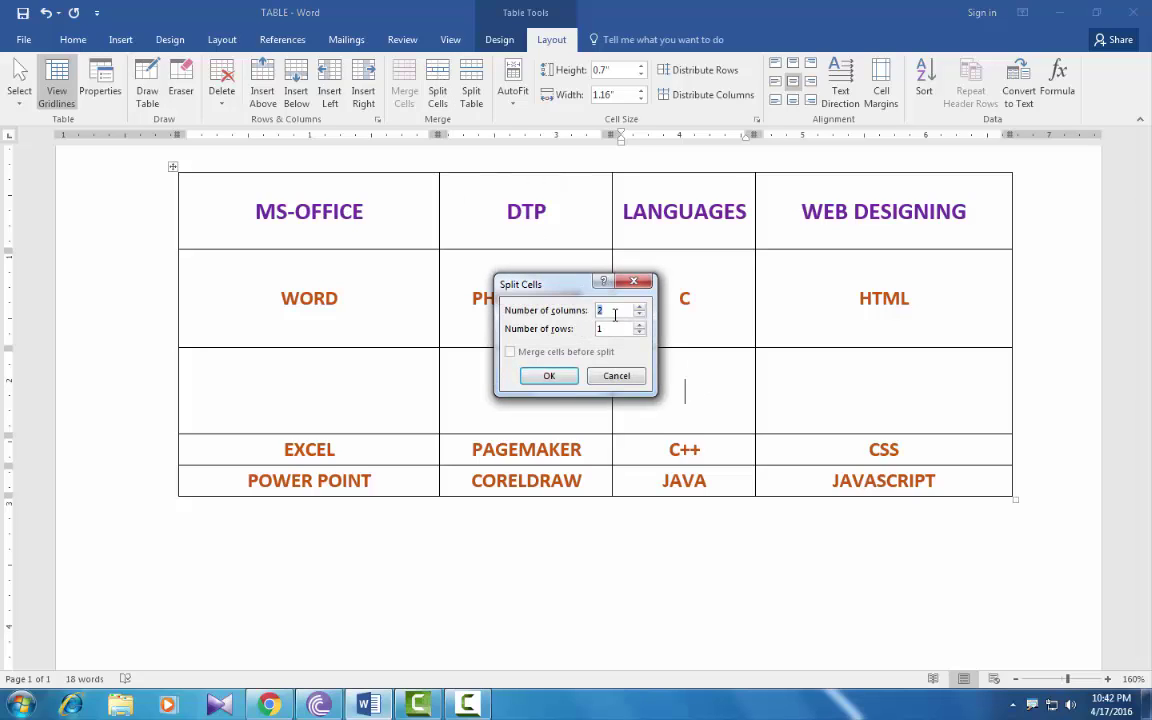
{"action": "key", "text": "Tab"}
{"action": "left_click", "coordinate": [550, 377]}
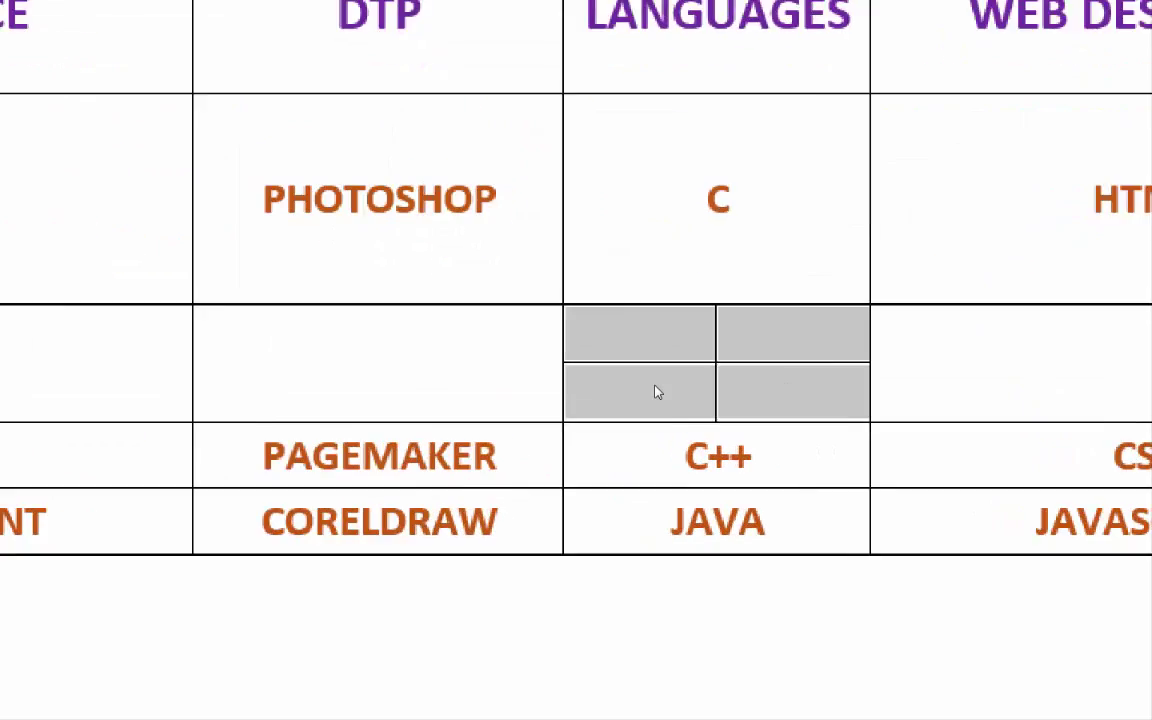
{"action": "left_click", "coordinate": [655, 392]}
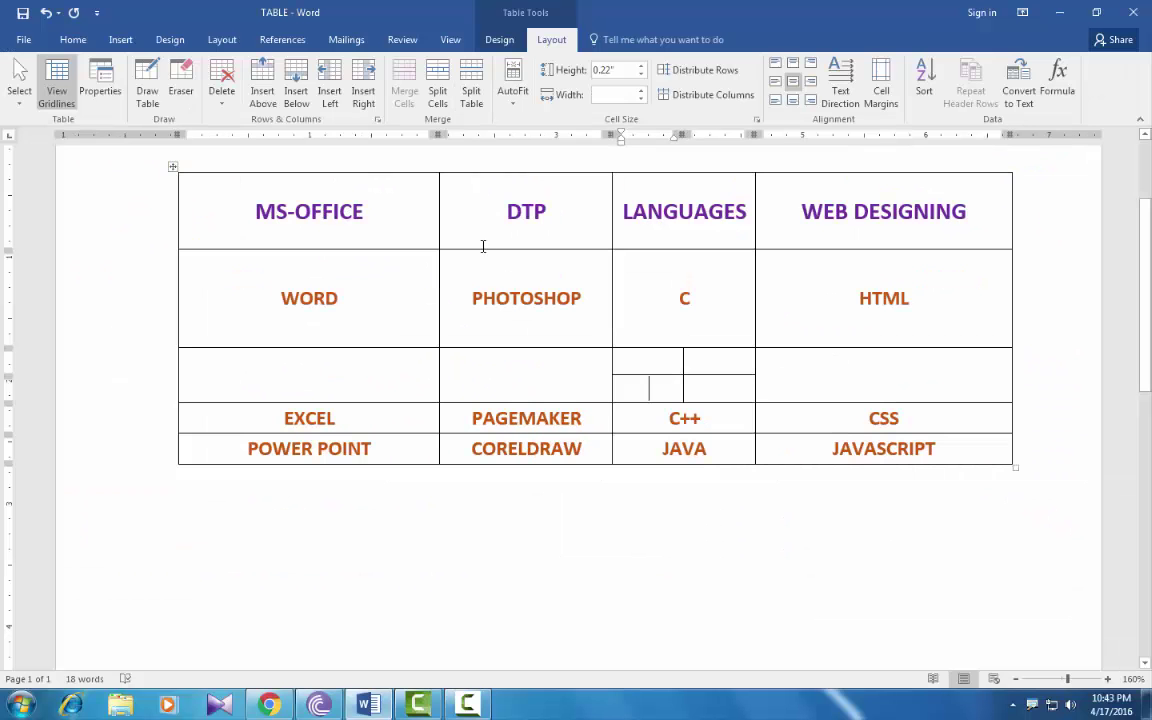
- Split the PHOTOSHOP cell into two columns and one row
{"action": "left_click_drag", "start_coordinate": [470, 297], "coordinate": [586, 319]}
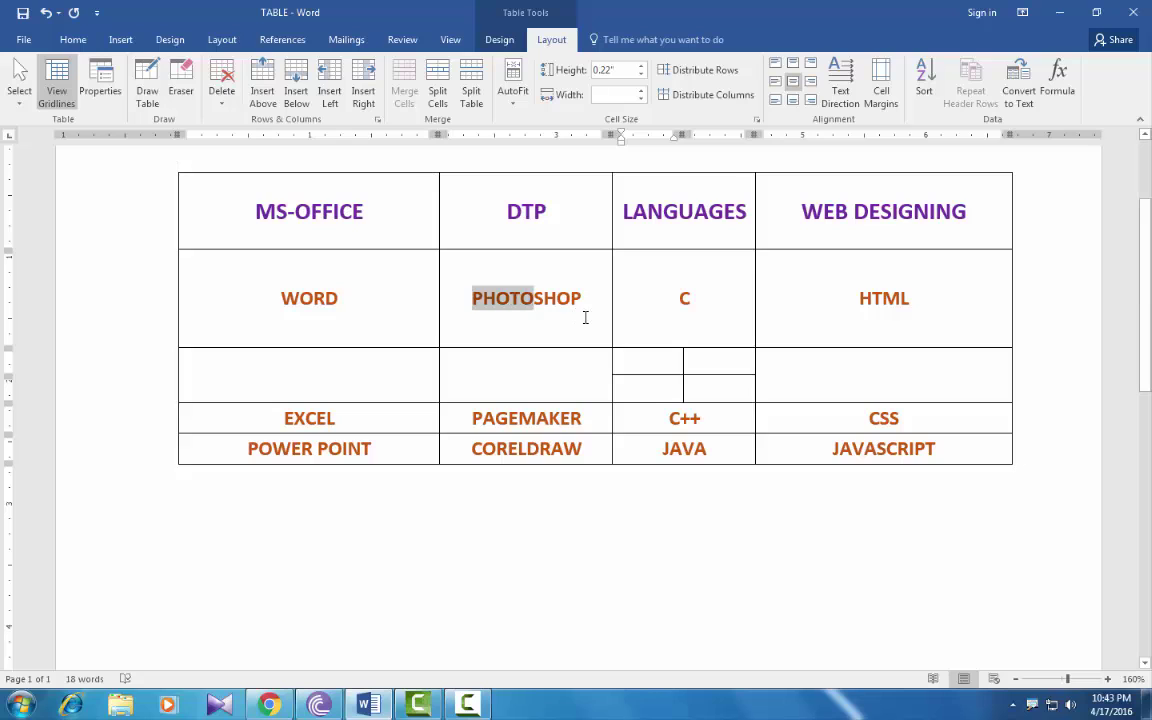
{"action": "left_click", "coordinate": [439, 86]}
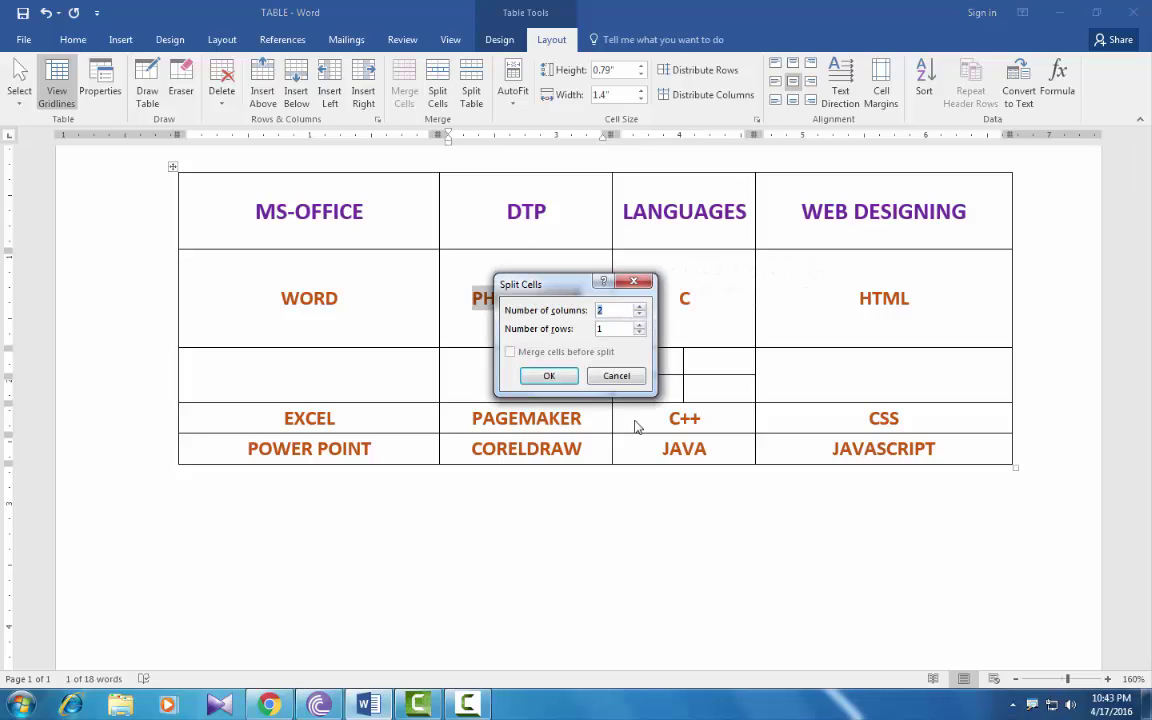
{"action": "left_click", "coordinate": [550, 380]}
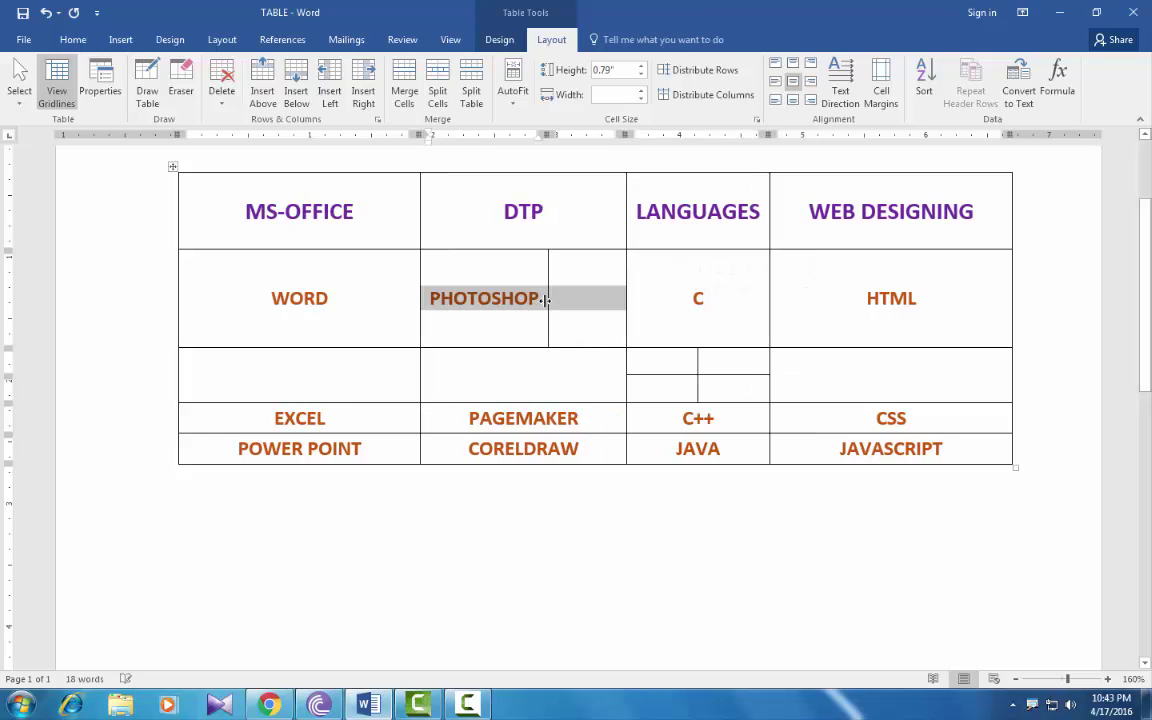
{"action": "left_click", "coordinate": [542, 298]}
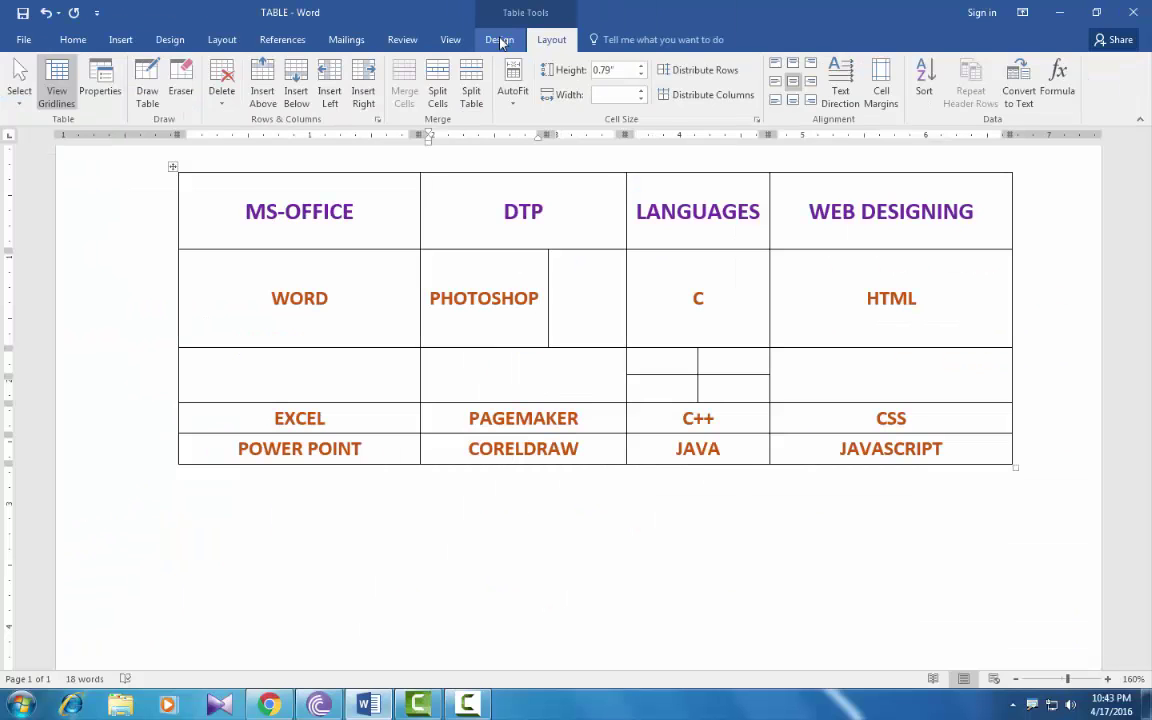
- Apply the orange grid table style with solid header to the course table, and switch it to the yellow variant
{"action": "left_click", "coordinate": [501, 42]}
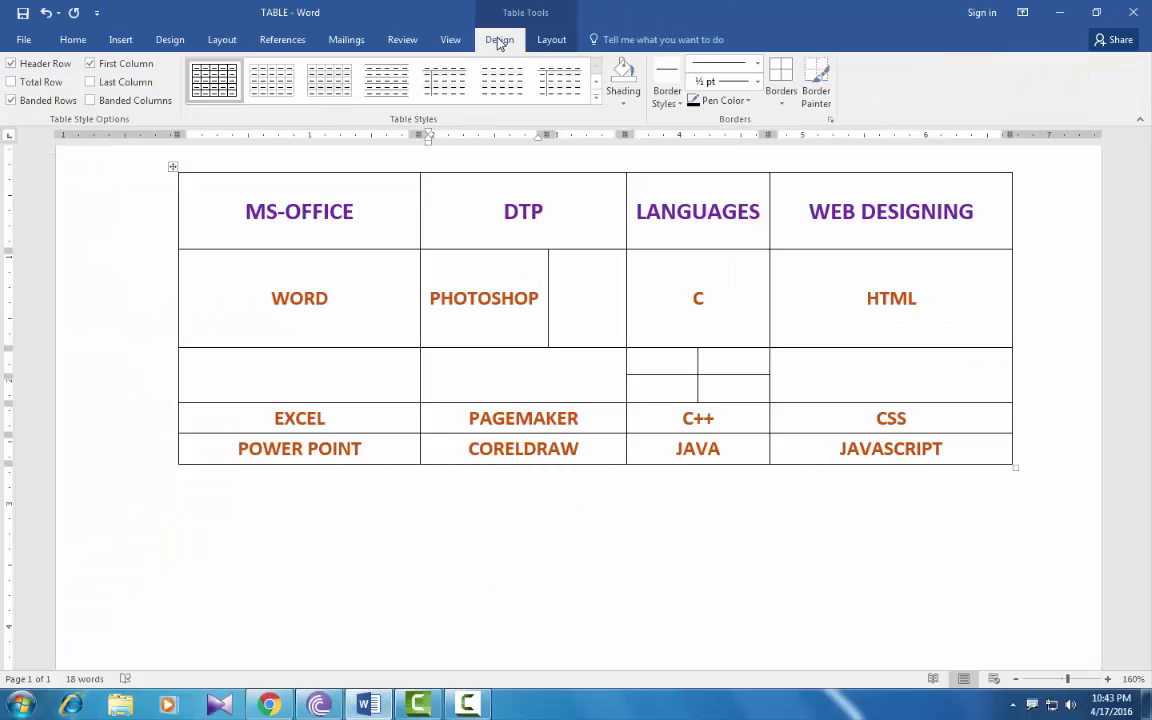
{"action": "left_click", "coordinate": [337, 232]}
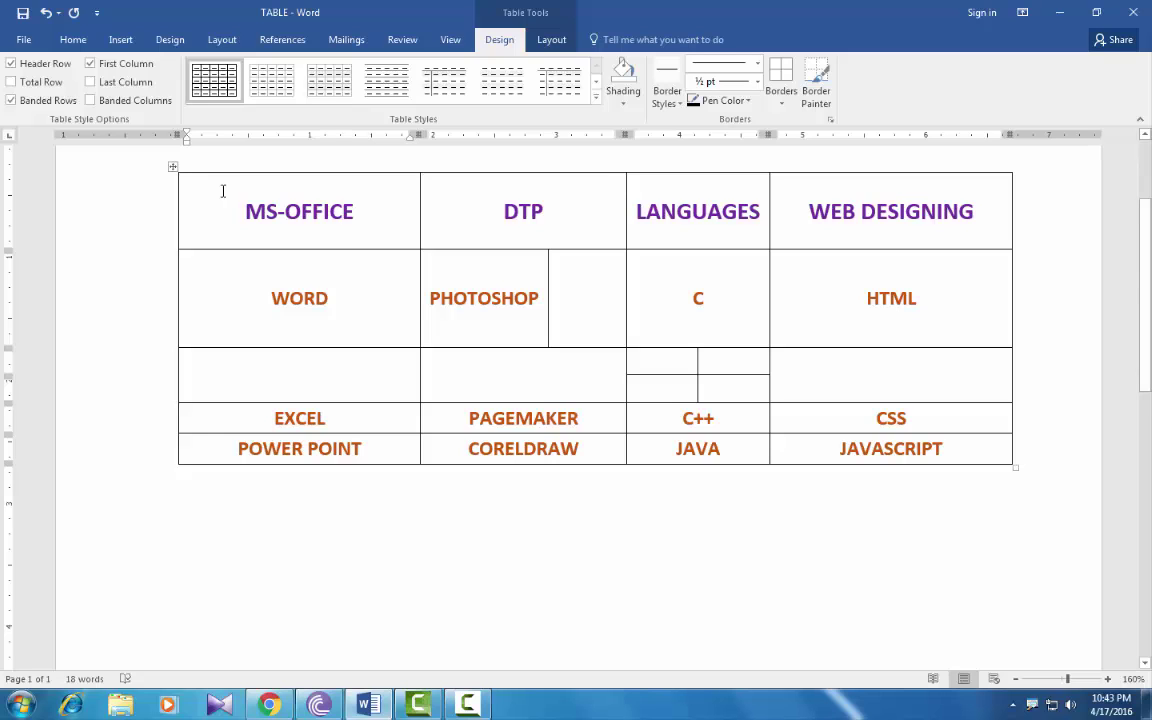
{"action": "left_click", "coordinate": [172, 168]}
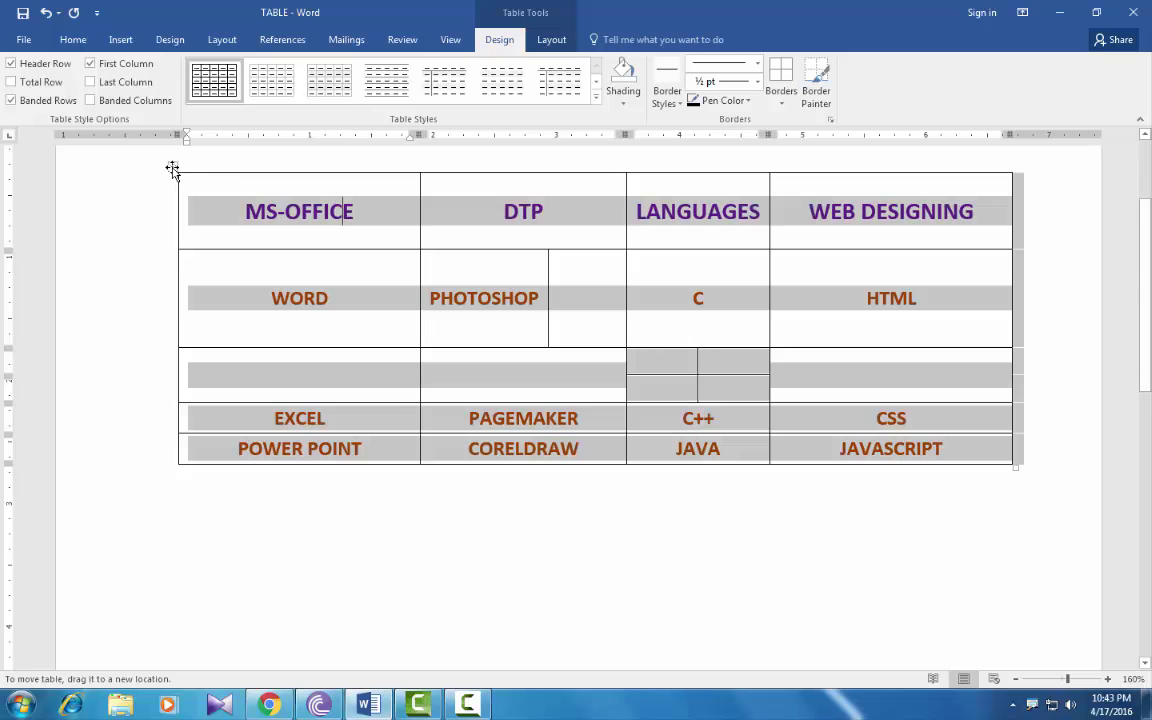
{"action": "left_click", "coordinate": [232, 224]}
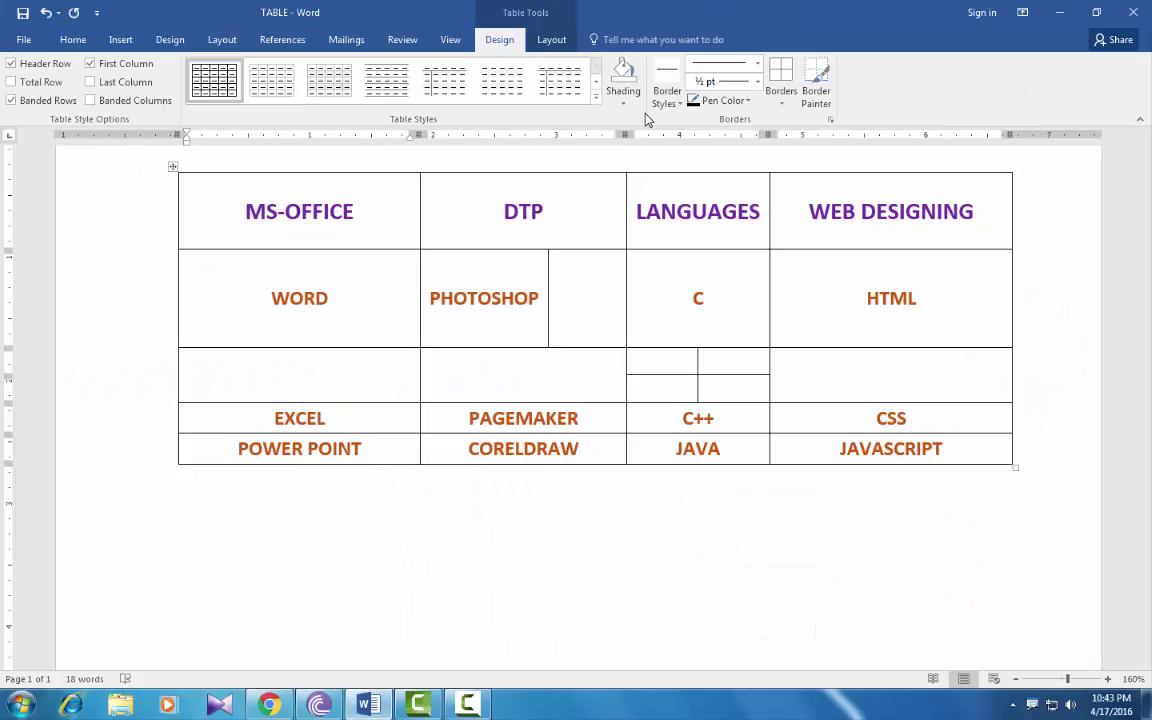
{"action": "left_click", "coordinate": [596, 101]}
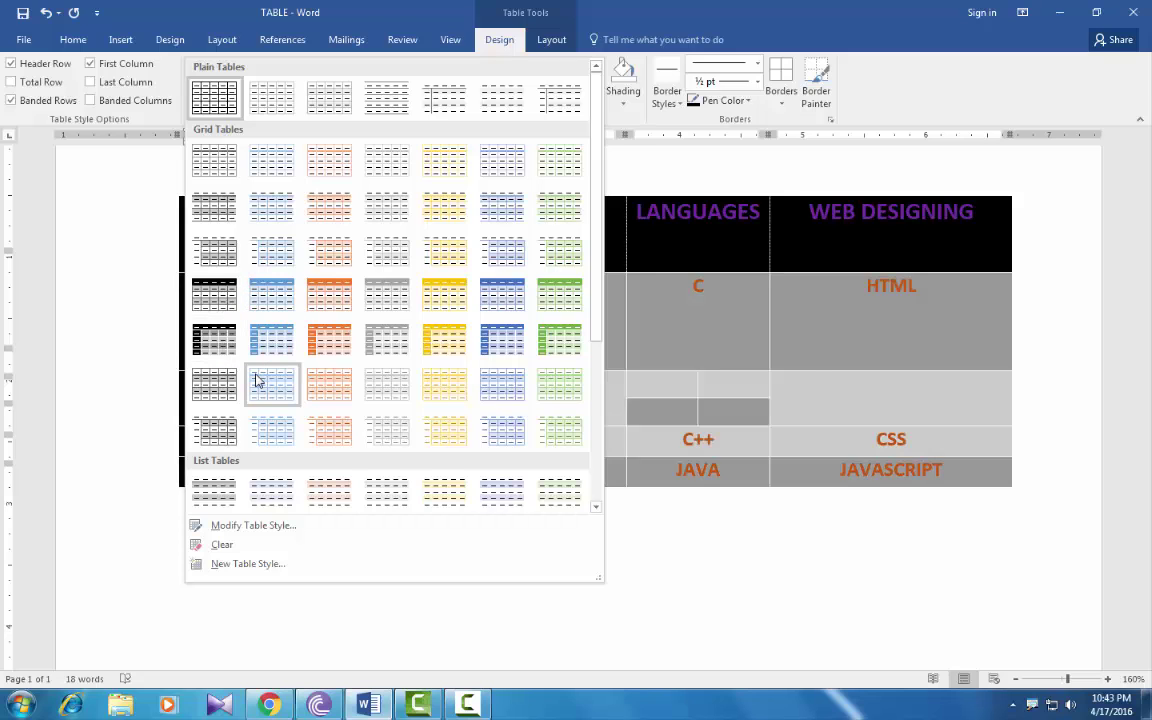
{"action": "left_click", "coordinate": [316, 305]}
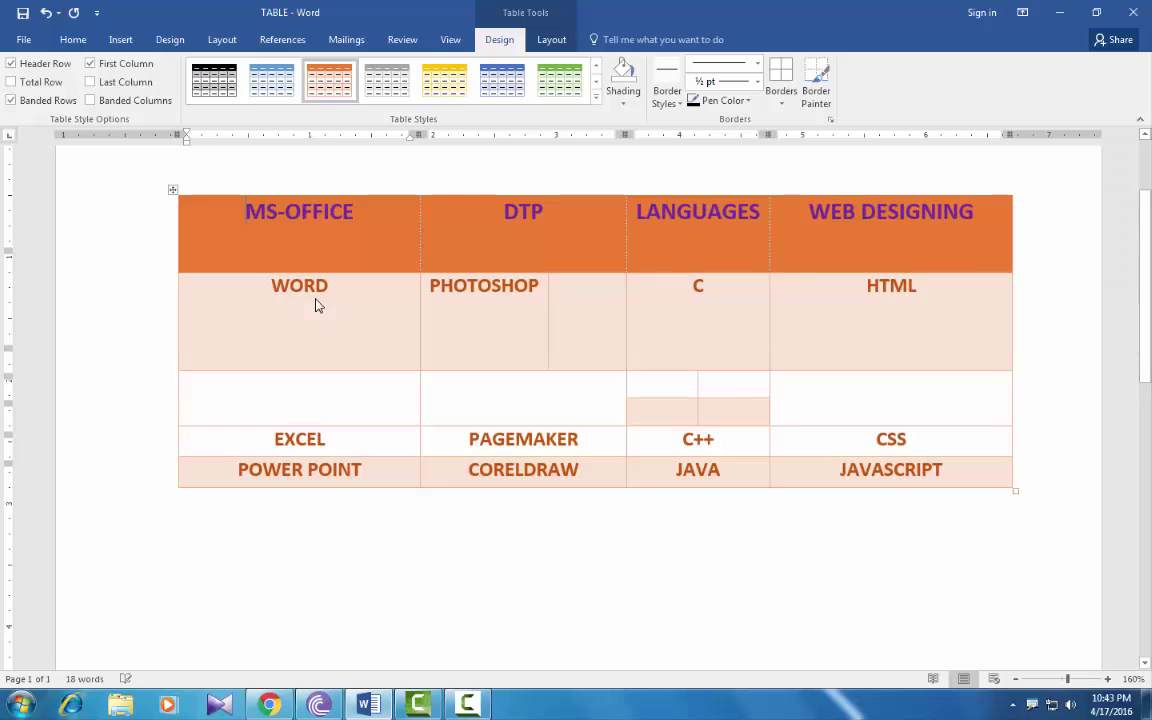
{"action": "left_click", "coordinate": [266, 214]}
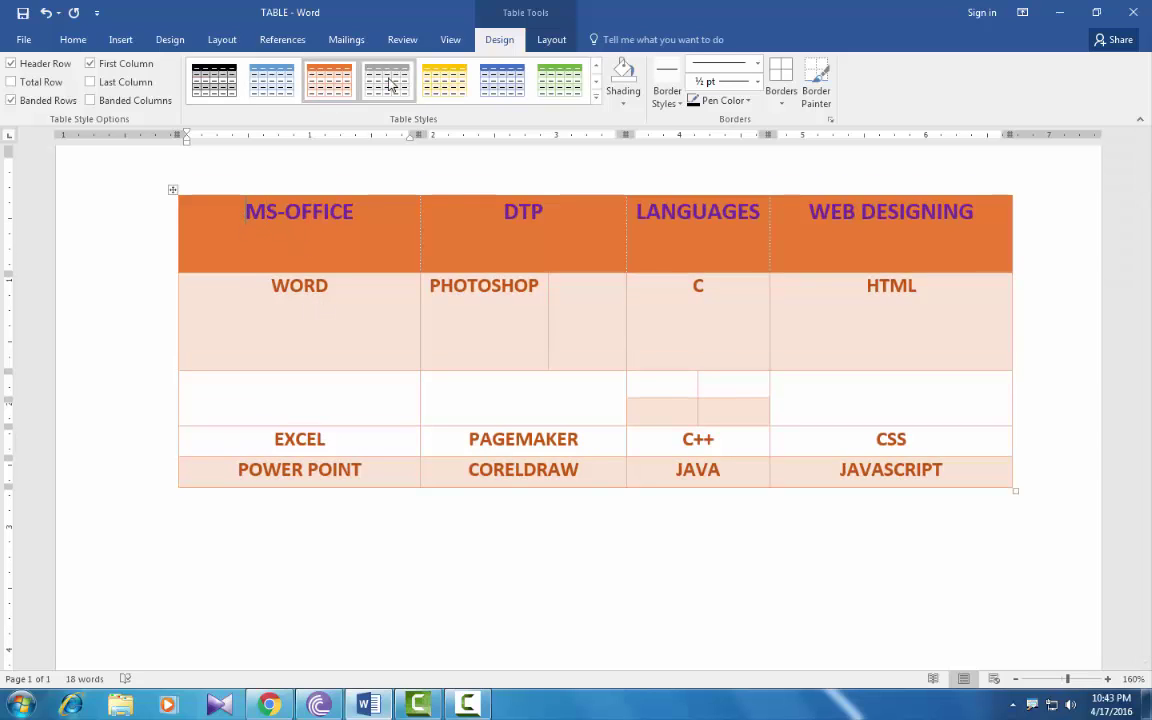
{"action": "left_click", "coordinate": [444, 80]}
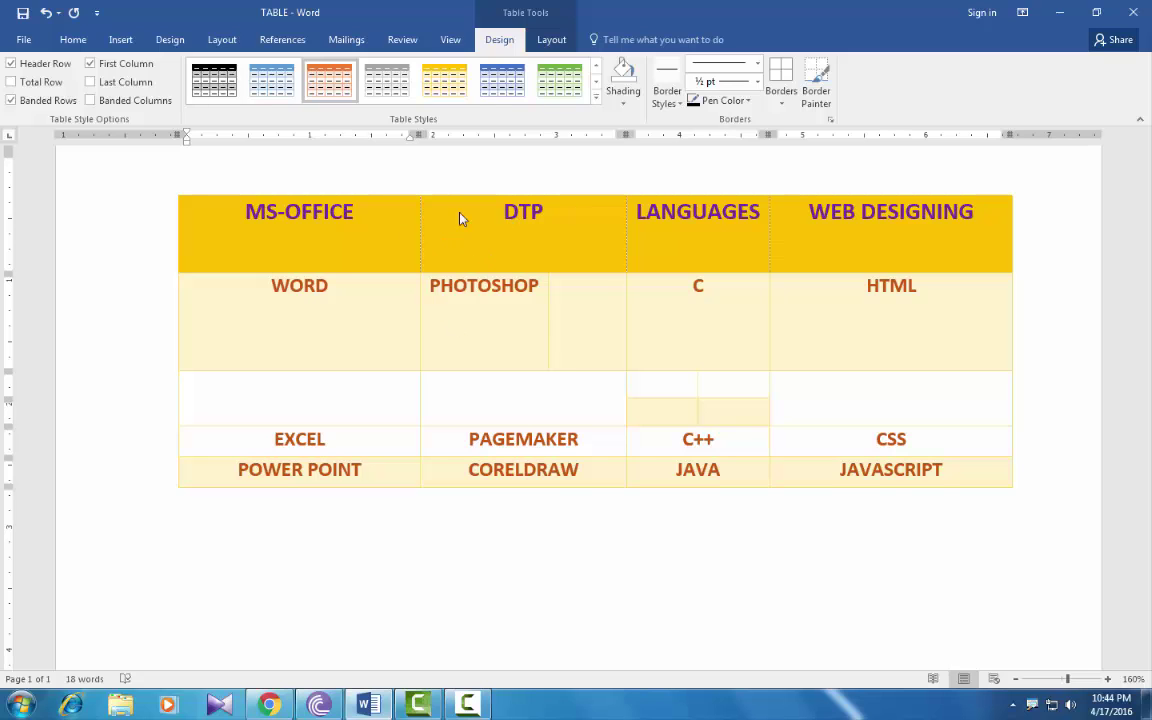
- Clear the table style from the course table
{"action": "left_click", "coordinate": [596, 99]}
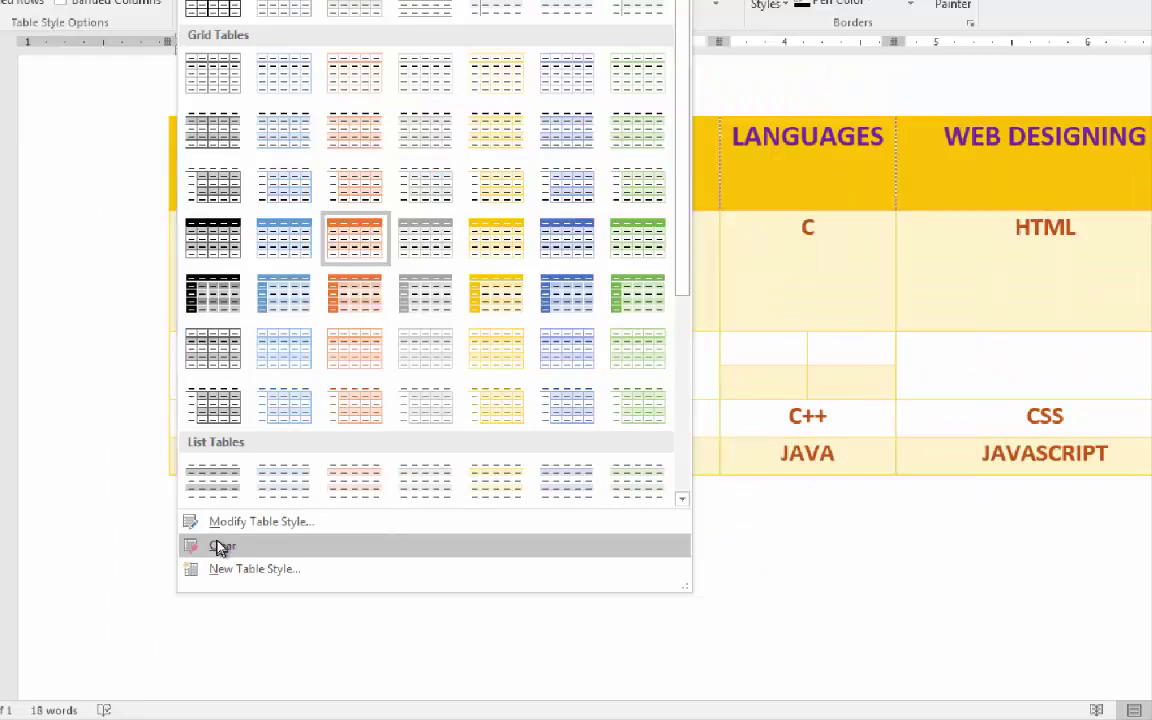
{"action": "left_click", "coordinate": [220, 546]}
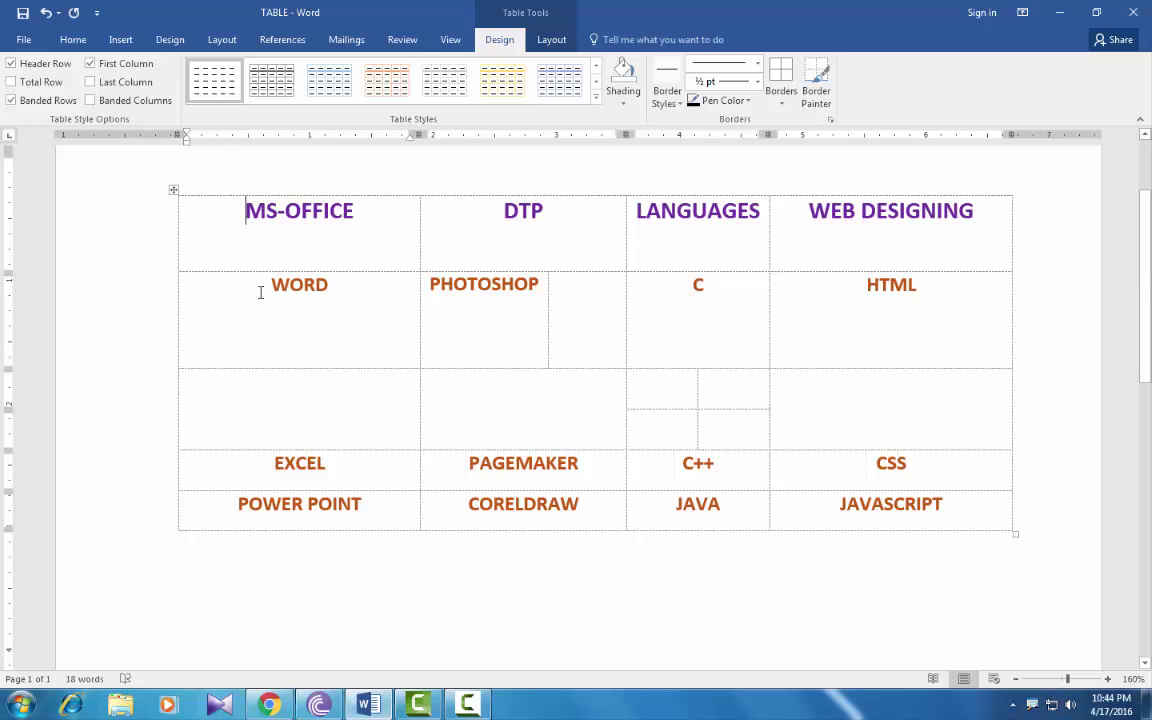
- Shade the heading row from MS-OFFICE to WEB DESIGNING with the standard red colour
{"action": "left_click", "coordinate": [246, 218]}
{"action": "left_click_drag", "start_coordinate": [224, 211], "coordinate": [911, 218]}
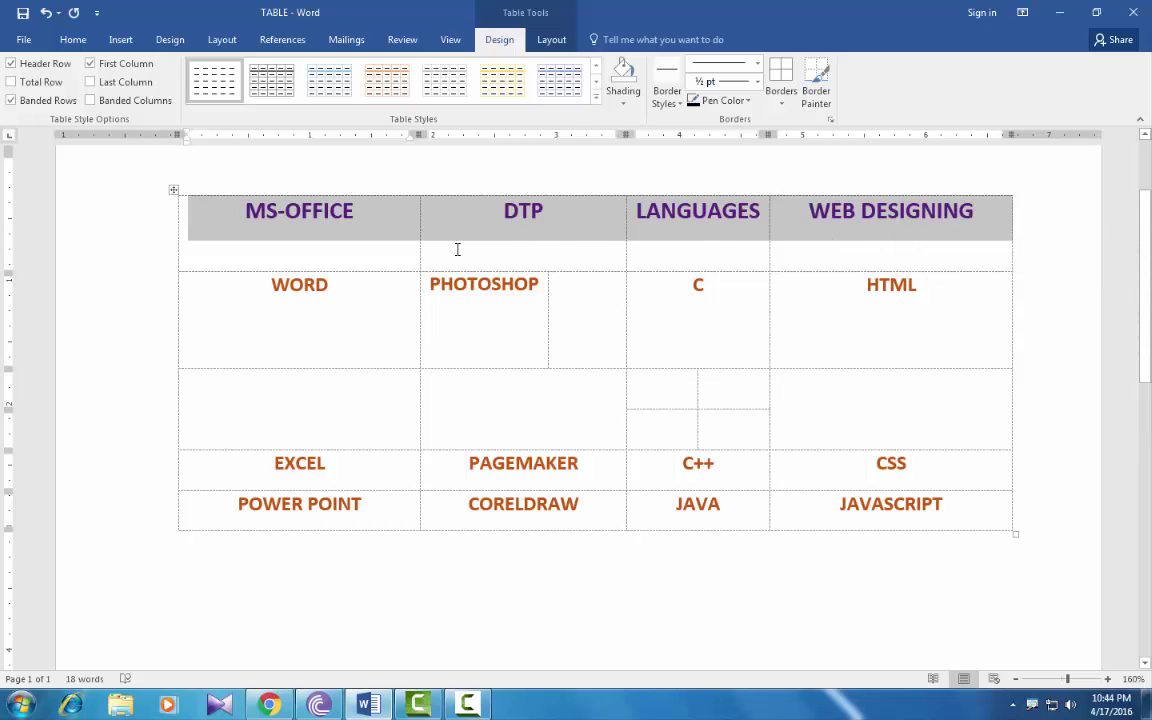
{"action": "left_click", "coordinate": [623, 103]}
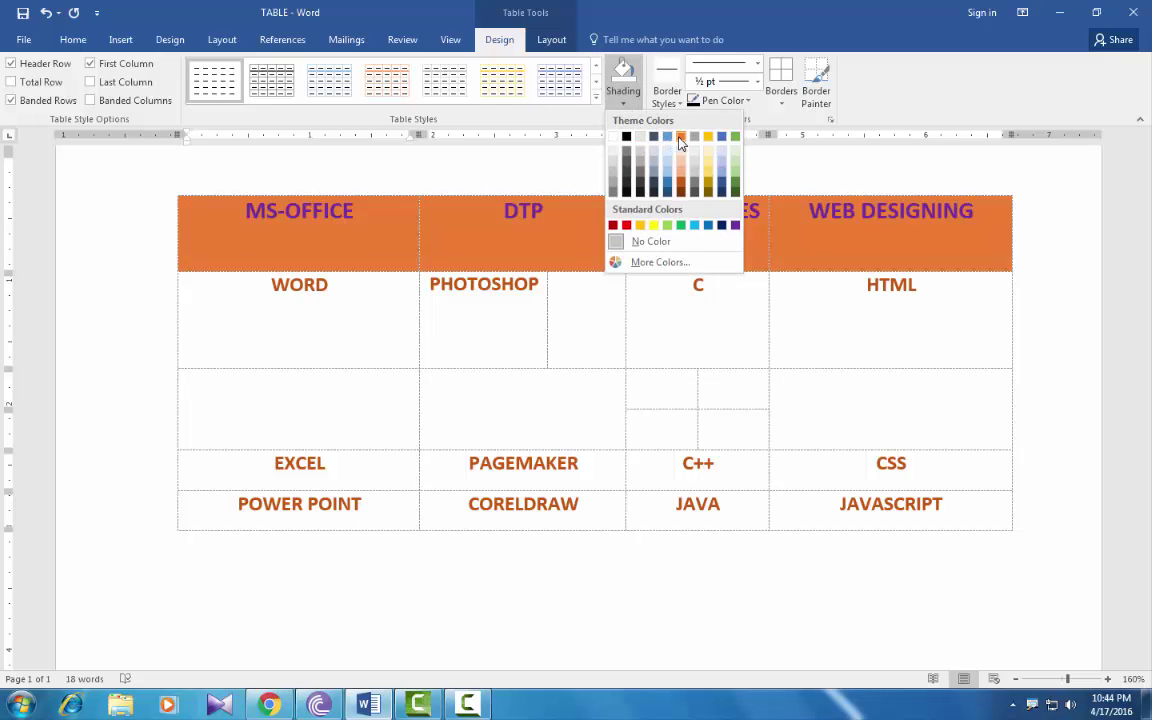
{"action": "left_click", "coordinate": [626, 225]}
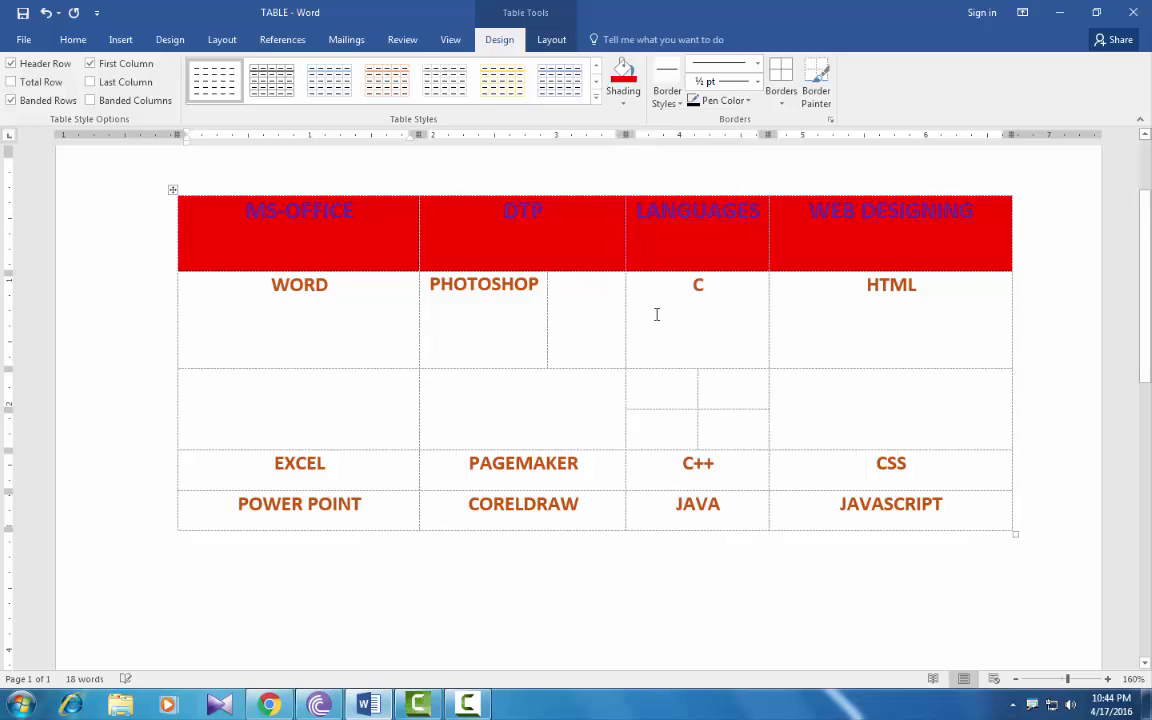
- Shade the first-column cells from WORD down to POWER POINT with the standard light green colour
{"action": "left_click", "coordinate": [540, 316]}
{"action": "mouse_move", "coordinate": [245, 304]}
{"action": "left_mouse_down"}
{"action": "mouse_move", "coordinate": [283, 478]}
{"action": "mouse_move", "coordinate": [275, 512]}
{"action": "left_mouse_up"}
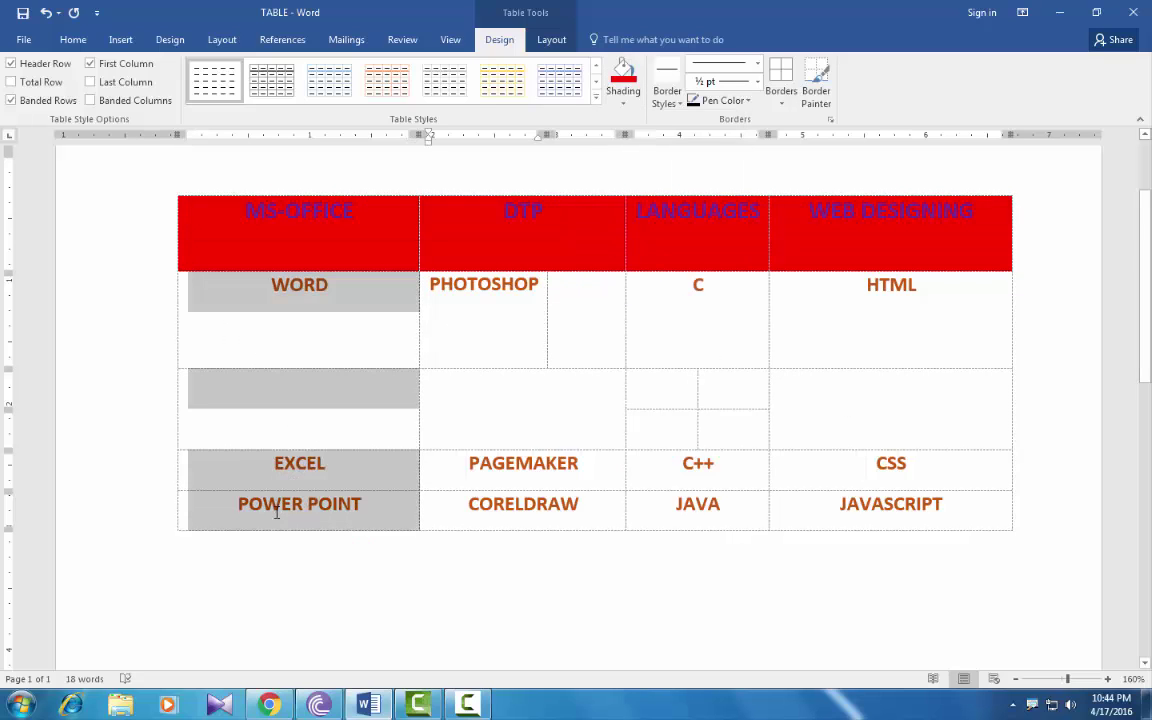
{"action": "left_click", "coordinate": [627, 104]}
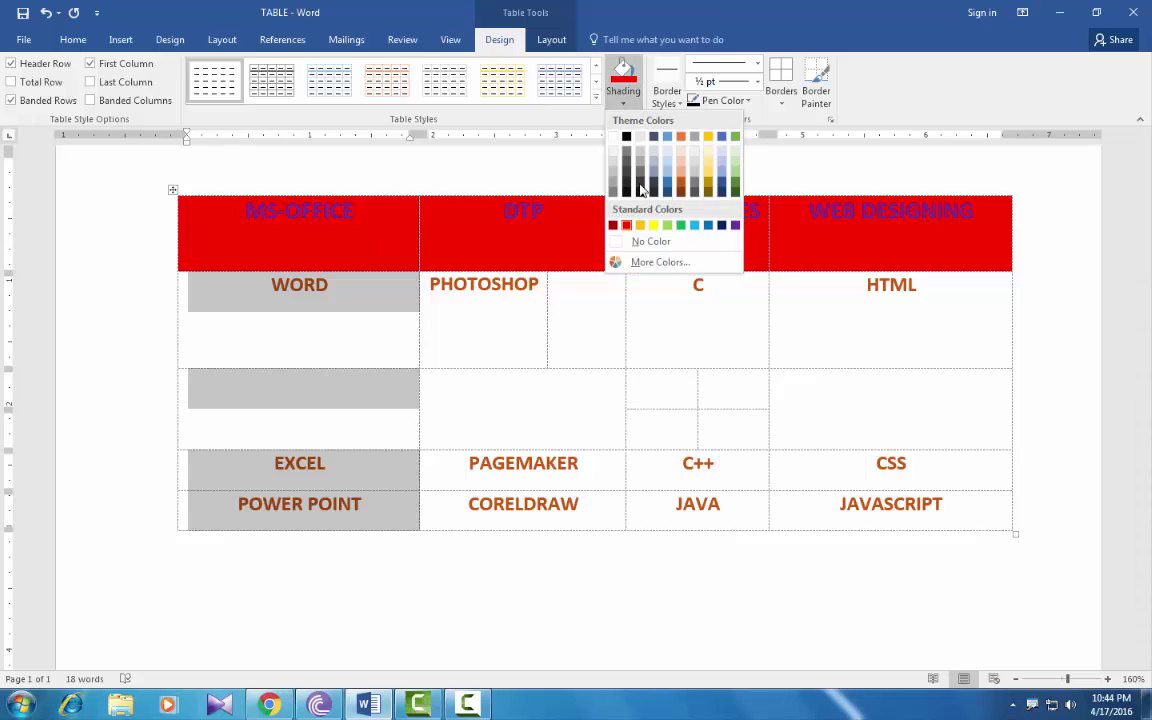
{"action": "left_click", "coordinate": [672, 226]}
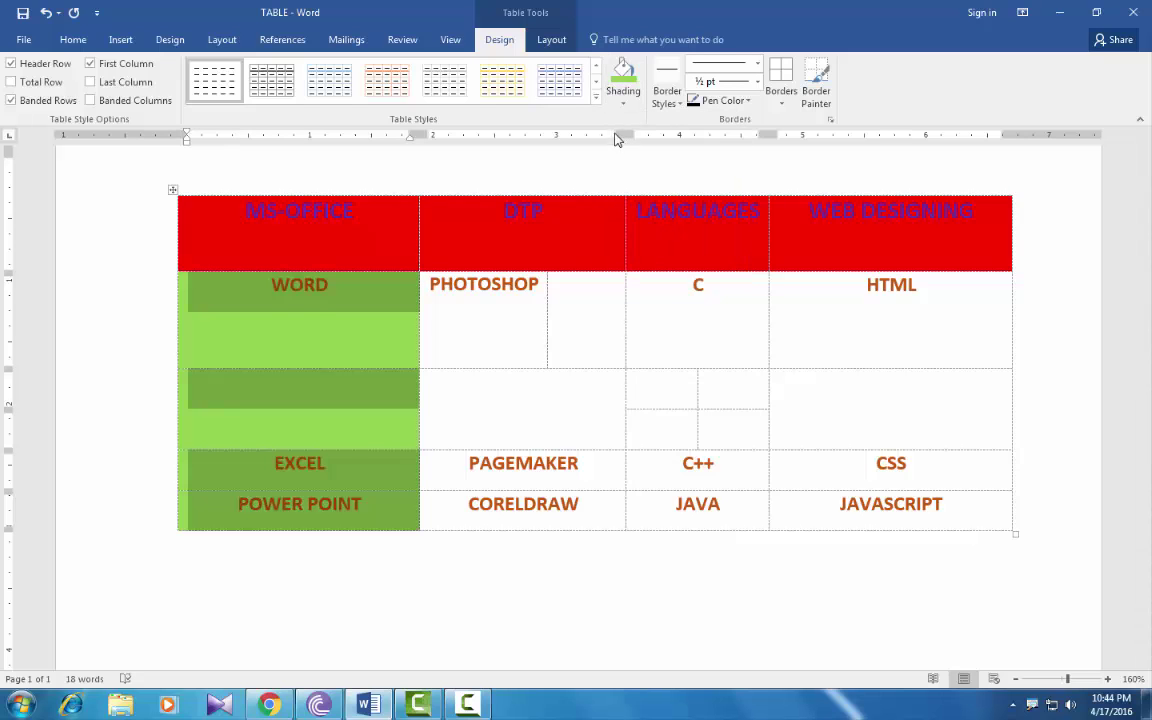
{"action": "left_click", "coordinate": [693, 285]}
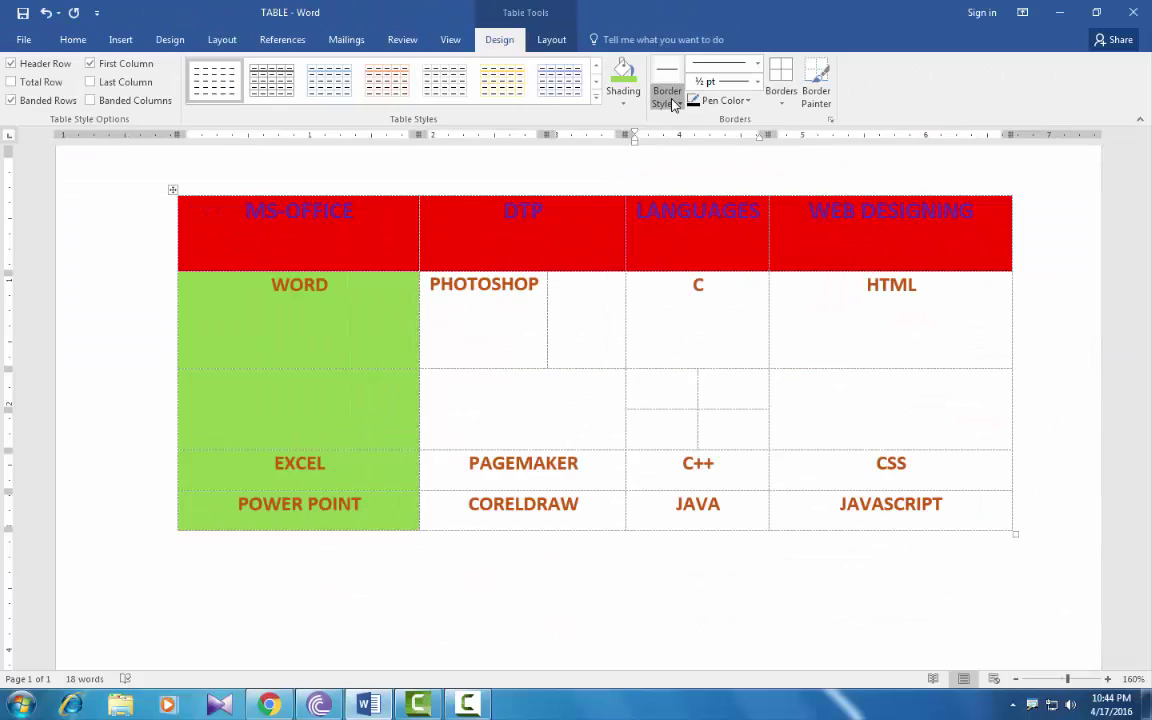
- Paint the bottom, right and left borders of the HTML cell with a black 3 pt thin-thick-thin line
{"action": "left_click", "coordinate": [700, 103]}
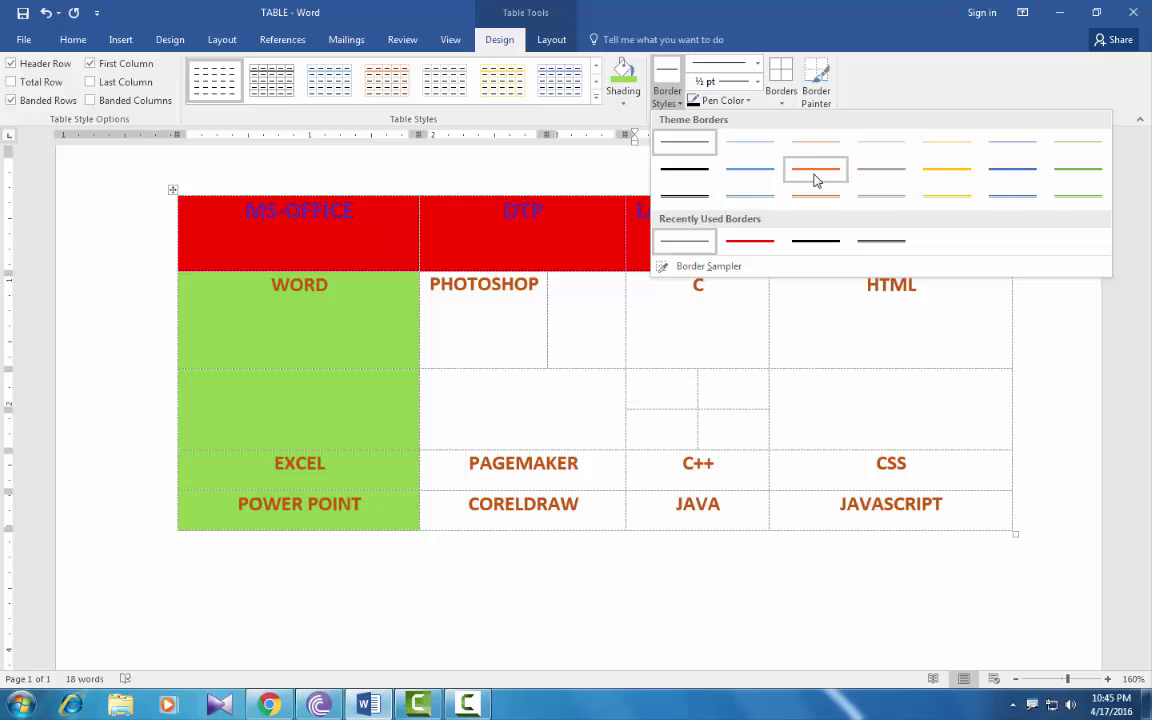
{"action": "left_click", "coordinate": [759, 70]}
{"action": "left_click", "coordinate": [759, 66]}
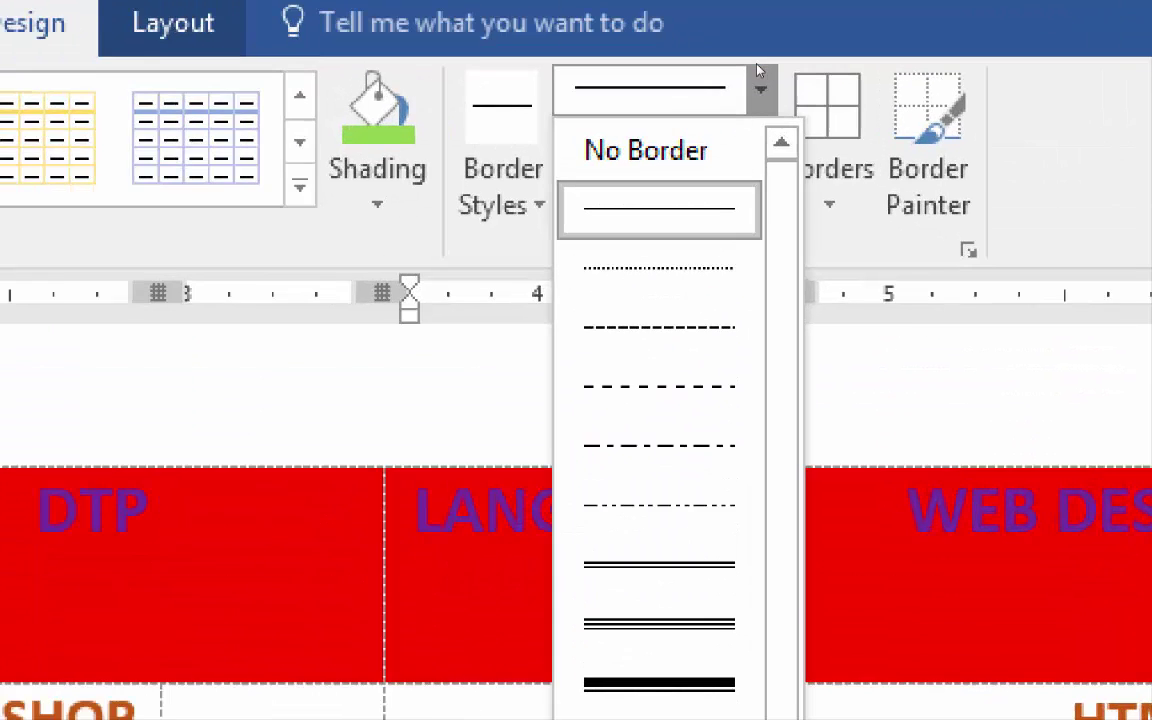
{"action": "scroll", "coordinate": [797, 514], "scroll_direction": "down", "scroll_amount": 3}
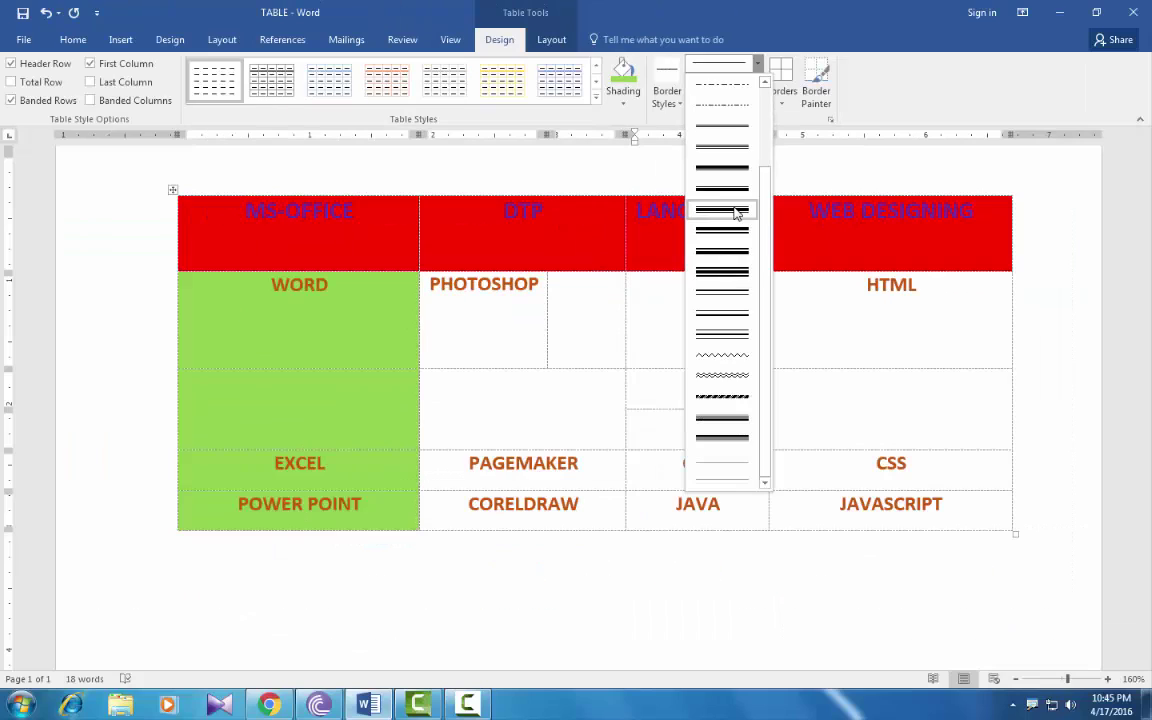
{"action": "left_click", "coordinate": [736, 213]}
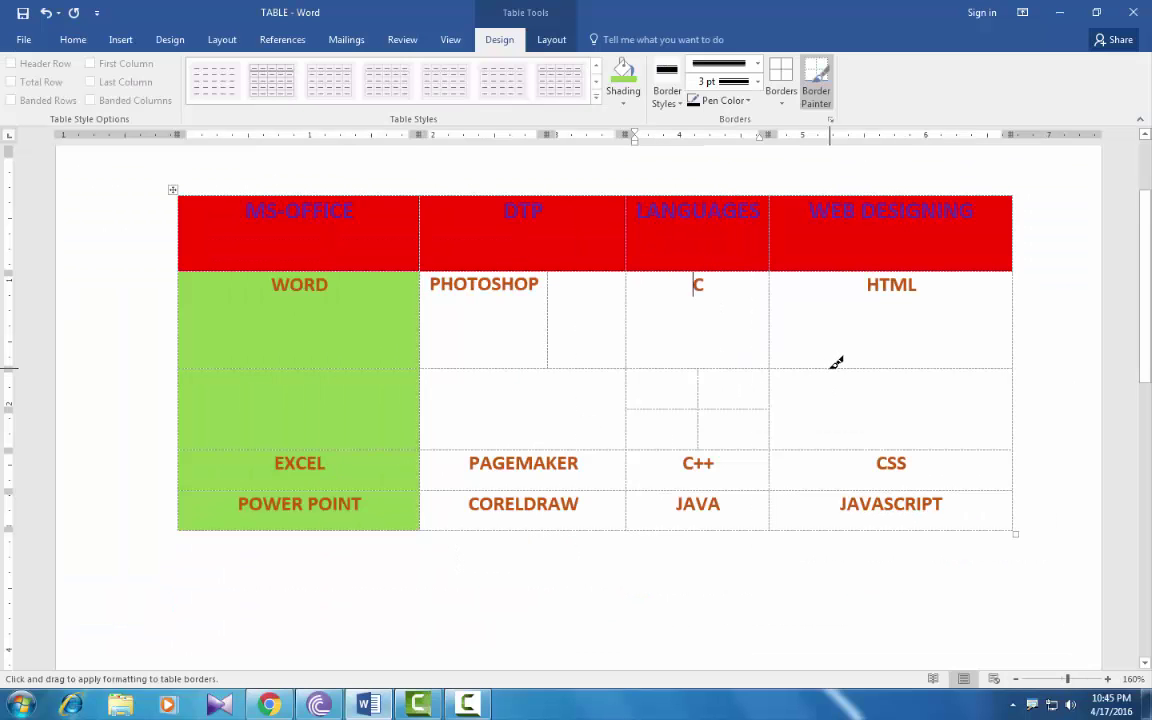
{"action": "left_click", "coordinate": [834, 366]}
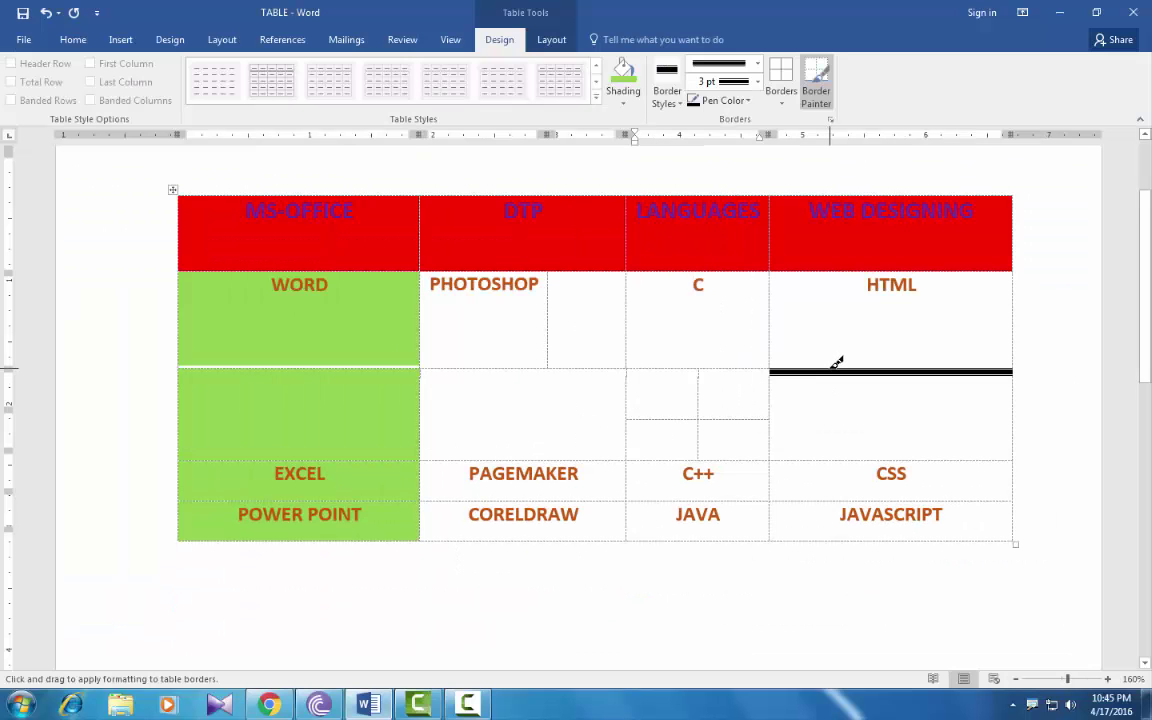
{"action": "left_click", "coordinate": [1015, 314]}
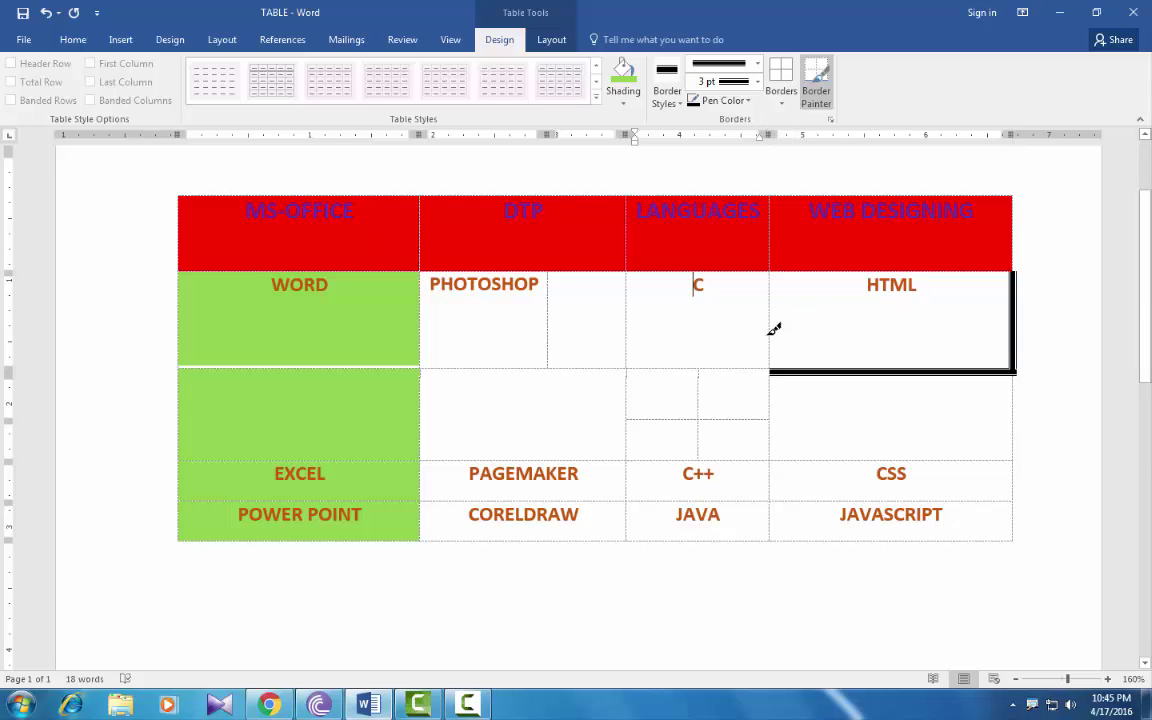
{"action": "left_click", "coordinate": [772, 300]}
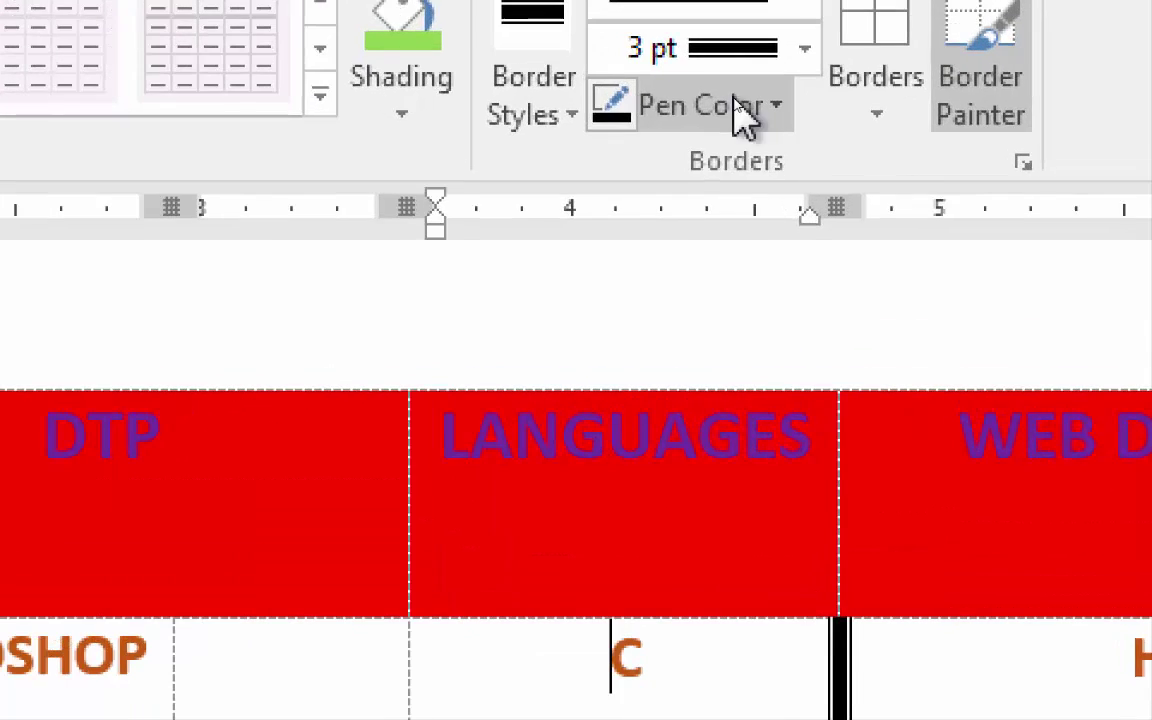
- Set the border pen colour to standard red and paint the left and bottom borders of the C cell
{"action": "left_click", "coordinate": [740, 107]}
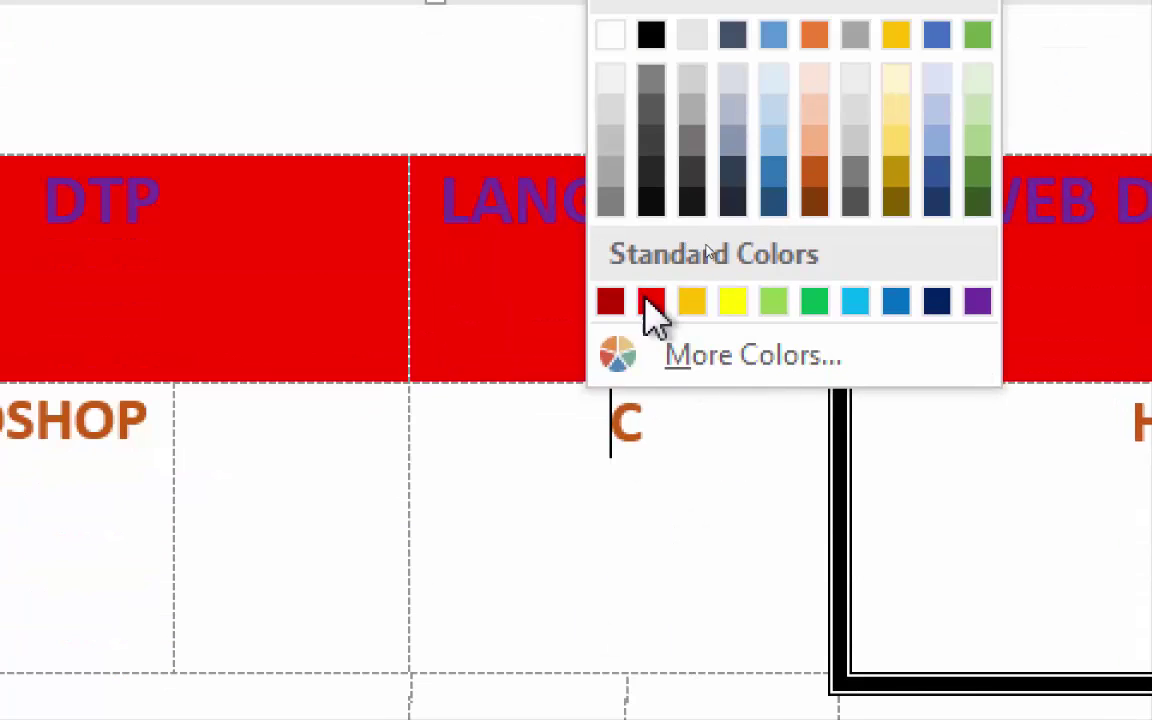
{"action": "left_click", "coordinate": [651, 301]}
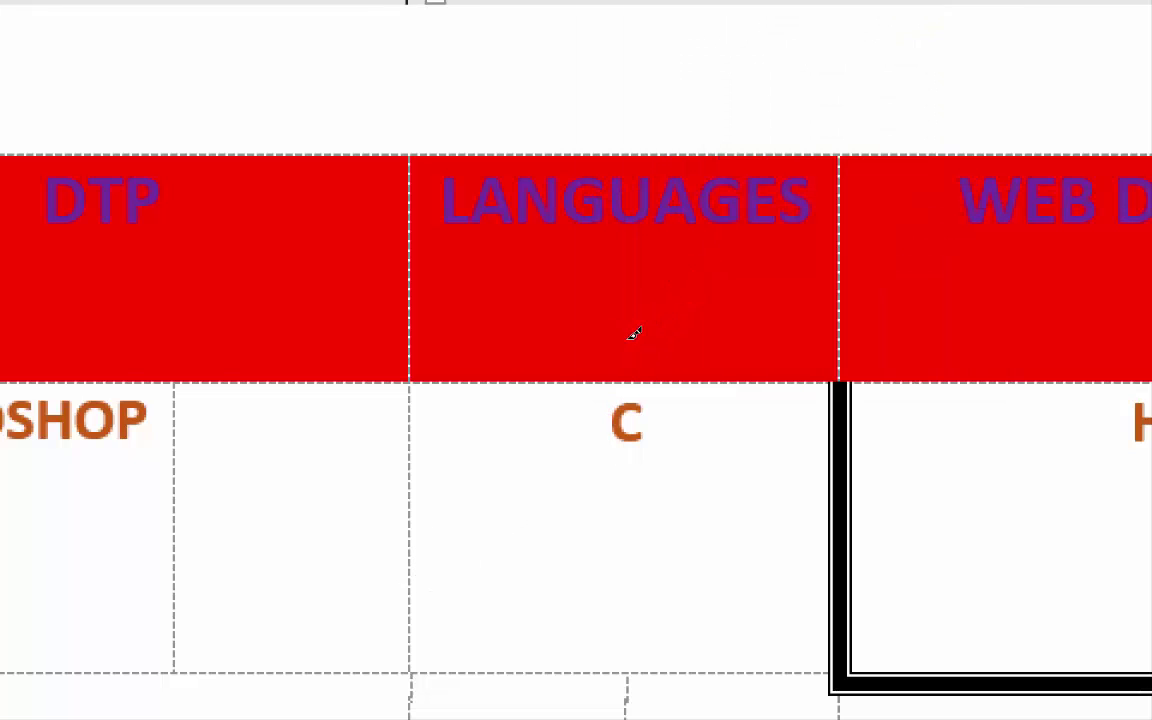
{"action": "left_click", "coordinate": [411, 584]}
{"action": "scroll", "coordinate": [512, 612], "scroll_direction": "down", "scroll_amount": 1}
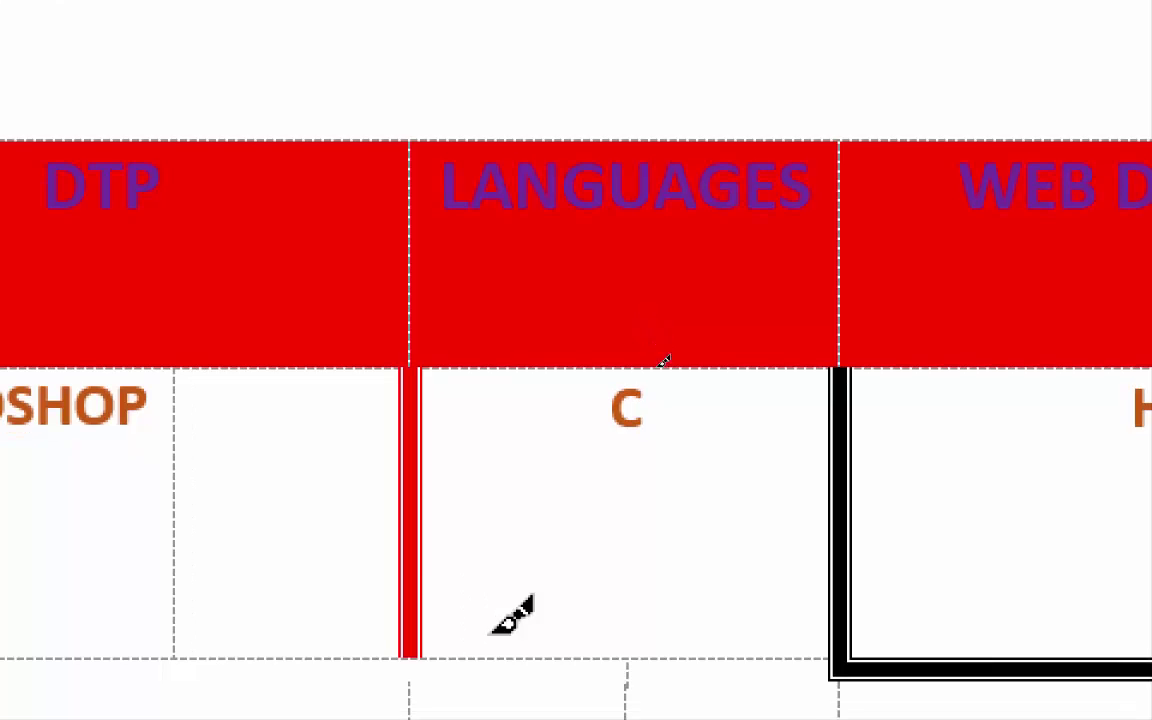
{"action": "left_click", "coordinate": [507, 620]}
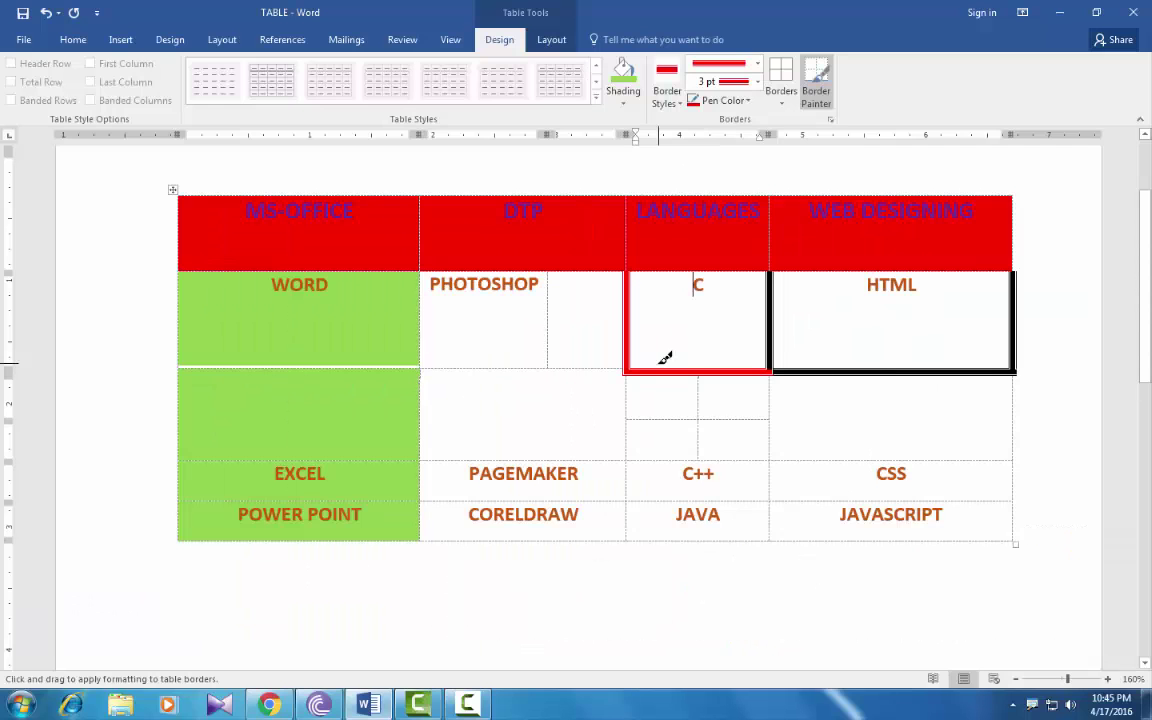
- Set the border line weight to 1 ½ pt and paint the bottom and right borders of the empty cell above PAGEMAKER
{"action": "left_click", "coordinate": [758, 82]}
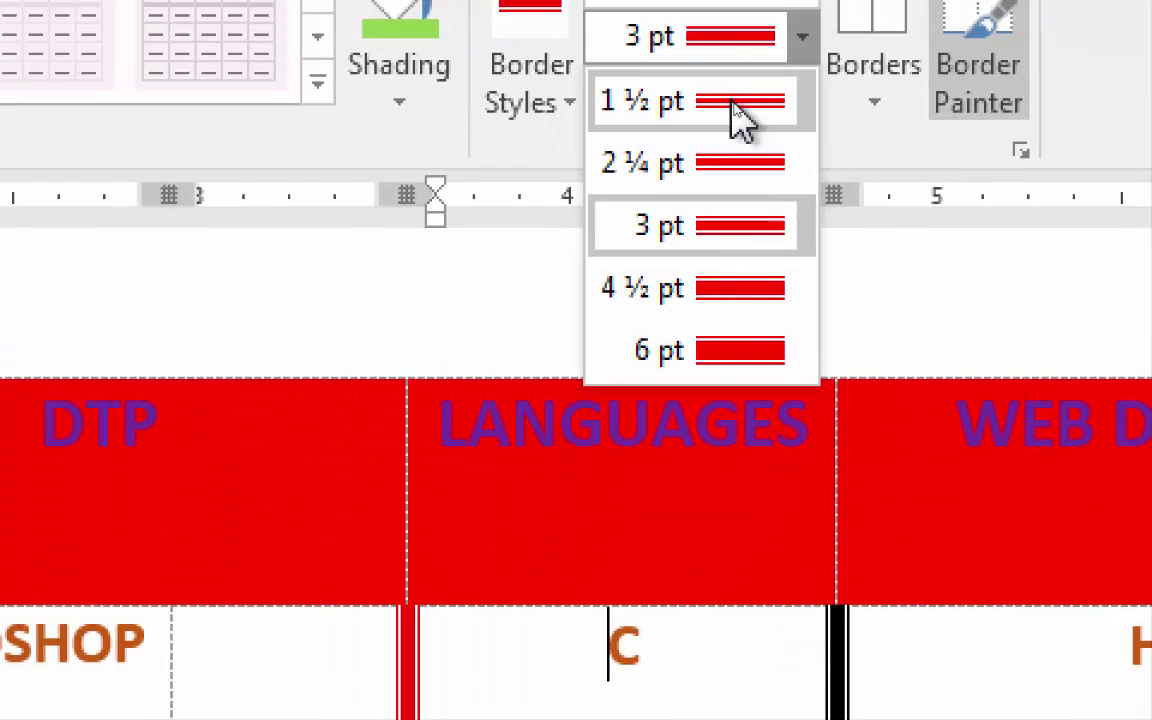
{"action": "left_click", "coordinate": [740, 102]}
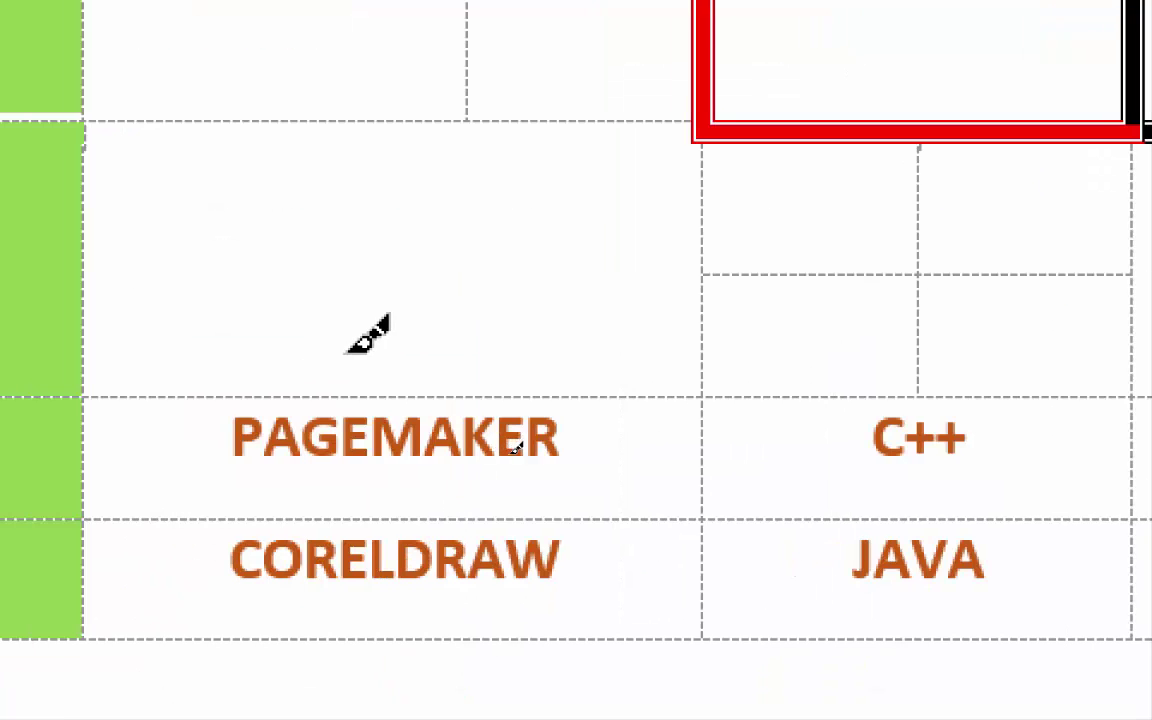
{"action": "left_click", "coordinate": [360, 396]}
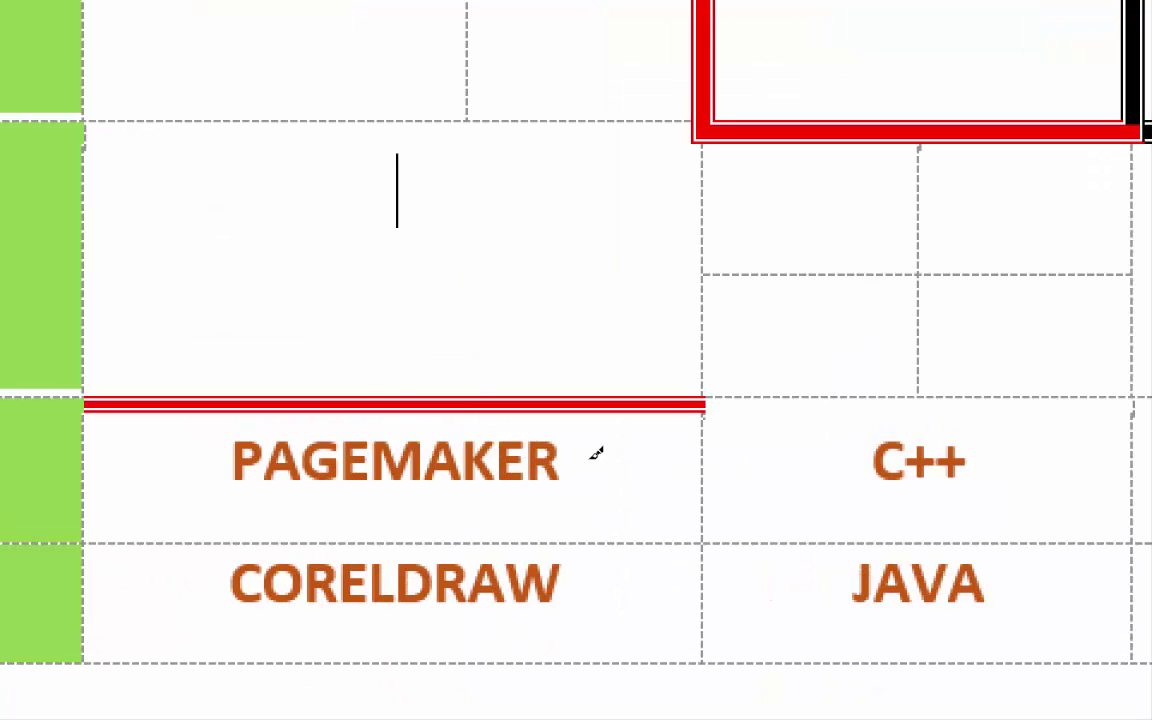
{"action": "left_click", "coordinate": [701, 361]}
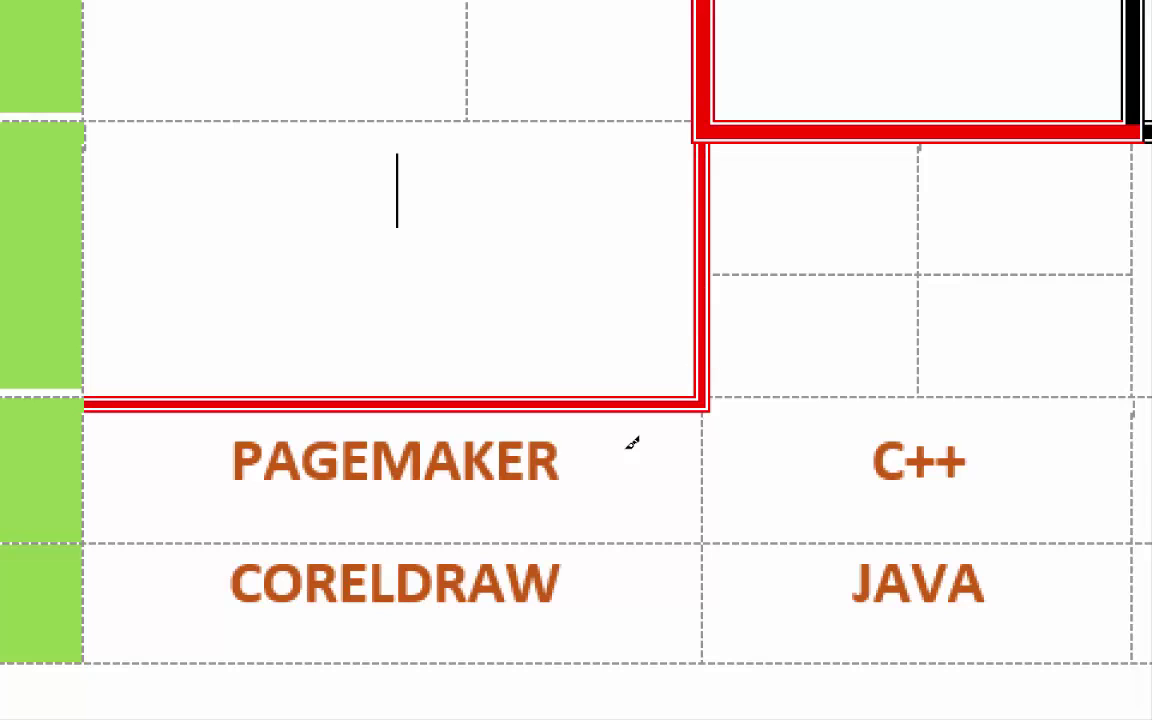